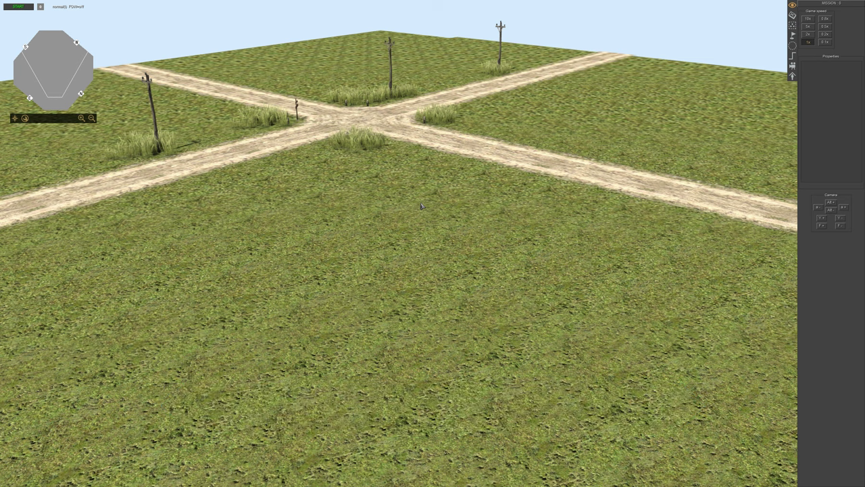
- Zoom the camera in toward the dirt crossroads road
{"action": "scroll", "coordinate": [420, 206], "scroll_direction": "down", "scroll_amount": 2}
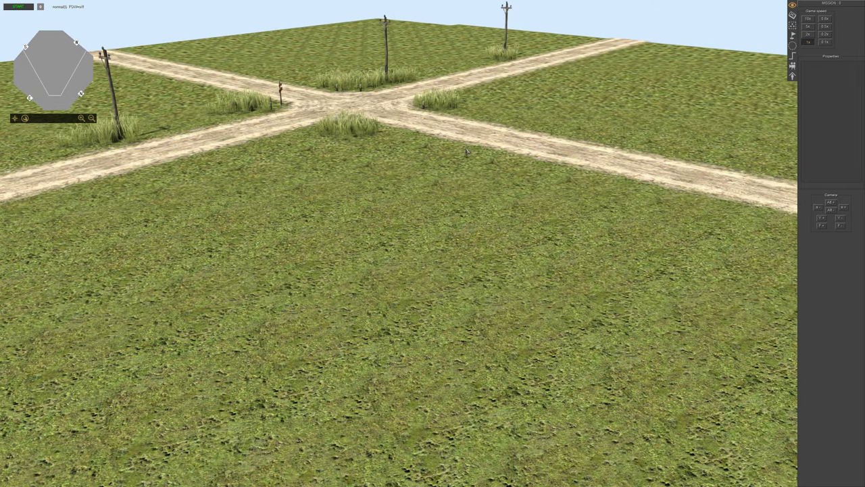
{"action": "scroll", "coordinate": [453, 202], "scroll_direction": "up", "scroll_amount": 5}
{"action": "scroll", "coordinate": [580, 151], "scroll_direction": "up", "scroll_amount": 3}
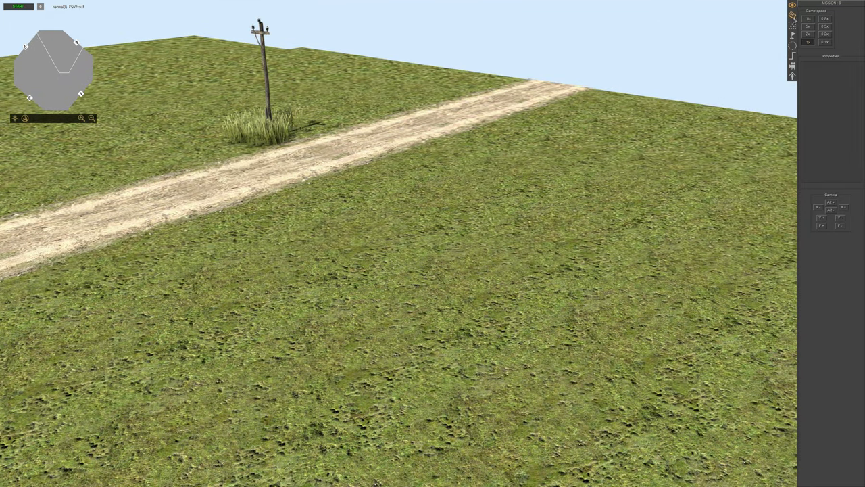
- Open vehicle > ussr > car in the entity tree and place the gaz67 jeep in the field
{"action": "key", "text": "F2"}
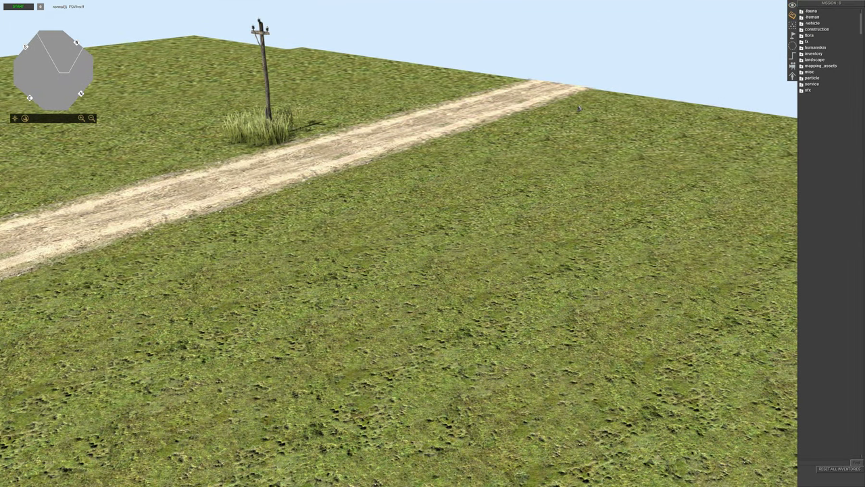
{"action": "left_click", "coordinate": [806, 24]}
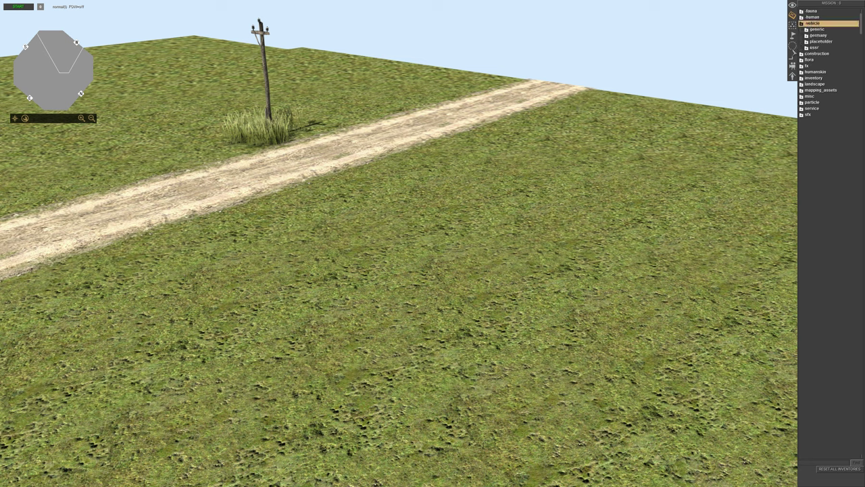
{"action": "left_click", "coordinate": [815, 48]}
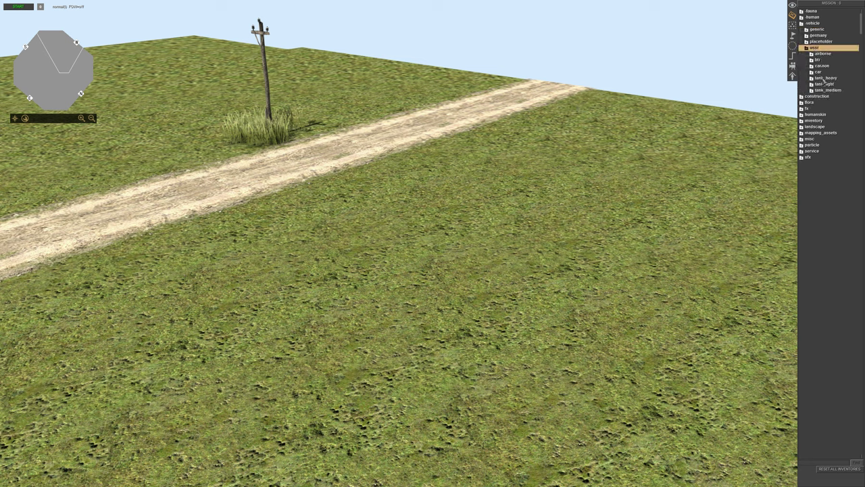
{"action": "left_click", "coordinate": [818, 72]}
{"action": "left_click_drag", "start_coordinate": [830, 84], "coordinate": [505, 216]}
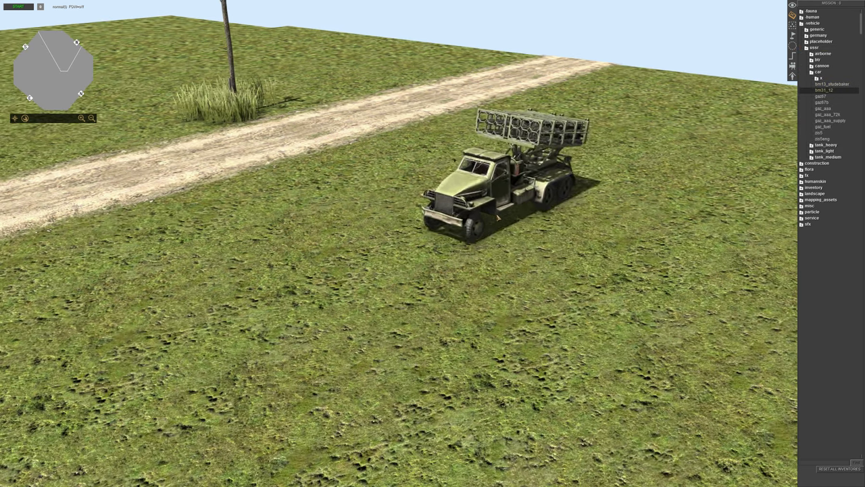
{"action": "left_click_drag", "start_coordinate": [821, 96], "coordinate": [295, 262]}
{"action": "left_click", "coordinate": [295, 262]}
- Place a gaz_aaa truck and a gaz_aaa_supply truck behind the jeep
{"action": "key", "text": "Down"}
{"action": "key", "text": "Down"}
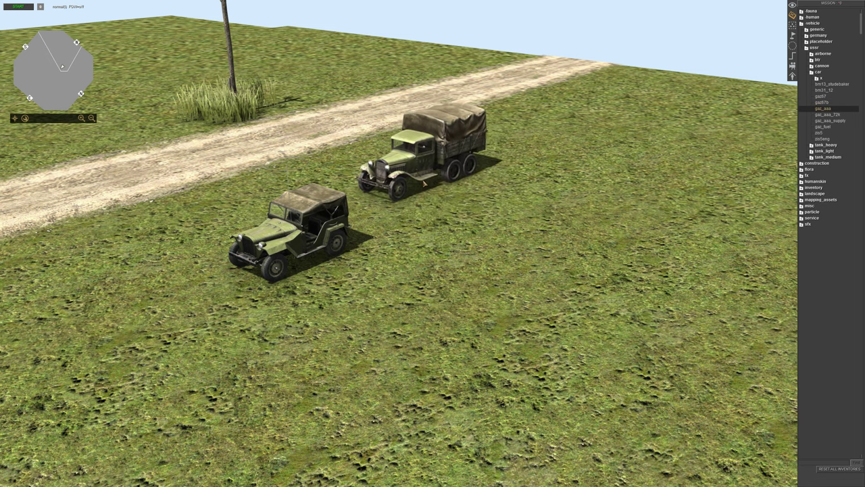
{"action": "left_click", "coordinate": [423, 181]}
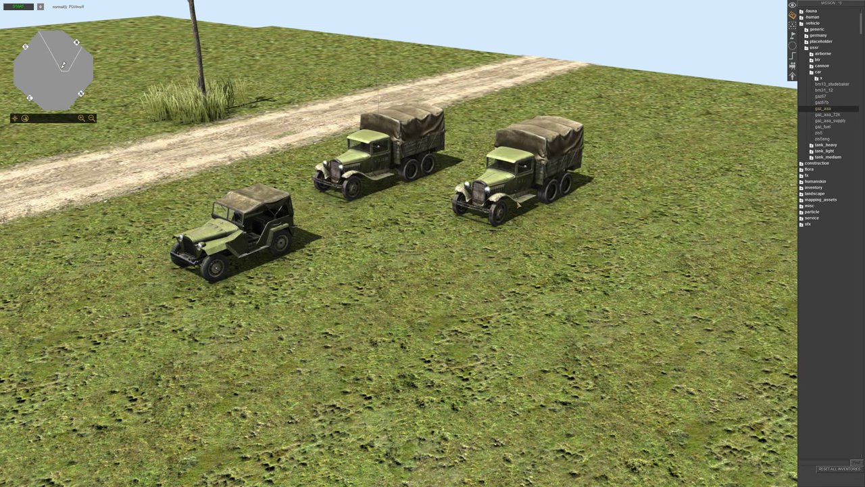
{"action": "key", "text": "Down"}
{"action": "key", "text": "Down"}
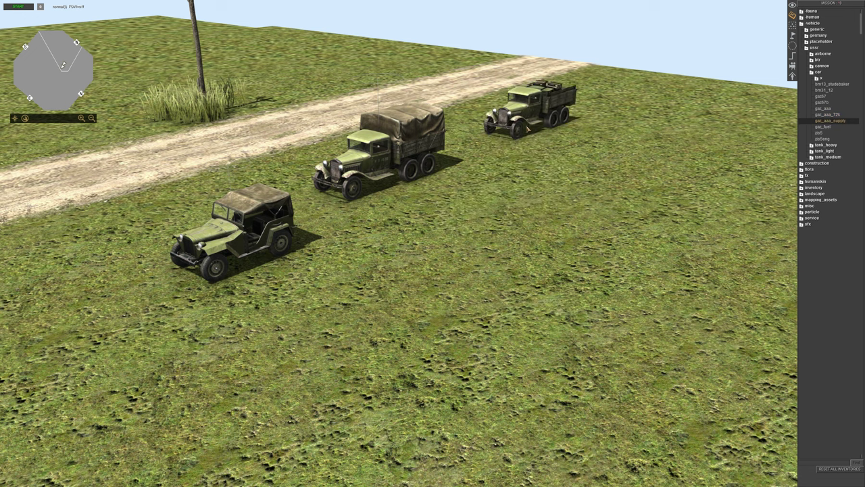
{"action": "left_click", "coordinate": [517, 122]}
{"action": "right_click", "coordinate": [515, 138]}
{"action": "scroll", "coordinate": [836, 389], "scroll_direction": "down", "scroll_amount": 1}
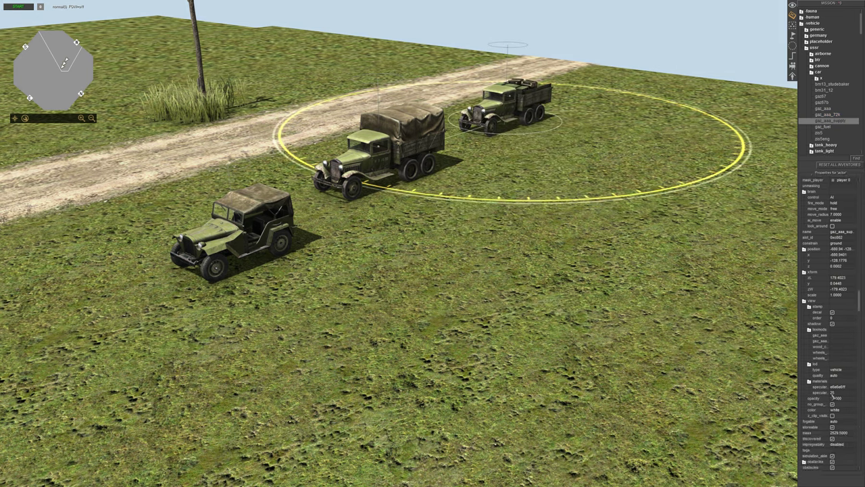
{"action": "scroll", "coordinate": [838, 409], "scroll_direction": "down", "scroll_amount": 2}
{"action": "scroll", "coordinate": [842, 430], "scroll_direction": "down", "scroll_amount": 1}
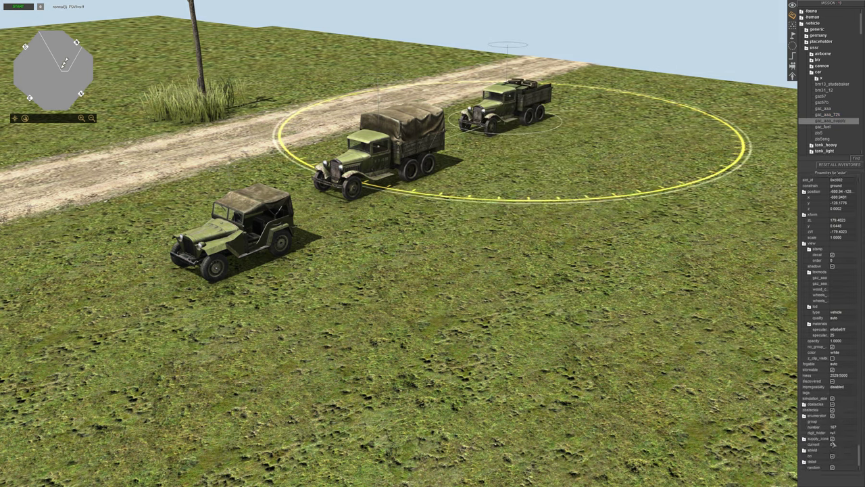
- Place the gaz_fuel tanker beside the supply truck, cancelling a zis5eng pick
{"action": "left_click", "coordinate": [734, 155]}
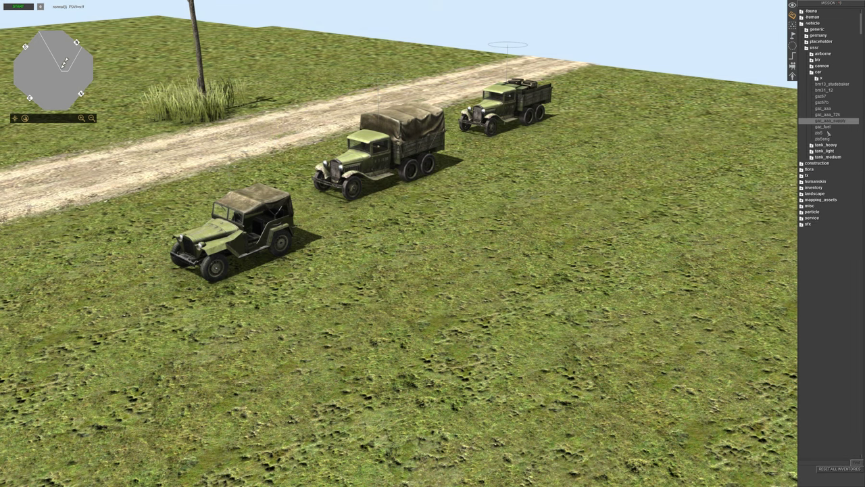
{"action": "left_click", "coordinate": [824, 127]}
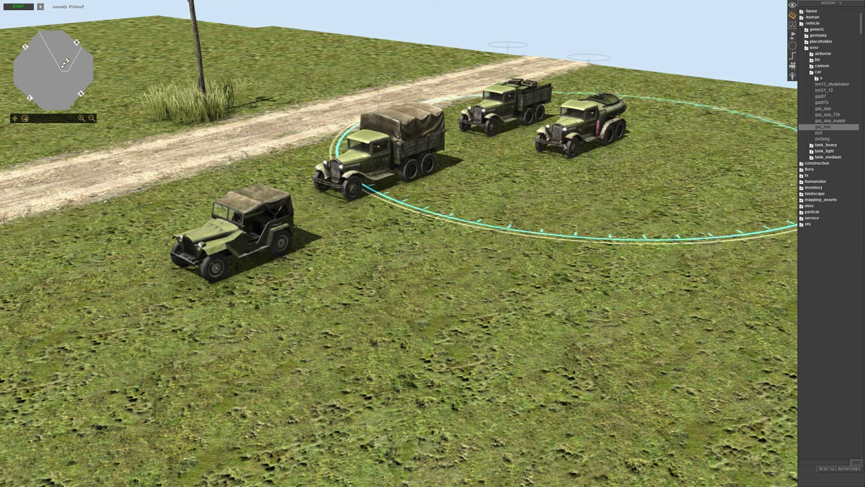
{"action": "left_click", "coordinate": [581, 128]}
{"action": "left_click", "coordinate": [625, 371]}
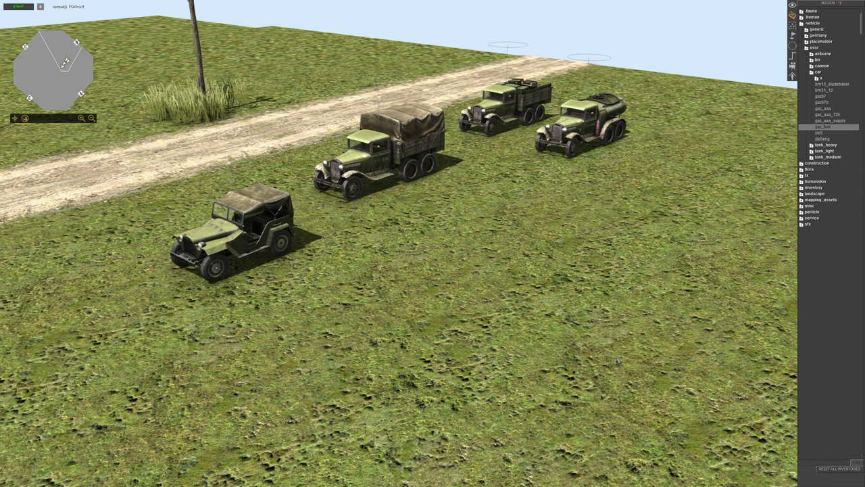
{"action": "left_click", "coordinate": [822, 139]}
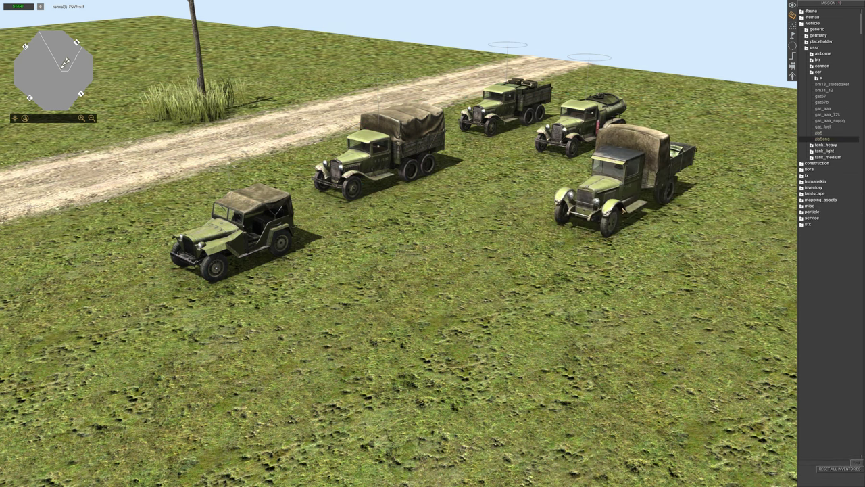
{"action": "right_click", "coordinate": [623, 210]}
{"action": "middle_click_drag", "start_coordinate": [623, 210], "coordinate": [623, 210]}
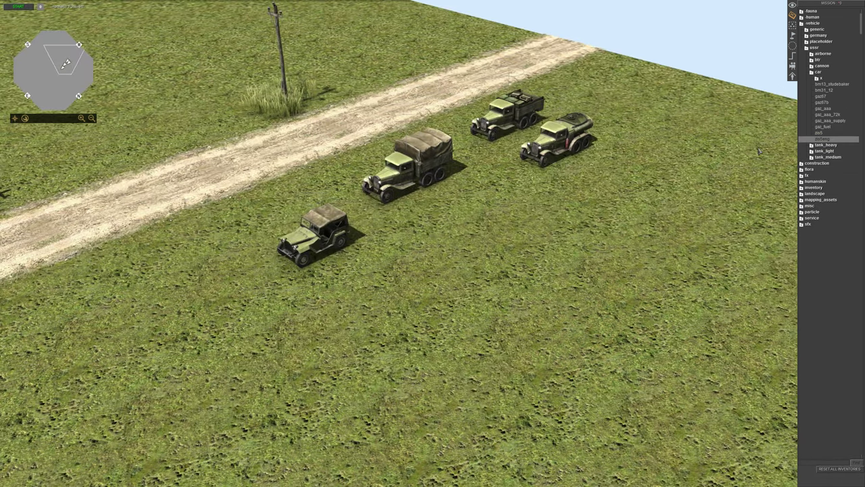
{"action": "mouse_move", "coordinate": [733, 94]}
{"action": "middle_mouse_down"}
{"action": "mouse_move", "coordinate": [628, 61]}
{"action": "mouse_move", "coordinate": [609, 169]}
{"action": "middle_mouse_up"}
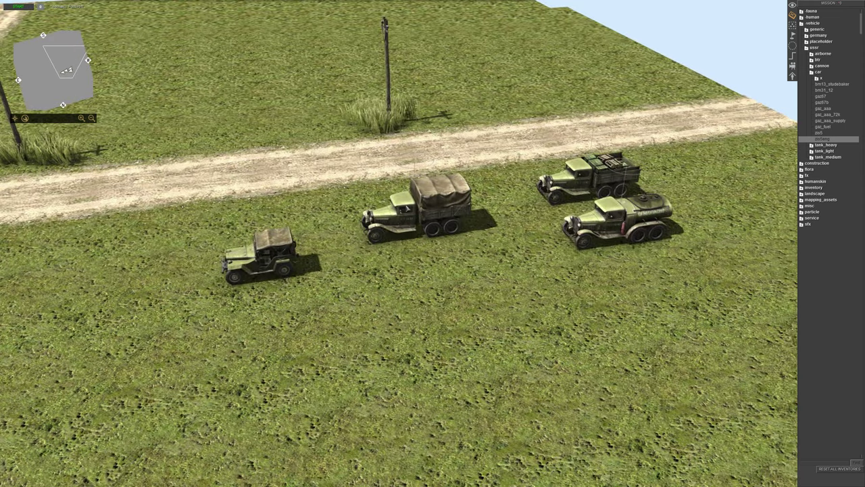
- Rearrange the jeep and three trucks into a single row beside the road
{"action": "left_click", "coordinate": [263, 253]}
{"action": "left_click_drag", "start_coordinate": [399, 234], "coordinate": [545, 108]}
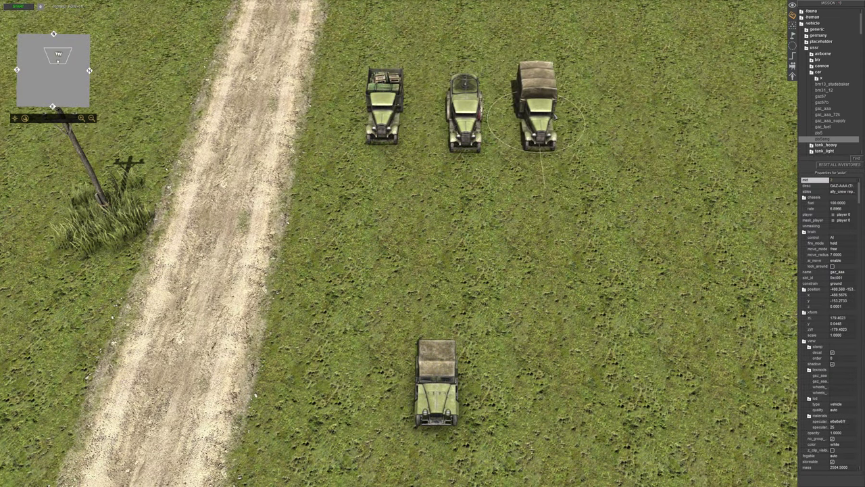
{"action": "left_click", "coordinate": [650, 151]}
{"action": "left_click", "coordinate": [563, 193]}
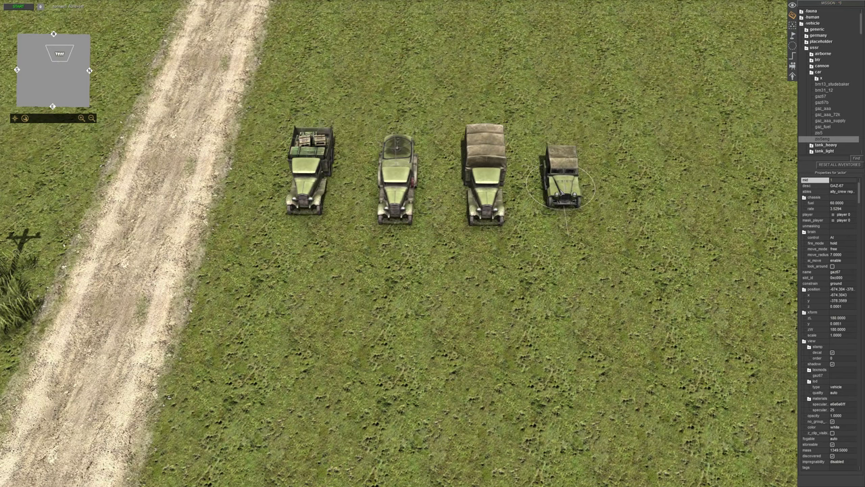
{"action": "left_click", "coordinate": [397, 179]}
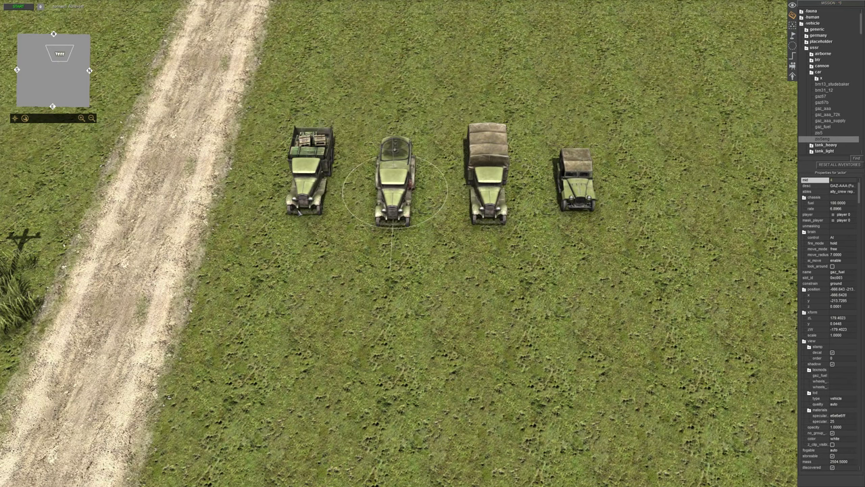
{"action": "left_click_drag", "start_coordinate": [300, 214], "coordinate": [300, 231]}
{"action": "left_click", "coordinate": [568, 183]}
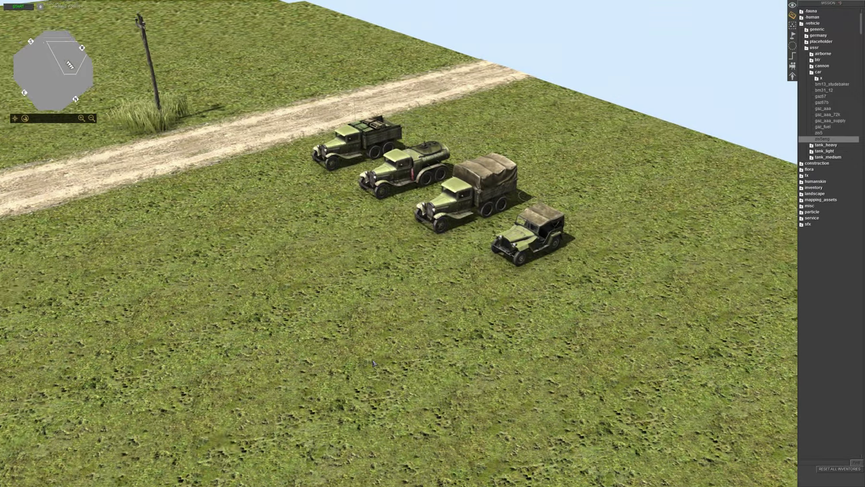
{"action": "scroll", "coordinate": [432, 243], "scroll_direction": "up", "scroll_amount": 5}
- Collapse the vehicle tree and open human > mp > rus early-war infantry
{"action": "left_click", "coordinate": [812, 71]}
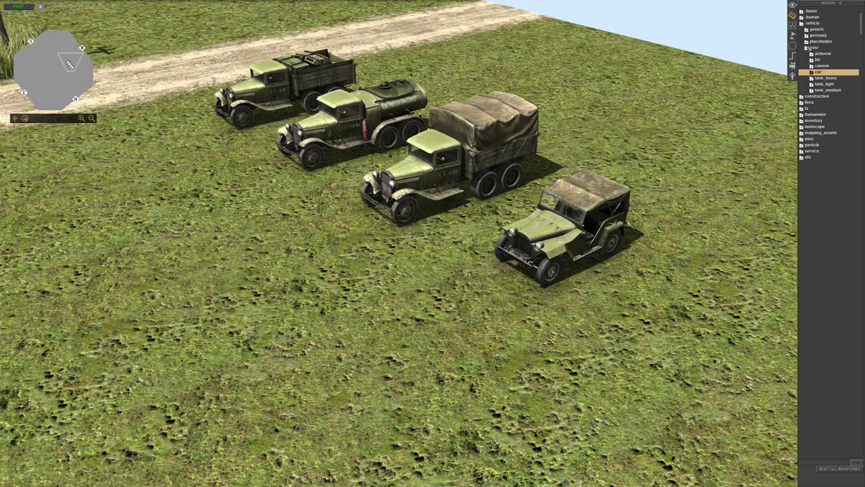
{"action": "left_click", "coordinate": [807, 47]}
{"action": "left_click", "coordinate": [803, 23]}
{"action": "left_click", "coordinate": [804, 17]}
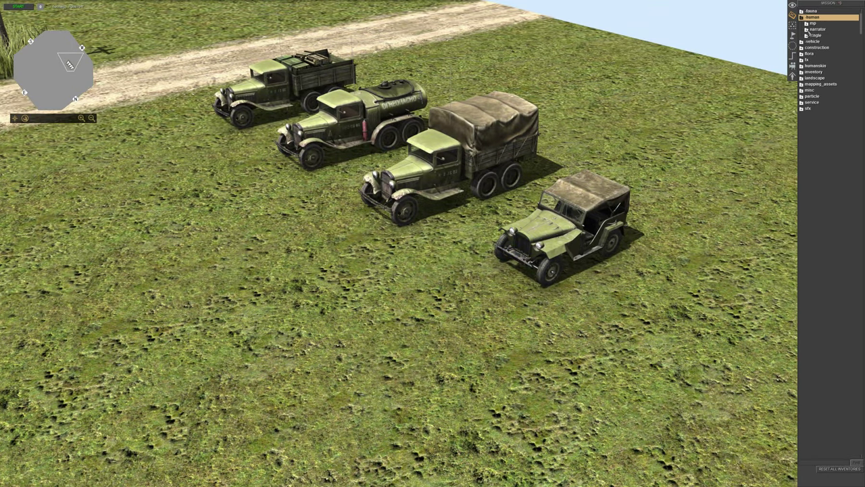
{"action": "left_click", "coordinate": [807, 25]}
{"action": "left_click", "coordinate": [812, 34]}
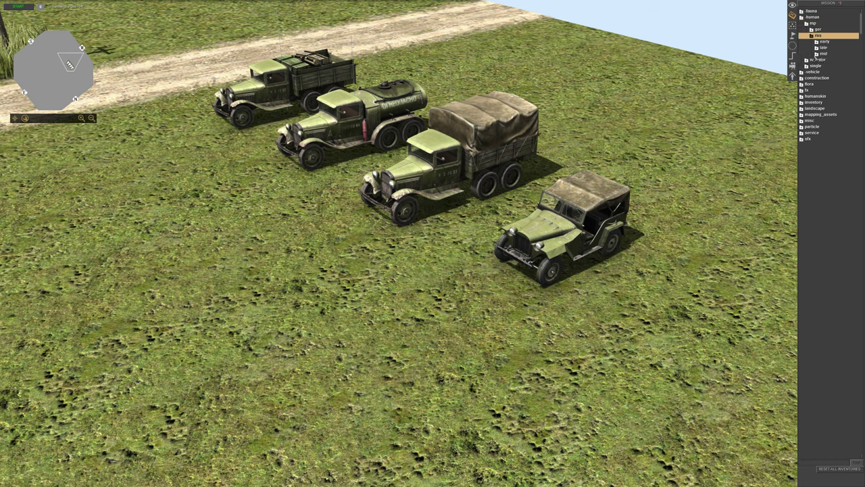
{"action": "left_click", "coordinate": [818, 47]}
{"action": "left_click", "coordinate": [818, 47]}
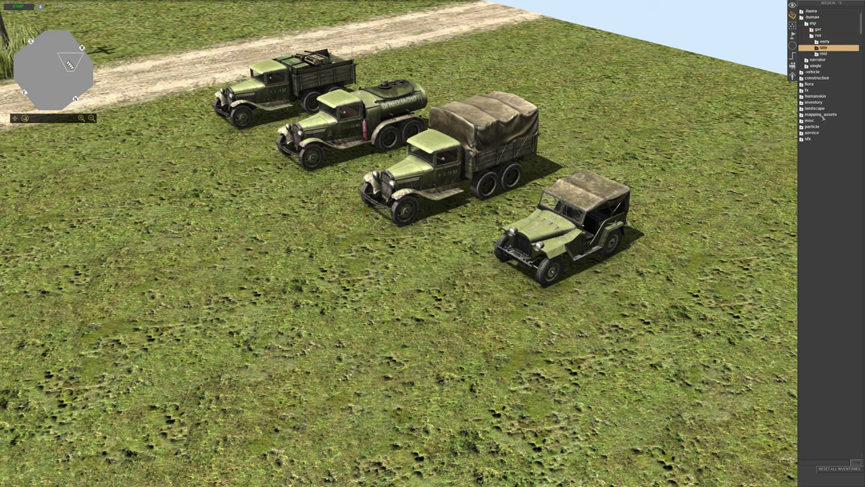
{"action": "left_click", "coordinate": [825, 41]}
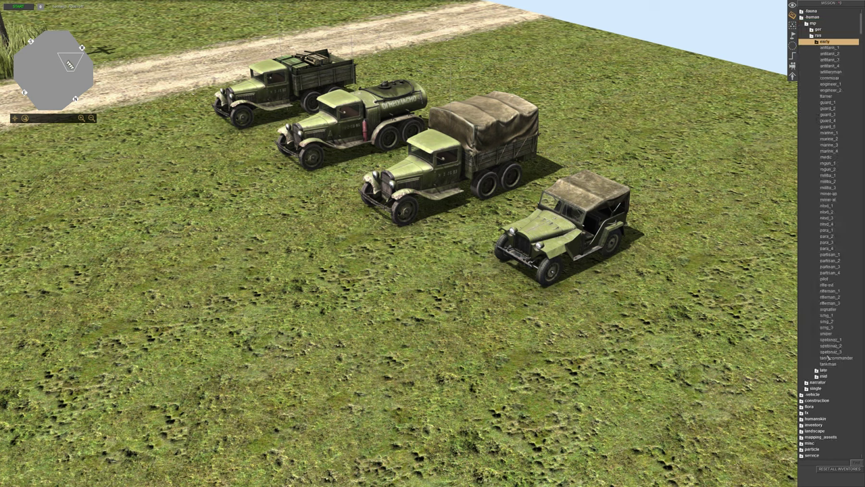
- Place smg_1 soldiers beside the tanker truck, the first truck and the jeep
{"action": "left_click", "coordinate": [830, 294]}
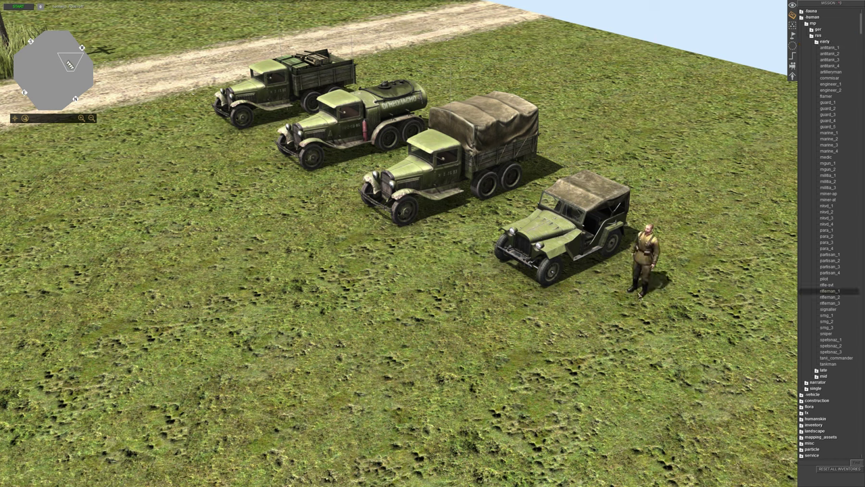
{"action": "left_click", "coordinate": [826, 315]}
{"action": "key", "text": "Right"}
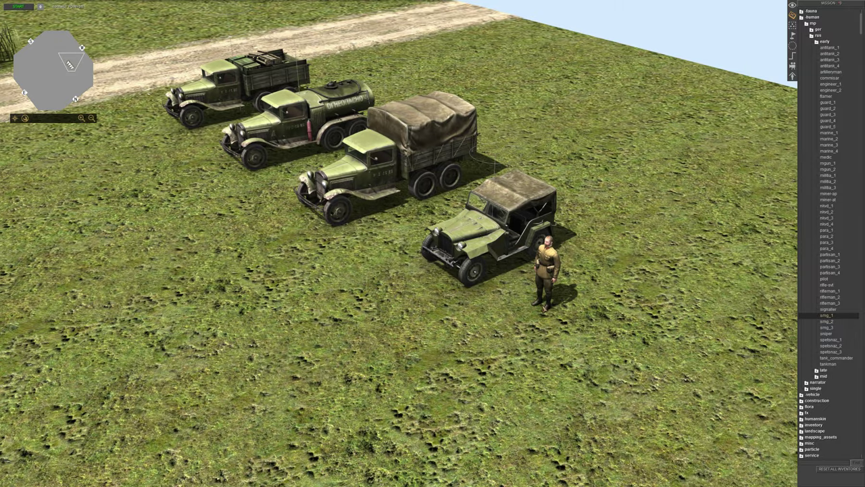
{"action": "key", "text": "Left"}
{"action": "left_click", "coordinate": [361, 187]}
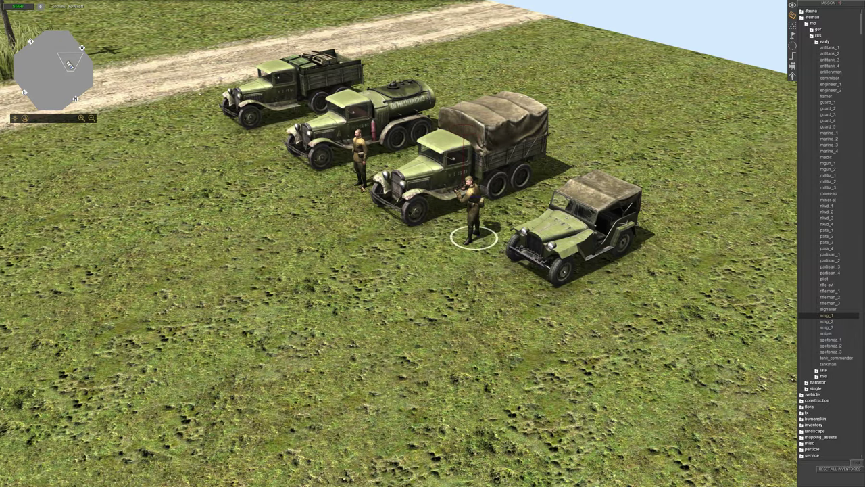
{"action": "left_click", "coordinate": [282, 132]}
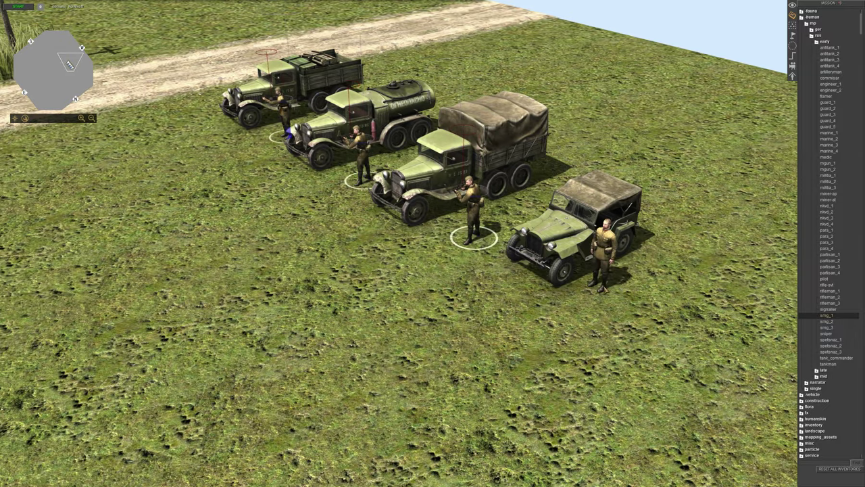
{"action": "left_click", "coordinate": [620, 291]}
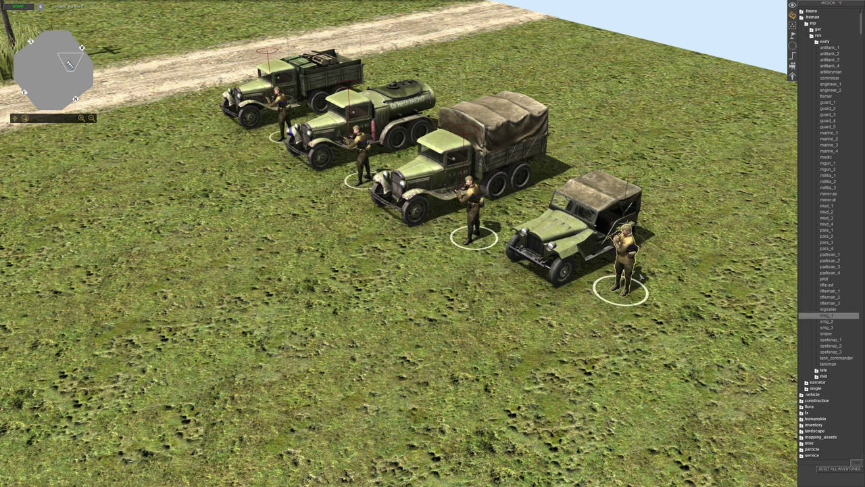
- In play mode, order the soldiers into the jeep and trucks, then orbit to check
{"action": "key", "text": "Escape"}
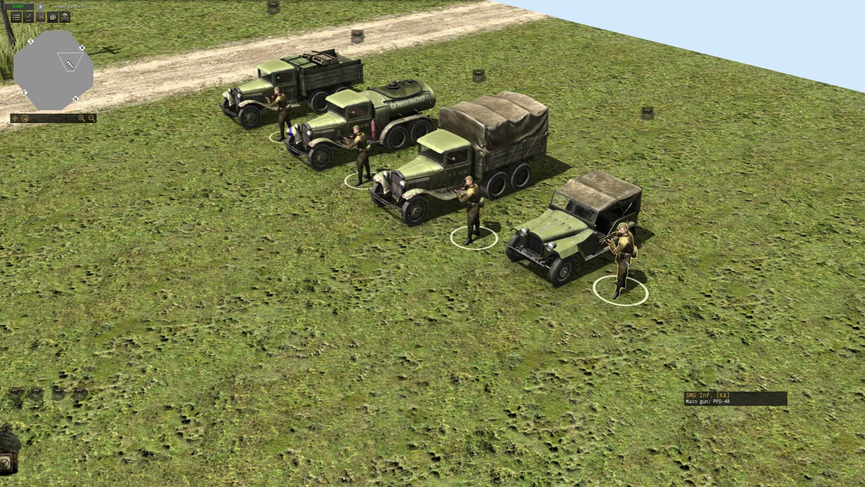
{"action": "left_click", "coordinate": [620, 267]}
{"action": "right_click", "coordinate": [574, 223]}
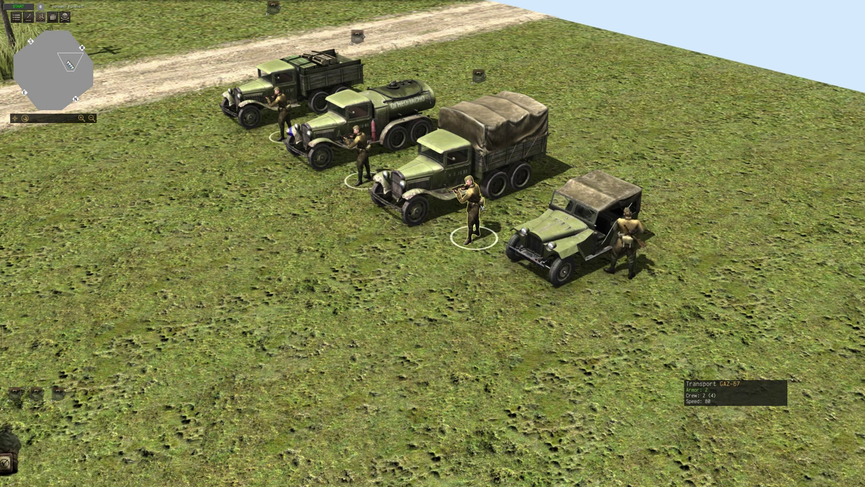
{"action": "left_click", "coordinate": [472, 209]}
{"action": "scroll", "coordinate": [433, 270], "scroll_direction": "down", "scroll_amount": 3}
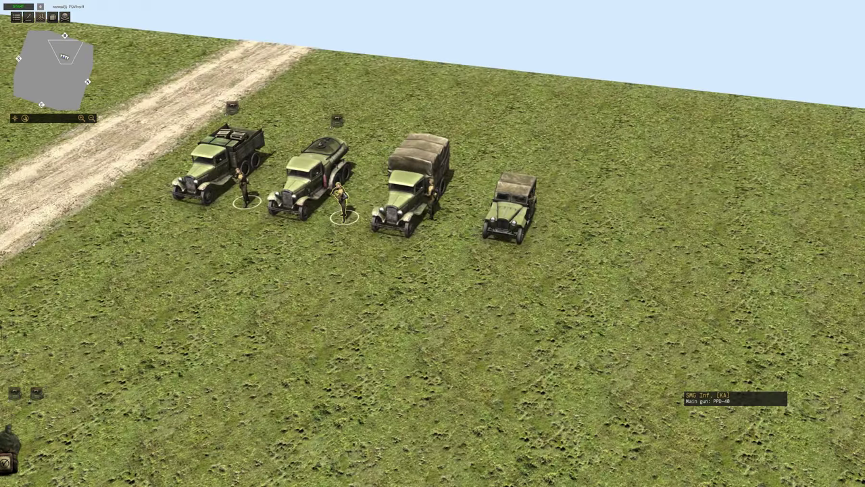
{"action": "left_click", "coordinate": [339, 199]}
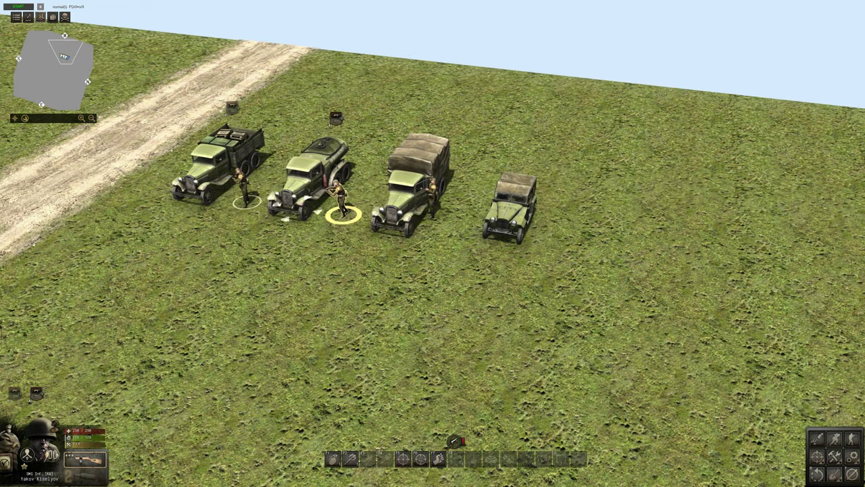
{"action": "key", "text": "Left"}
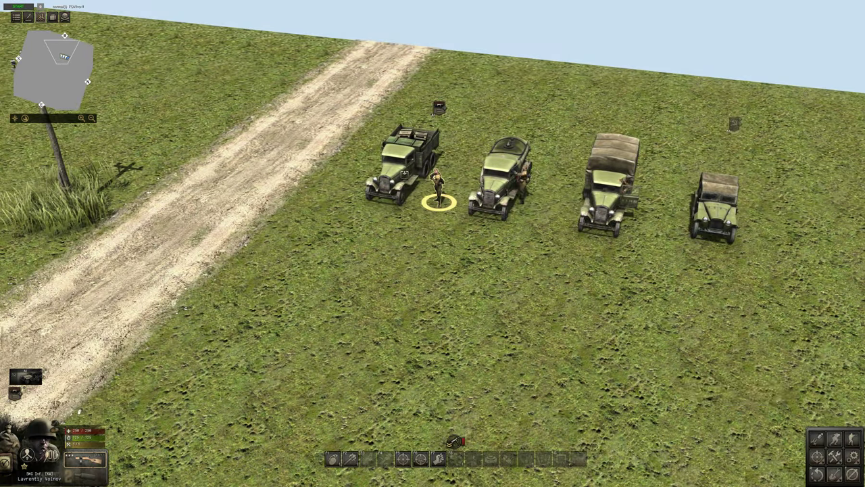
{"action": "scroll", "coordinate": [379, 296], "scroll_direction": "down", "scroll_amount": 2}
{"action": "middle_click_drag", "start_coordinate": [380, 296], "coordinate": [441, 259]}
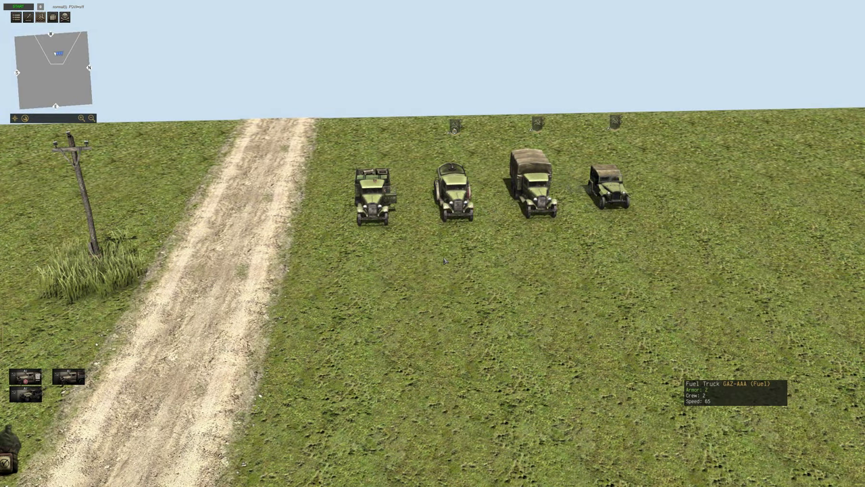
{"action": "mouse_move", "coordinate": [443, 262]}
{"action": "middle_mouse_down"}
{"action": "mouse_move", "coordinate": [473, 260]}
{"action": "mouse_move", "coordinate": [455, 245]}
{"action": "middle_mouse_up"}
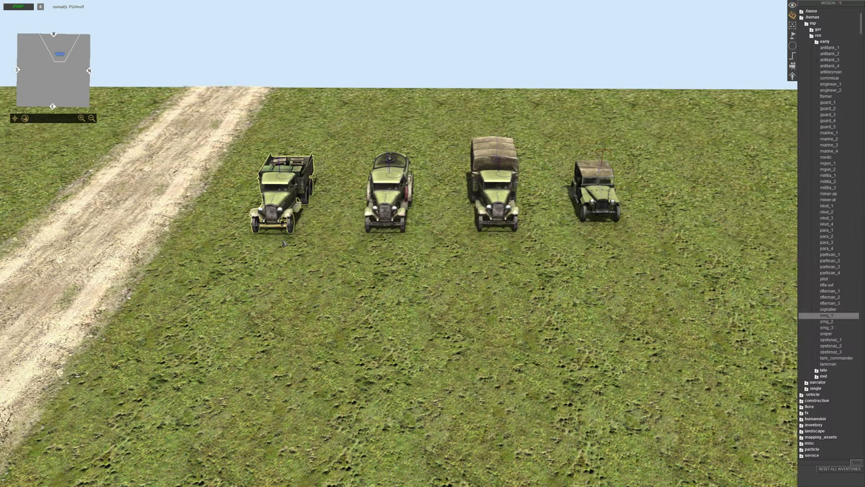
- Select all four vehicles and add the hidden tag to them in the Tags dialog
{"action": "left_click_drag", "start_coordinate": [454, 271], "coordinate": [577, 234]}
{"action": "left_click", "coordinate": [578, 233], "text": "shift"}
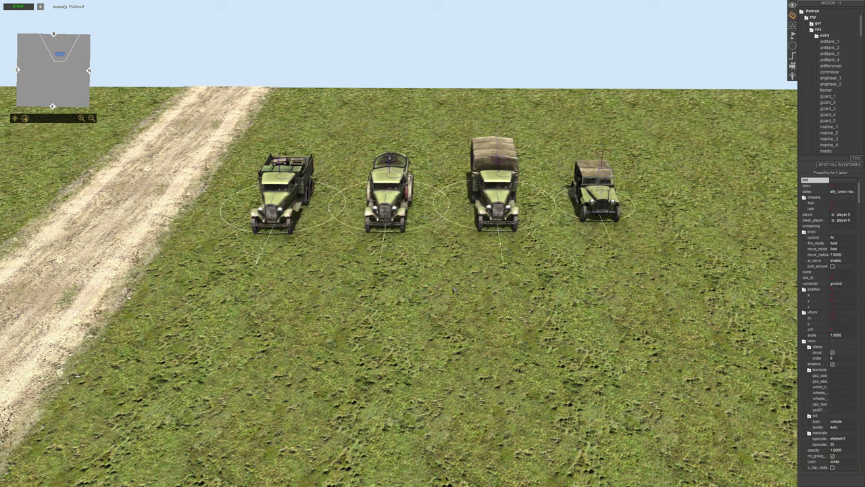
{"action": "key", "text": "t"}
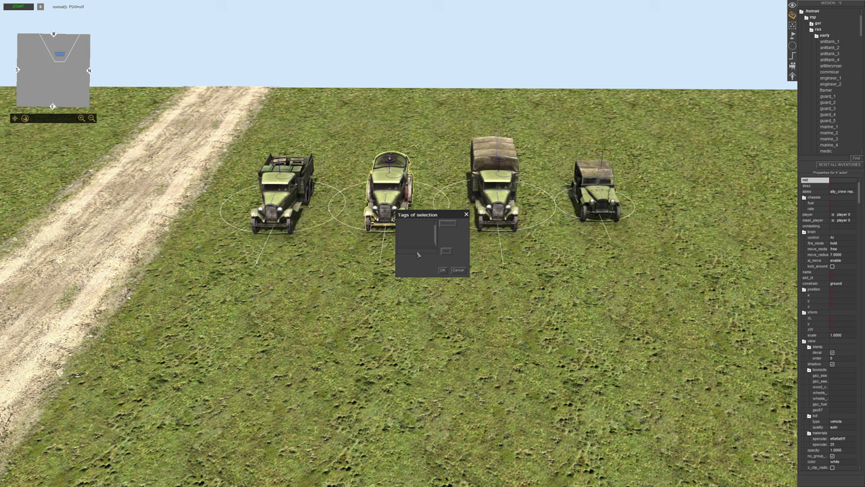
{"action": "key", "text": "Return"}
{"action": "key", "text": "Return"}
{"action": "key", "text": "Return"}
{"action": "left_click", "coordinate": [419, 256]}
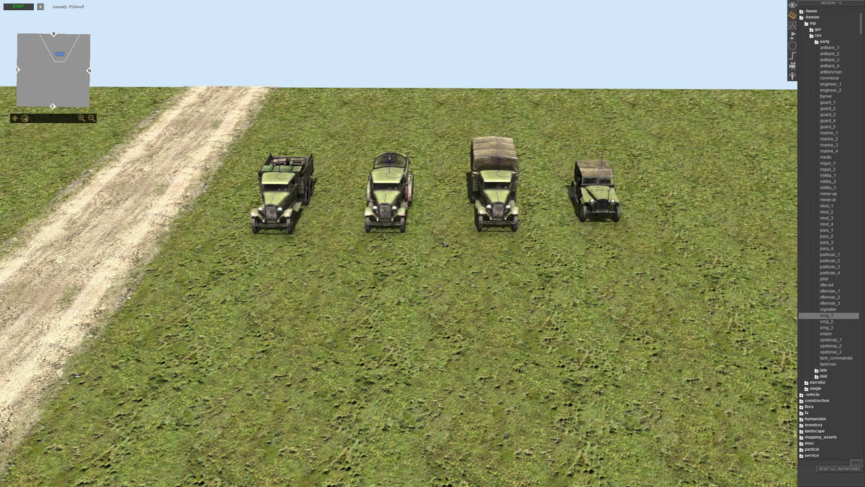
{"action": "mouse_move", "coordinate": [442, 244]}
{"action": "middle_mouse_down"}
{"action": "mouse_move", "coordinate": [380, 233]}
{"action": "mouse_move", "coordinate": [353, 255]}
{"action": "middle_mouse_up"}
{"action": "scroll", "coordinate": [380, 233], "scroll_direction": "down", "scroll_amount": 3}
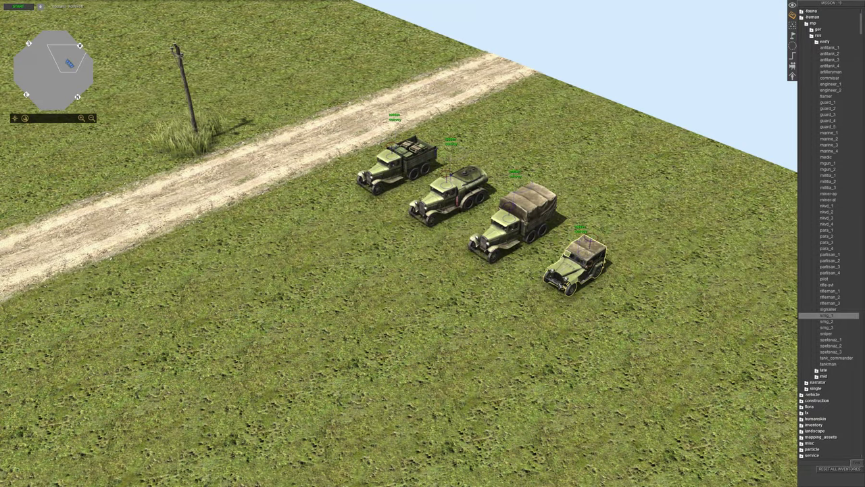
{"action": "key", "text": "ctrl+z"}
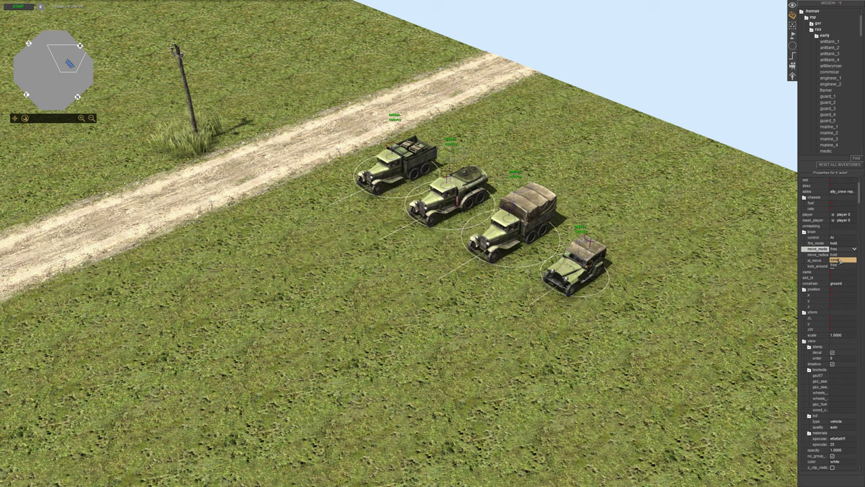
{"action": "left_click", "coordinate": [588, 356]}
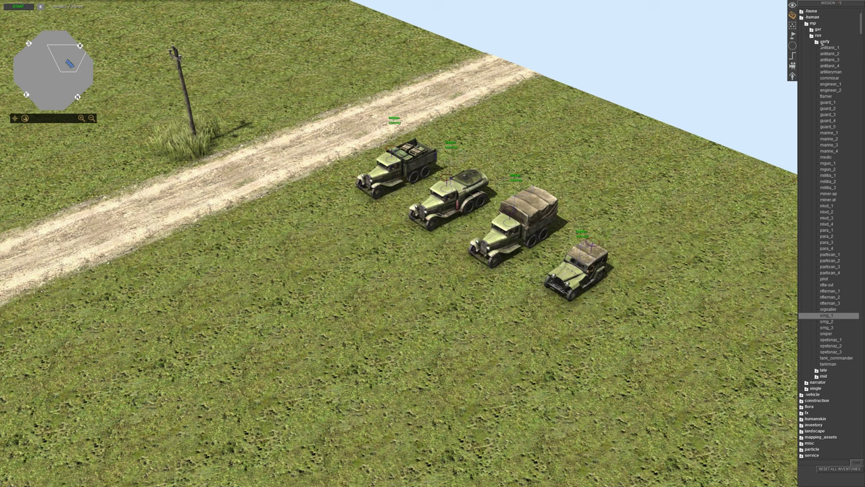
- Collapse the infantry tree and switch to the Waypoints page, ready to add
{"action": "left_click", "coordinate": [816, 41]}
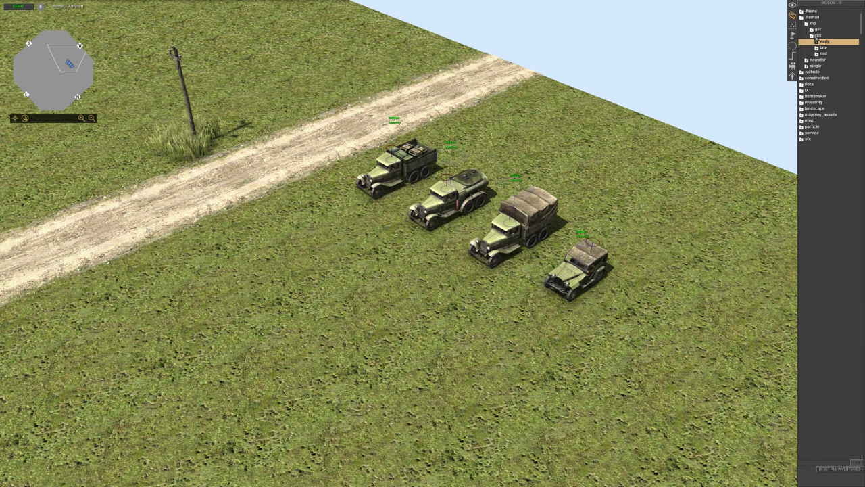
{"action": "left_click", "coordinate": [810, 18]}
{"action": "left_click", "coordinate": [793, 34]}
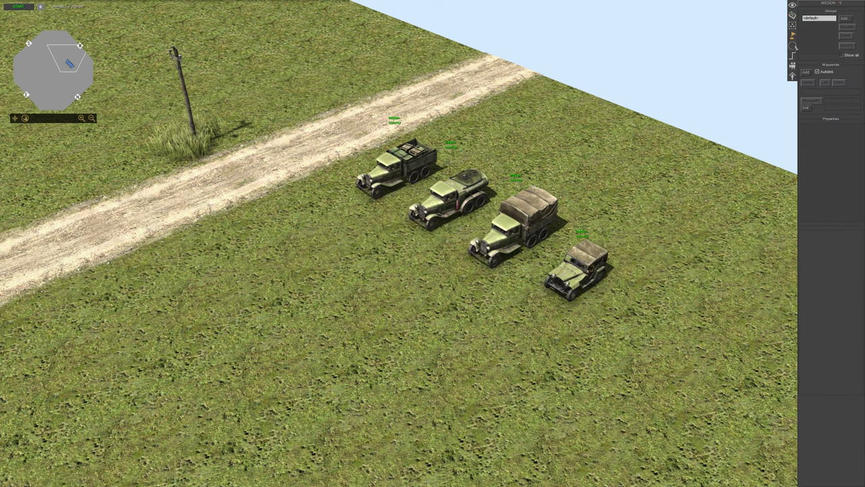
{"action": "left_click", "coordinate": [805, 72]}
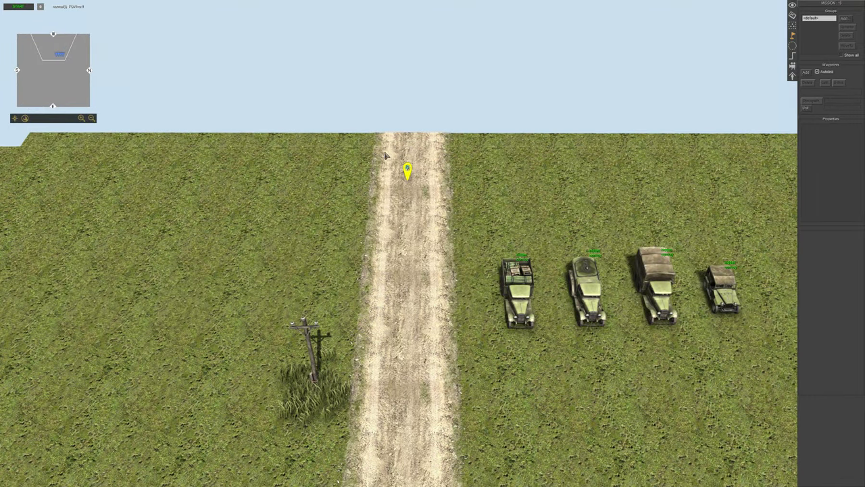
- Place two linked waypoints on the road, from near the trucks to the far end
{"action": "left_click", "coordinate": [398, 169]}
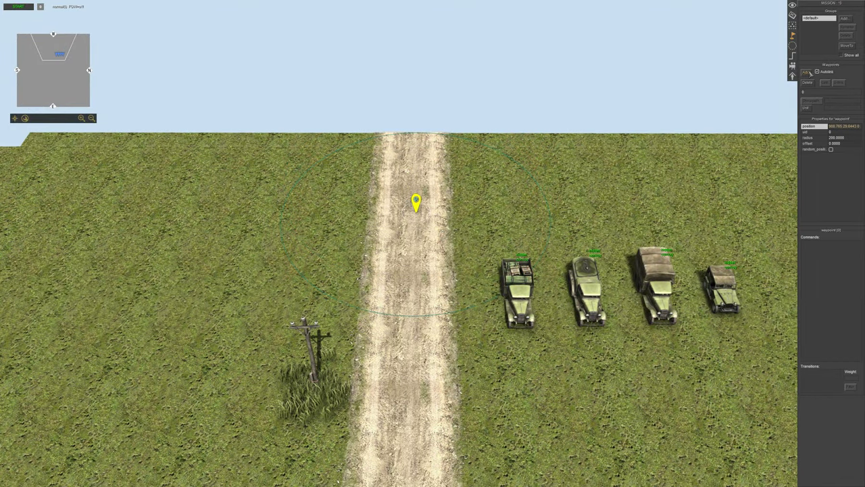
{"action": "scroll", "coordinate": [705, 147], "scroll_direction": "down", "scroll_amount": 5}
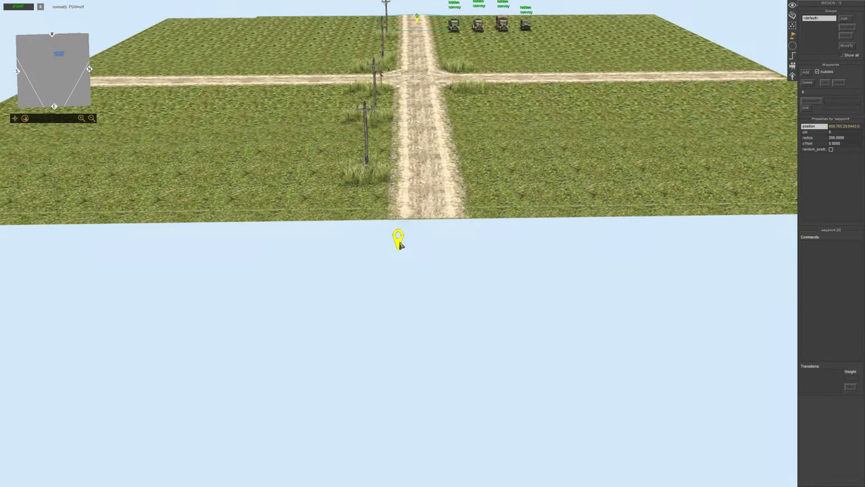
{"action": "scroll", "coordinate": [396, 238], "scroll_direction": "up", "scroll_amount": 5}
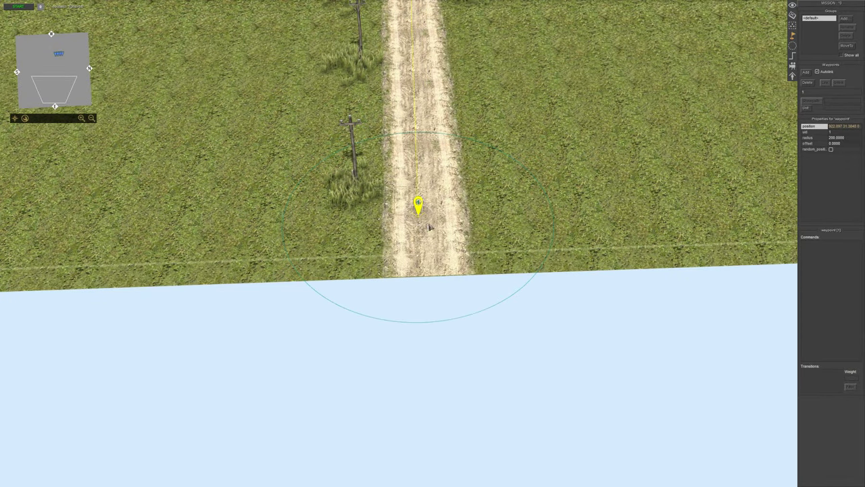
{"action": "left_click", "coordinate": [446, 237]}
{"action": "left_click_drag", "start_coordinate": [448, 238], "coordinate": [450, 263]}
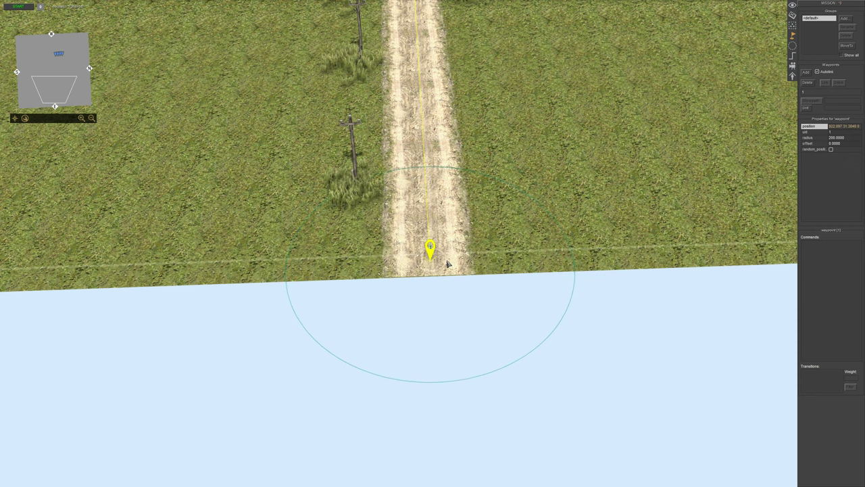
- Add a delete command to the far waypoint, then deselect it and view the crossroads
{"action": "double_click", "coordinate": [802, 279]}
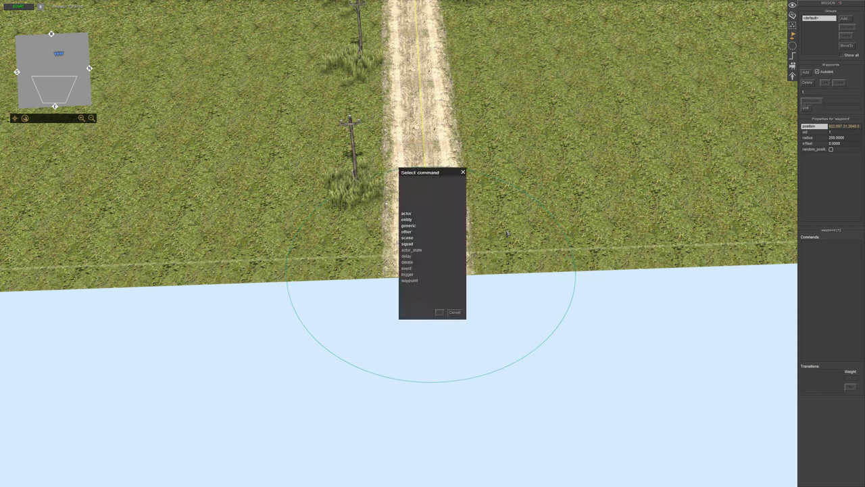
{"action": "left_click", "coordinate": [412, 262]}
{"action": "key", "text": "Return"}
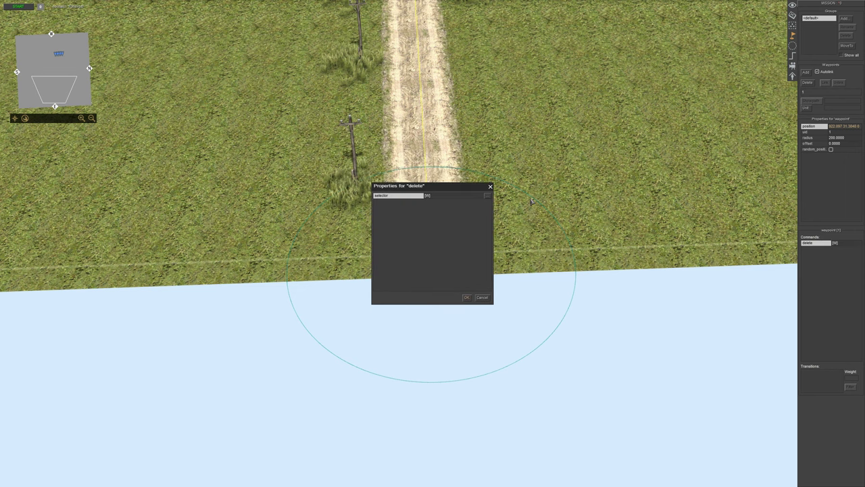
{"action": "key", "text": "Return"}
{"action": "scroll", "coordinate": [532, 202], "scroll_direction": "down", "scroll_amount": 3}
{"action": "left_click", "coordinate": [532, 202]}
{"action": "middle_click_drag", "start_coordinate": [531, 202], "coordinate": [668, 35]}
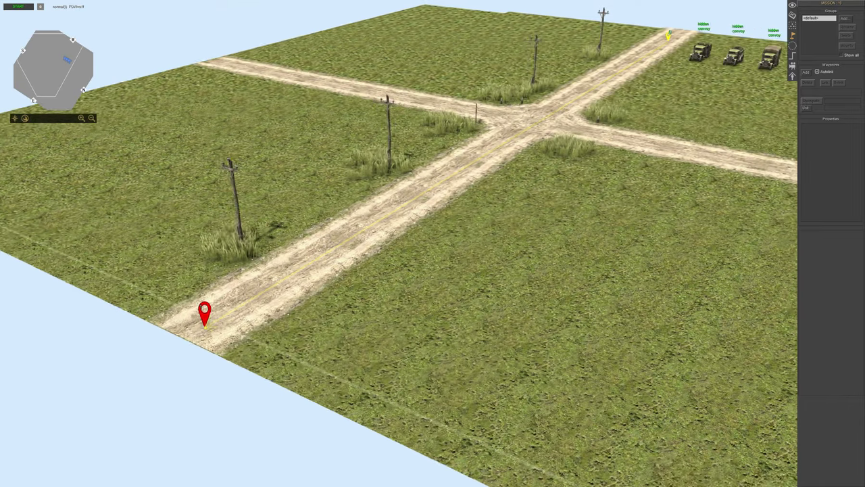
{"action": "middle_click_drag", "start_coordinate": [546, 195], "coordinate": [545, 195]}
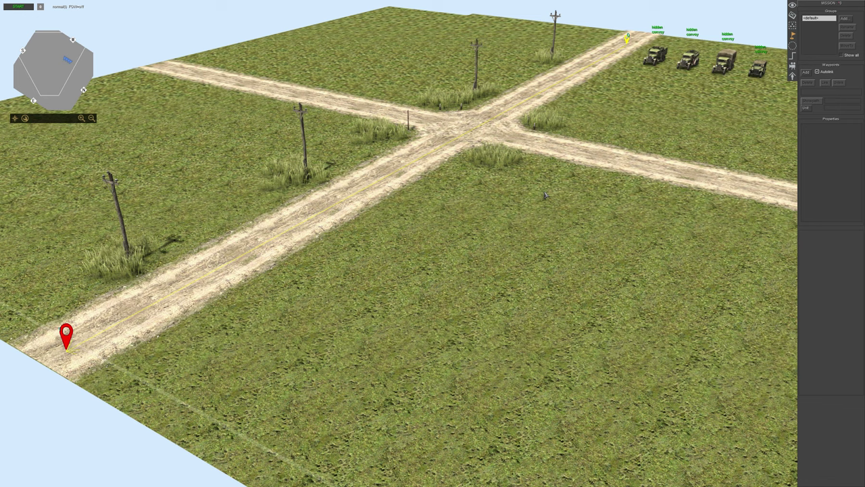
- Review the end waypoint's delete command without adding another command
{"action": "left_click", "coordinate": [64, 336]}
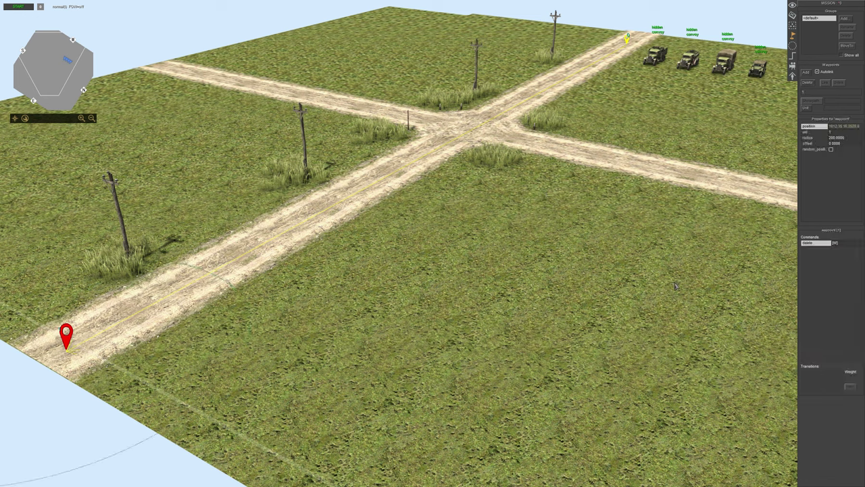
{"action": "double_click", "coordinate": [814, 244]}
{"action": "key", "text": "Escape"}
{"action": "right_click", "coordinate": [824, 254]}
{"action": "left_click", "coordinate": [826, 254]}
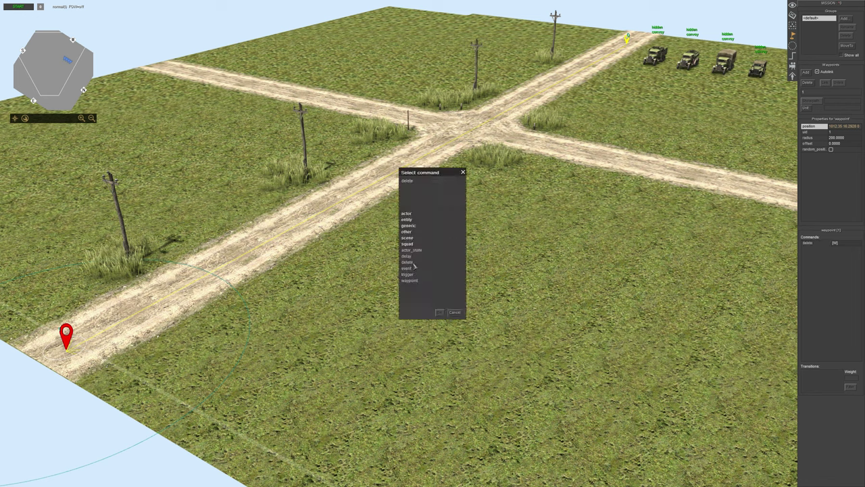
{"action": "left_click", "coordinate": [440, 312]}
{"action": "left_click", "coordinate": [825, 242]}
{"action": "left_click", "coordinate": [520, 294]}
- Check the road waypoint's selection, then zoom back to the parked convoy vehicles
{"action": "middle_click_drag", "start_coordinate": [484, 228], "coordinate": [350, 264]}
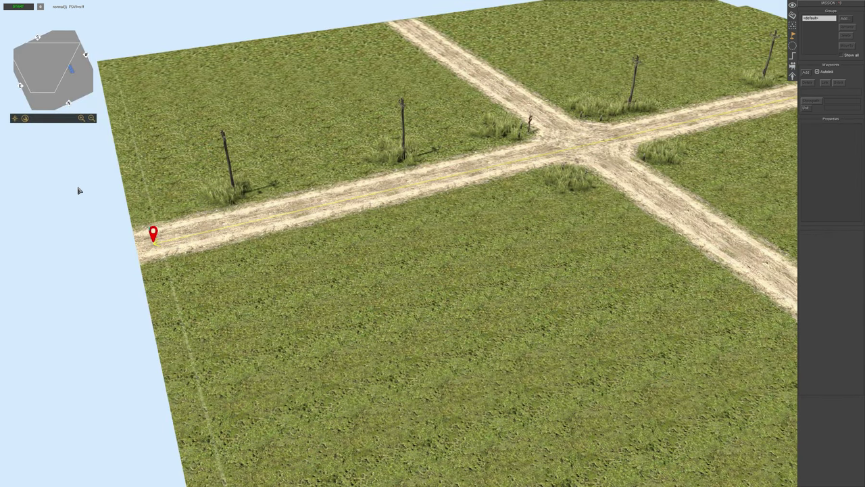
{"action": "left_click_drag", "start_coordinate": [84, 196], "coordinate": [409, 359]}
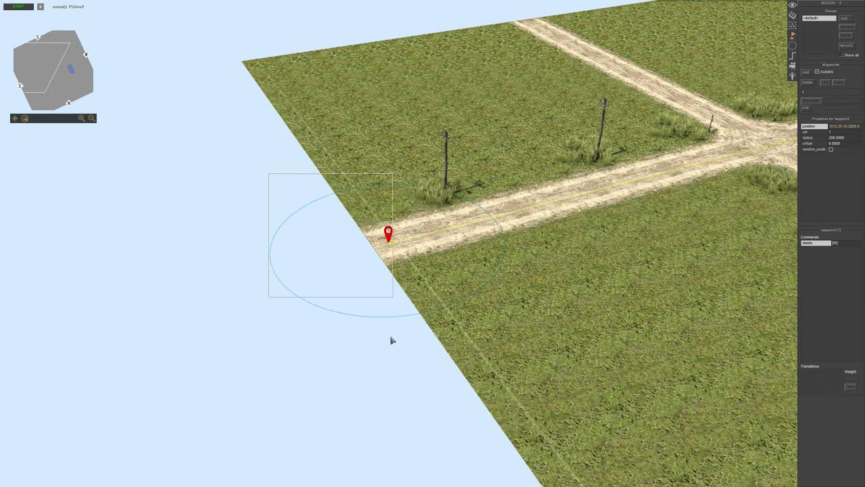
{"action": "left_click", "coordinate": [400, 361]}
{"action": "middle_click_drag", "start_coordinate": [433, 169], "coordinate": [538, 160]}
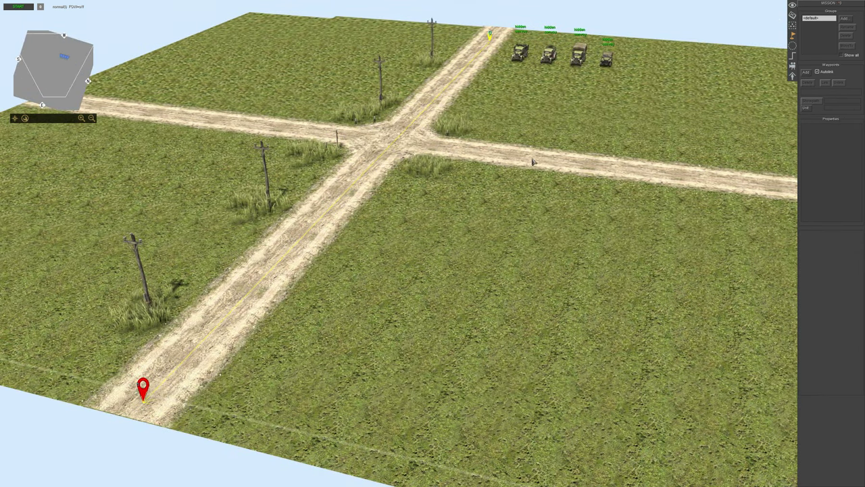
{"action": "scroll", "coordinate": [549, 101], "scroll_direction": "up", "scroll_amount": 4}
{"action": "scroll", "coordinate": [545, 183], "scroll_direction": "up", "scroll_amount": 2}
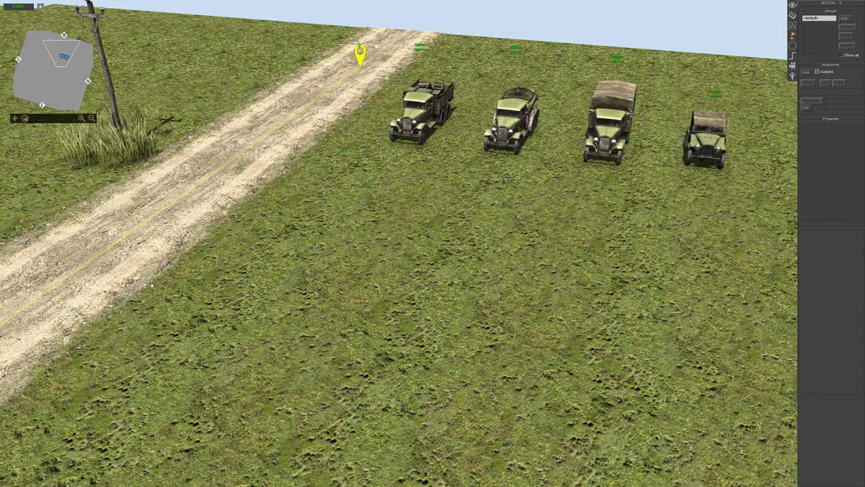
{"action": "scroll", "coordinate": [503, 180], "scroll_direction": "up", "scroll_amount": 2}
- Add a new trigger named convoy-soviet to the Triggers list
{"action": "left_click", "coordinate": [795, 56]}
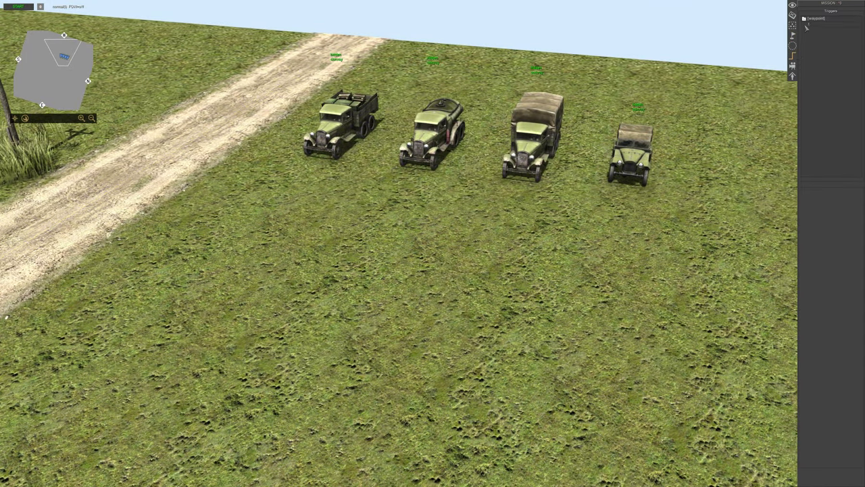
{"action": "right_click", "coordinate": [809, 44]}
{"action": "left_click", "coordinate": [813, 48]}
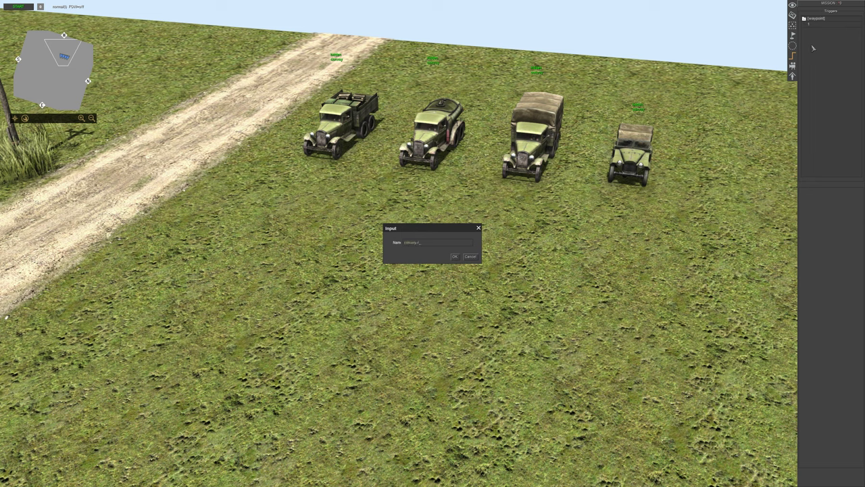
{"action": "type", "text": "a"}
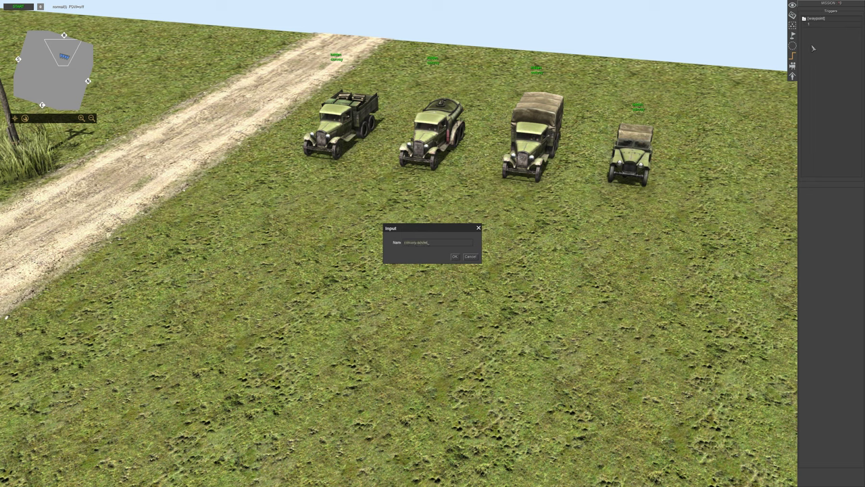
{"action": "key", "text": "Return"}
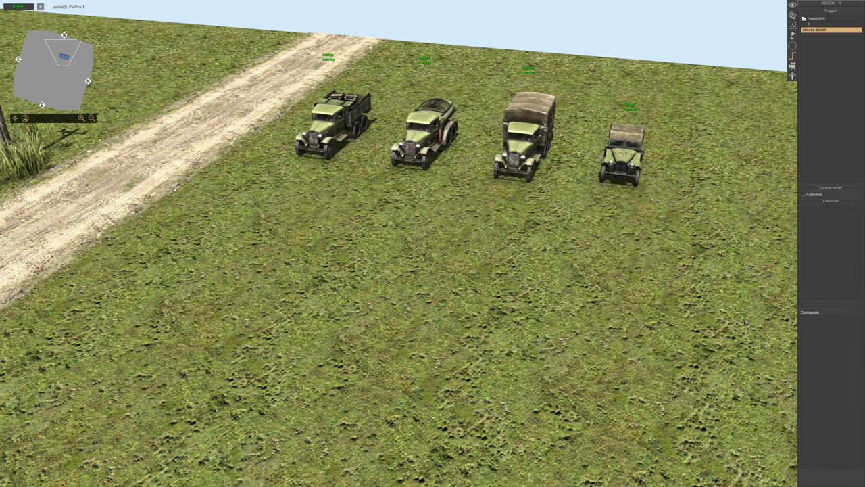
- Orbit and zoom the camera to face the front of the parked convoy
{"action": "middle_click_drag", "start_coordinate": [746, 321], "coordinate": [676, 325]}
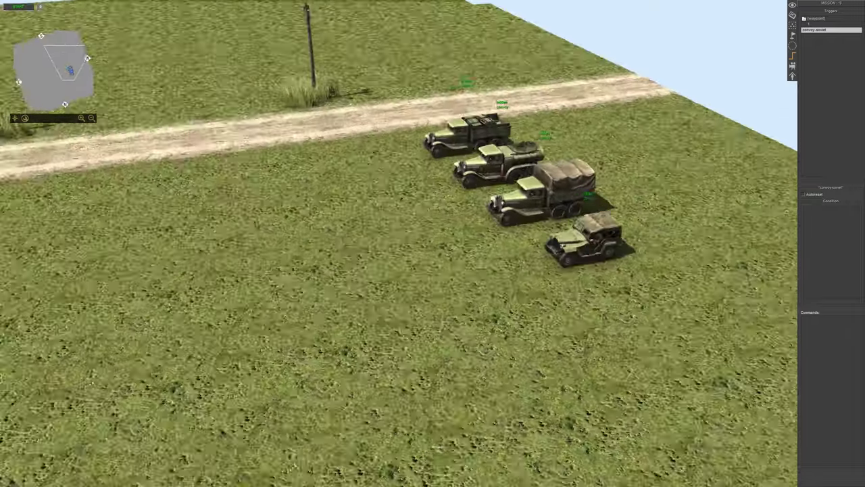
{"action": "mouse_move", "coordinate": [592, 65]}
{"action": "middle_mouse_down"}
{"action": "mouse_move", "coordinate": [565, 154]}
{"action": "mouse_move", "coordinate": [365, 130]}
{"action": "mouse_move", "coordinate": [177, 268]}
{"action": "mouse_move", "coordinate": [248, 221]}
{"action": "middle_mouse_up"}
{"action": "scroll", "coordinate": [564, 154], "scroll_direction": "up", "scroll_amount": 2}
{"action": "scroll", "coordinate": [269, 194], "scroll_direction": "up", "scroll_amount": 3}
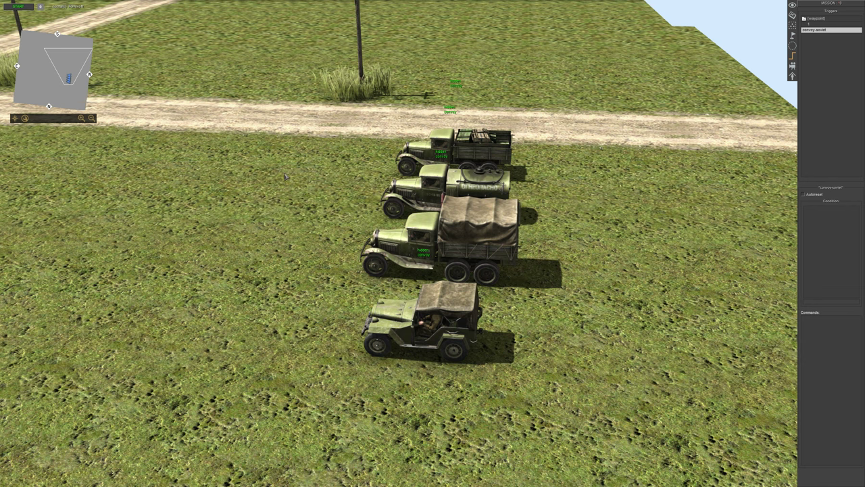
{"action": "scroll", "coordinate": [285, 179], "scroll_direction": "down", "scroll_amount": 3}
{"action": "middle_click_drag", "start_coordinate": [240, 188], "coordinate": [175, 196]}
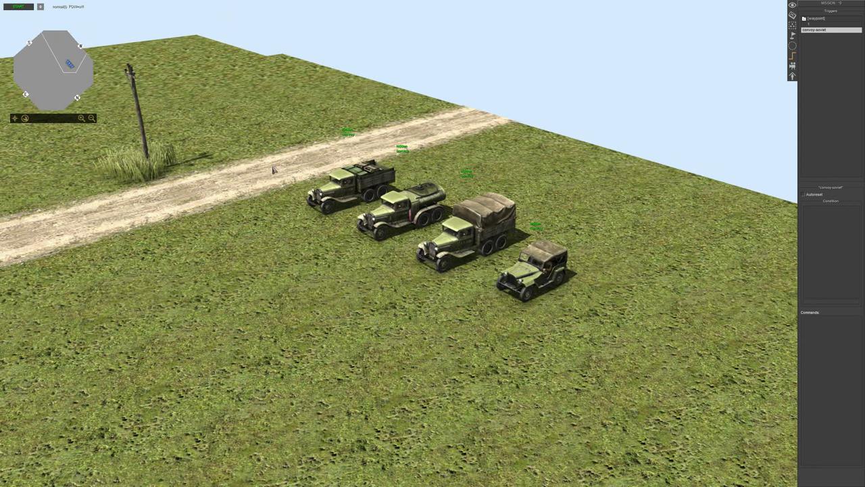
{"action": "scroll", "coordinate": [281, 171], "scroll_direction": "up", "scroll_amount": 3}
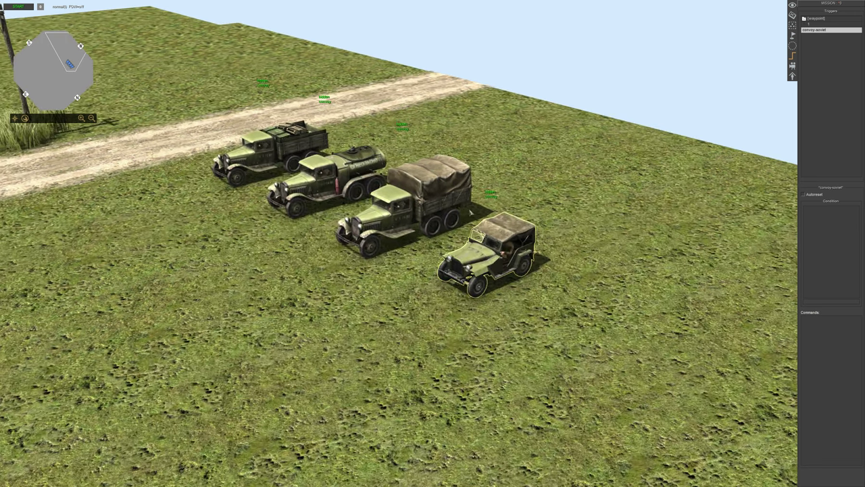
{"action": "middle_click_drag", "start_coordinate": [281, 171], "coordinate": [818, 350]}
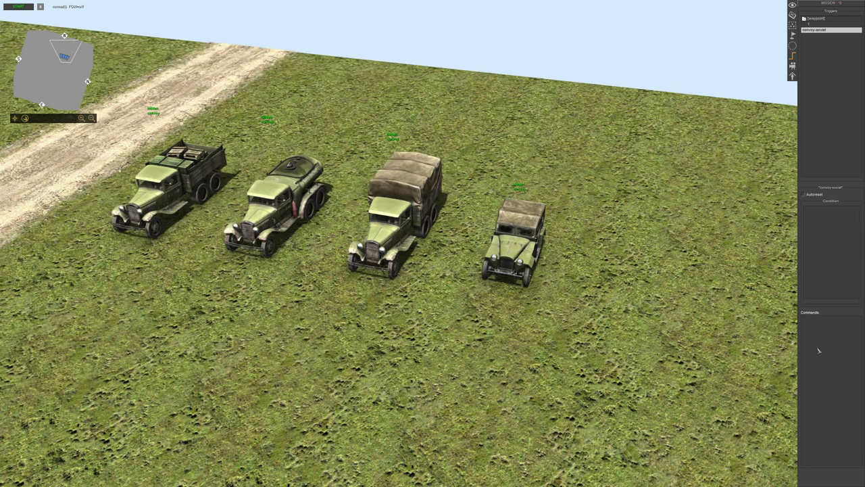
- Insert a general > loop command into the convoy-soviet trigger
{"action": "right_click", "coordinate": [816, 343]}
{"action": "left_click", "coordinate": [818, 344]}
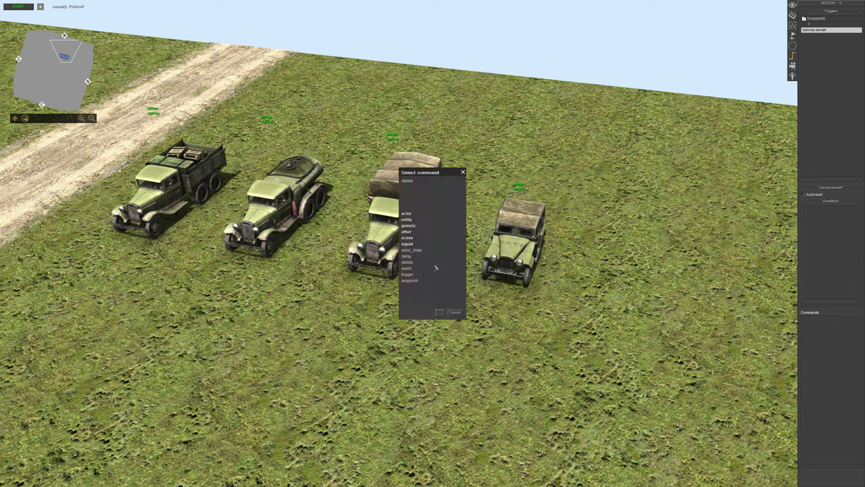
{"action": "left_click", "coordinate": [413, 226]}
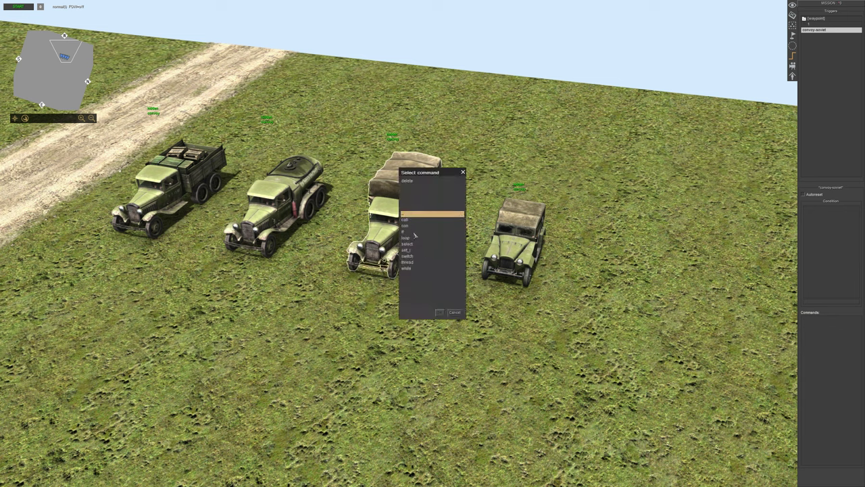
{"action": "left_click", "coordinate": [412, 238]}
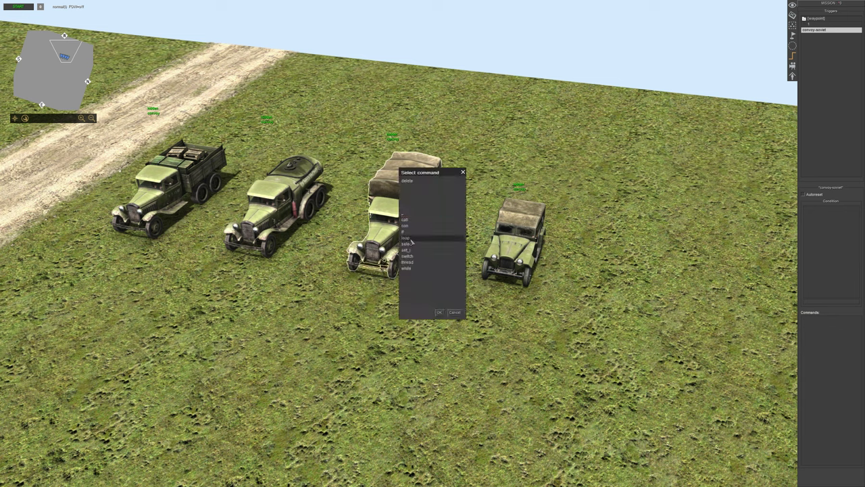
{"action": "double_click", "coordinate": [410, 239]}
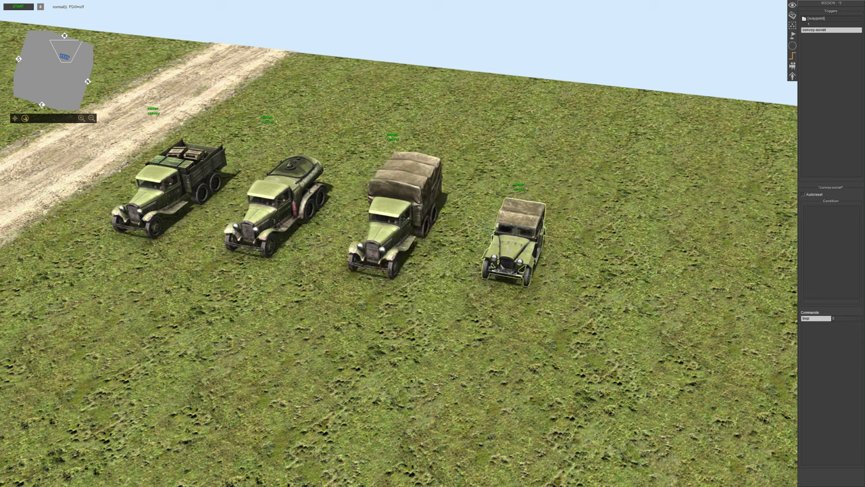
- Add a nested loop command inside the first loop
{"action": "left_click", "coordinate": [809, 319]}
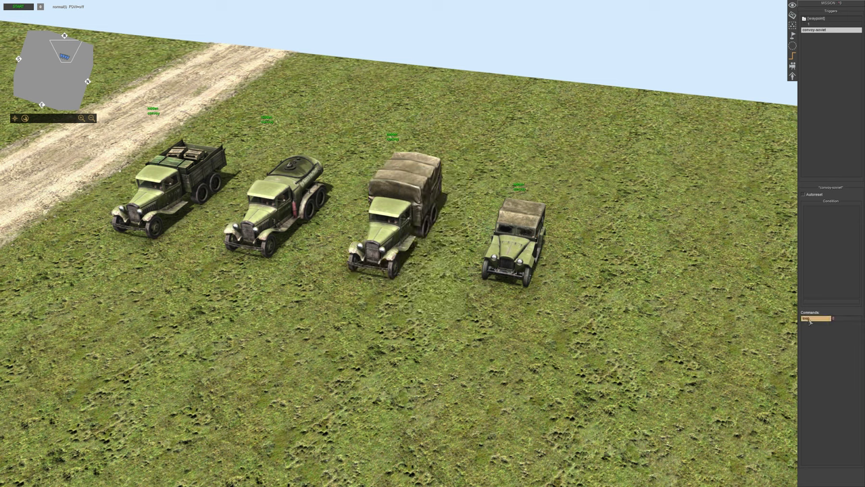
{"action": "right_click", "coordinate": [807, 321]}
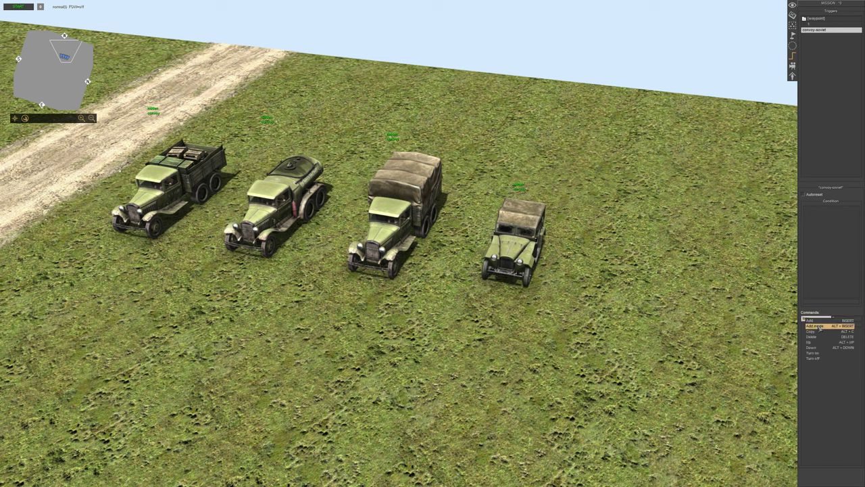
{"action": "left_click", "coordinate": [816, 325]}
{"action": "left_click", "coordinate": [419, 182]}
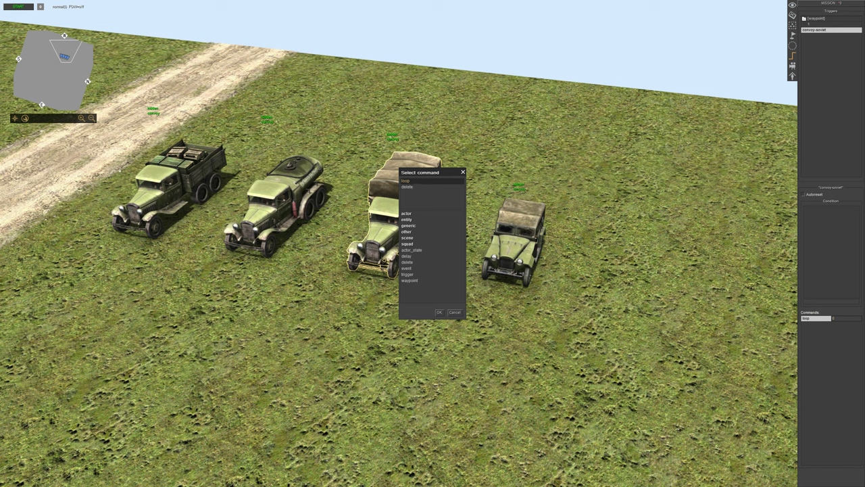
{"action": "key", "text": "Return"}
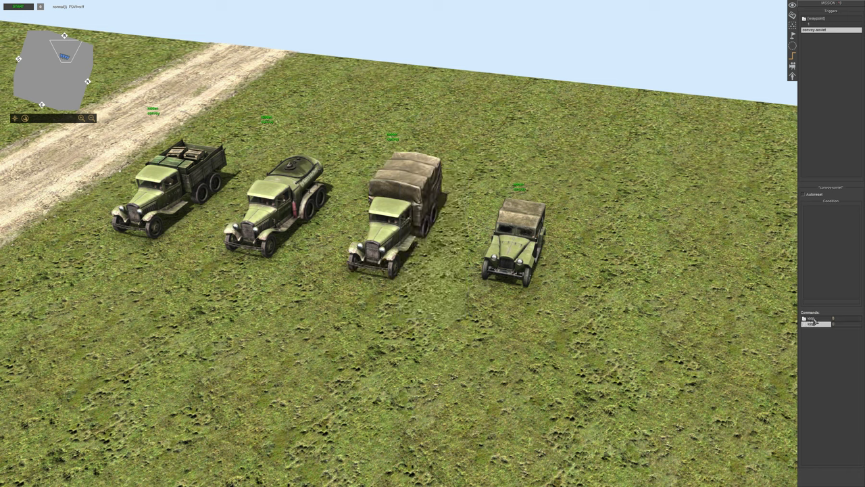
- Add an actor_to_waypoint command inside the outer loop, leaving its settings for later
{"action": "left_click", "coordinate": [814, 318]}
{"action": "right_click", "coordinate": [815, 321]}
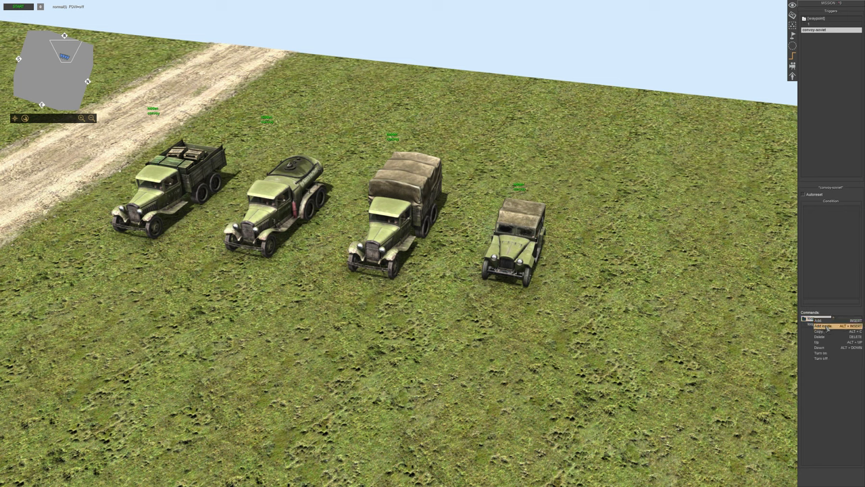
{"action": "left_click", "coordinate": [824, 327]}
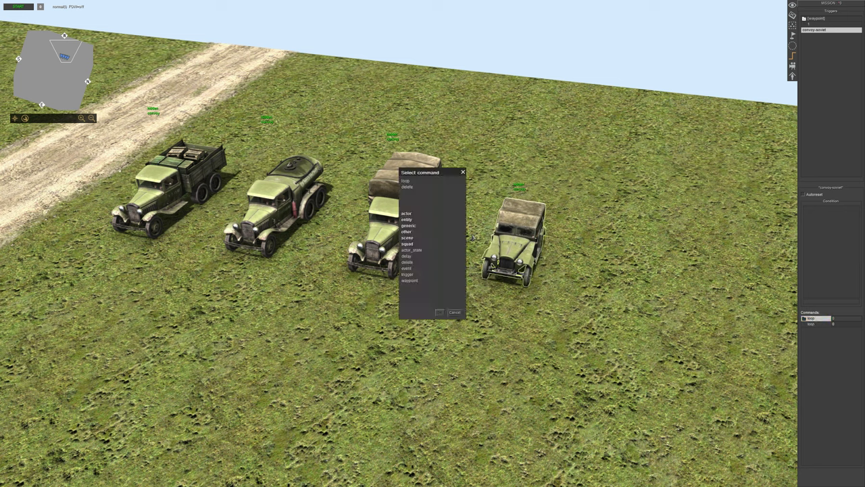
{"action": "left_click", "coordinate": [408, 232]}
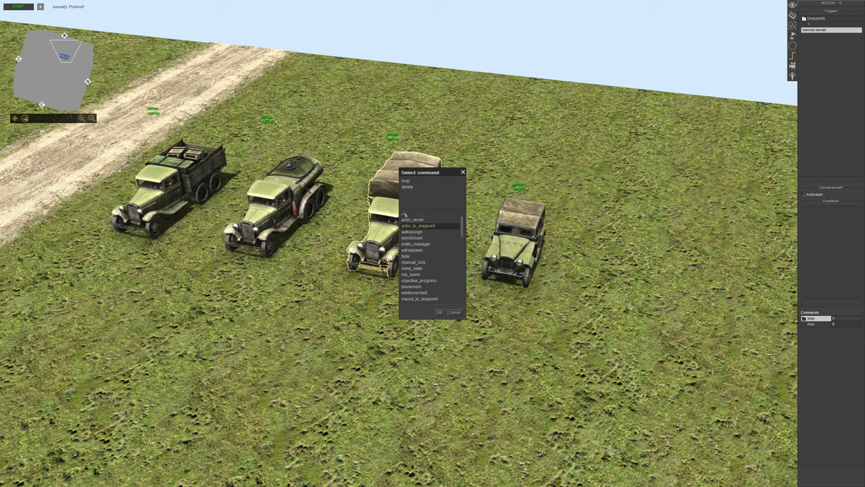
{"action": "left_click", "coordinate": [407, 214]}
{"action": "left_click", "coordinate": [412, 233]}
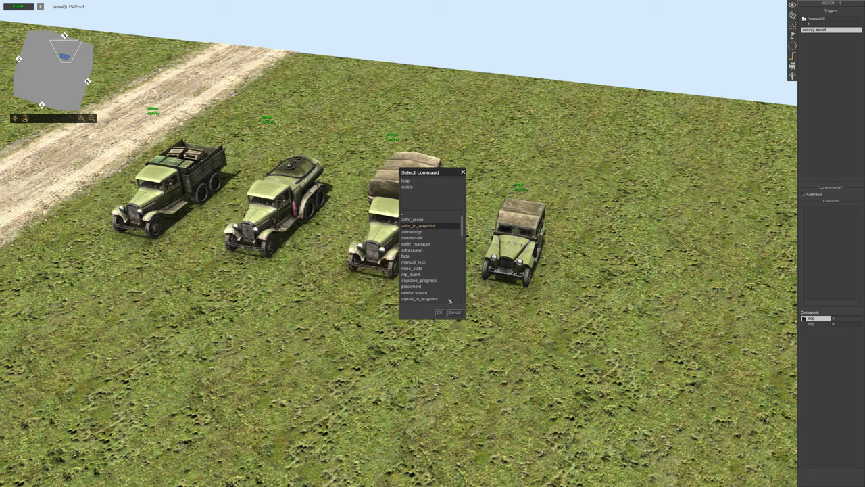
{"action": "left_click", "coordinate": [439, 311]}
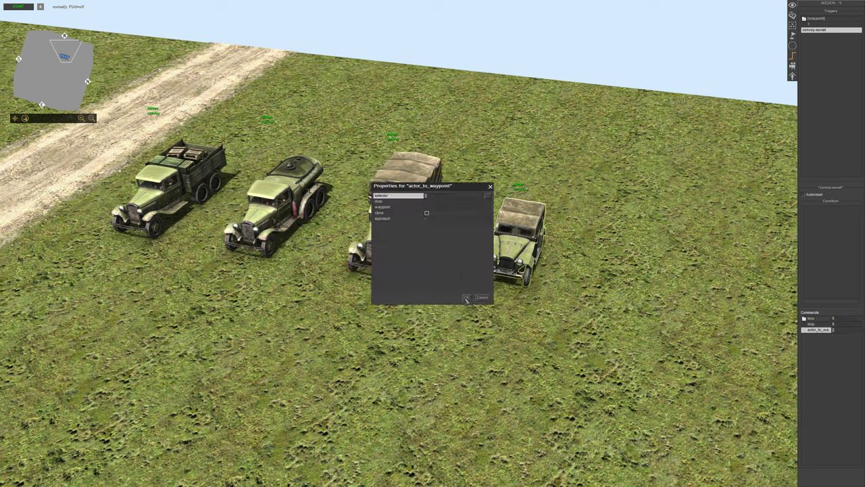
{"action": "left_click", "coordinate": [467, 298]}
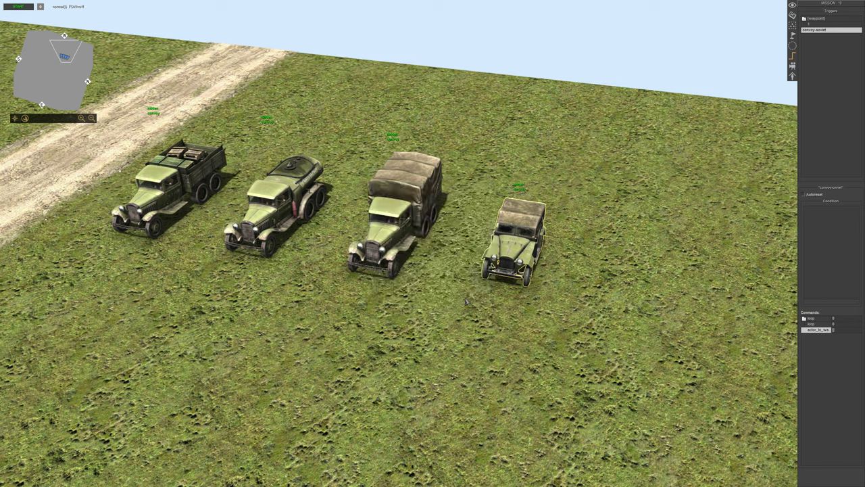
{"action": "left_click", "coordinate": [816, 319]}
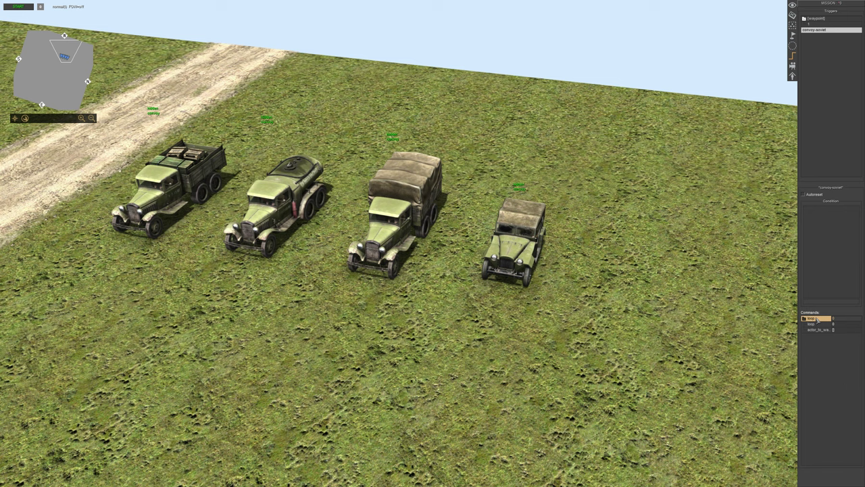
- Add a delay command inside the loop and set the inner loop to repeat 20 times
{"action": "right_click", "coordinate": [817, 320]}
{"action": "left_click", "coordinate": [826, 325]}
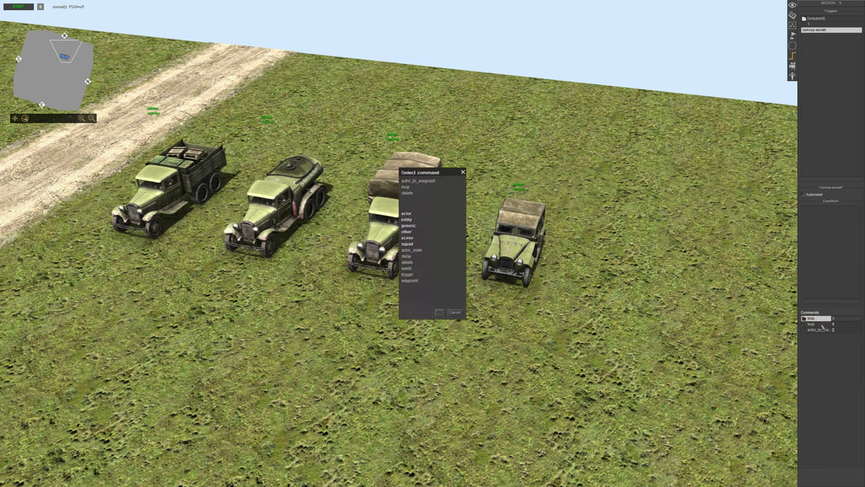
{"action": "left_click", "coordinate": [408, 256]}
{"action": "left_click", "coordinate": [440, 312]}
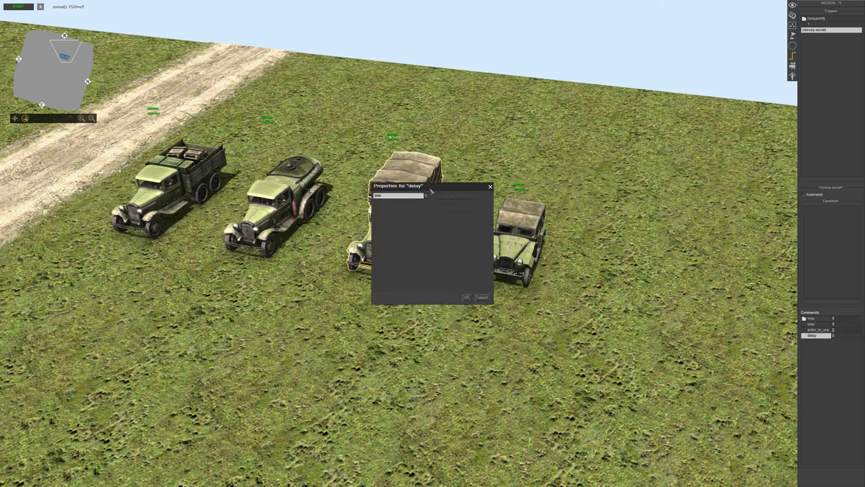
{"action": "left_click_drag", "start_coordinate": [448, 186], "coordinate": [522, 105]}
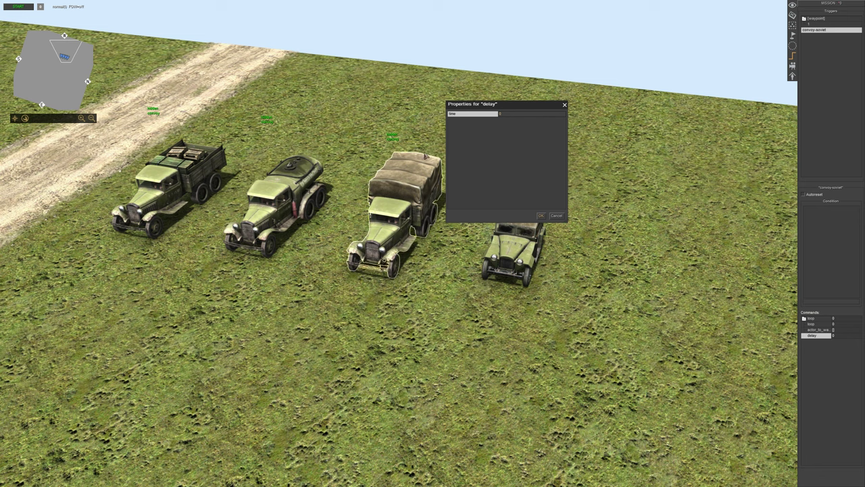
{"action": "left_click", "coordinate": [541, 216]}
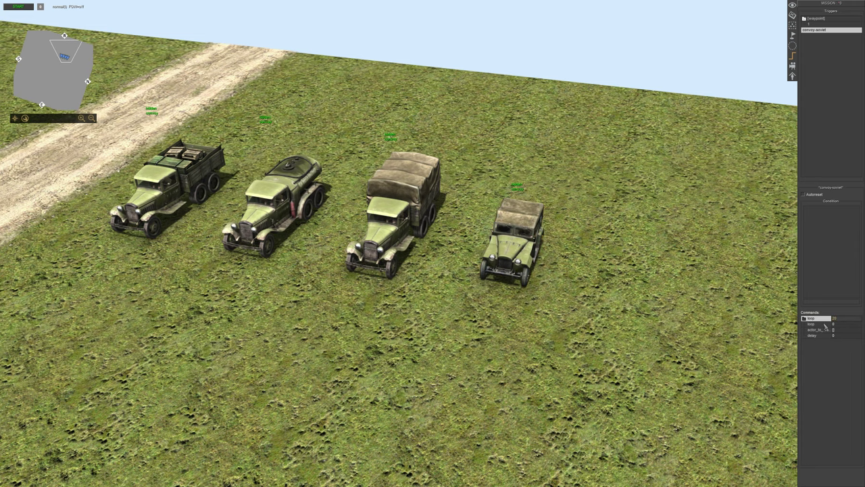
{"action": "left_click", "coordinate": [824, 324]}
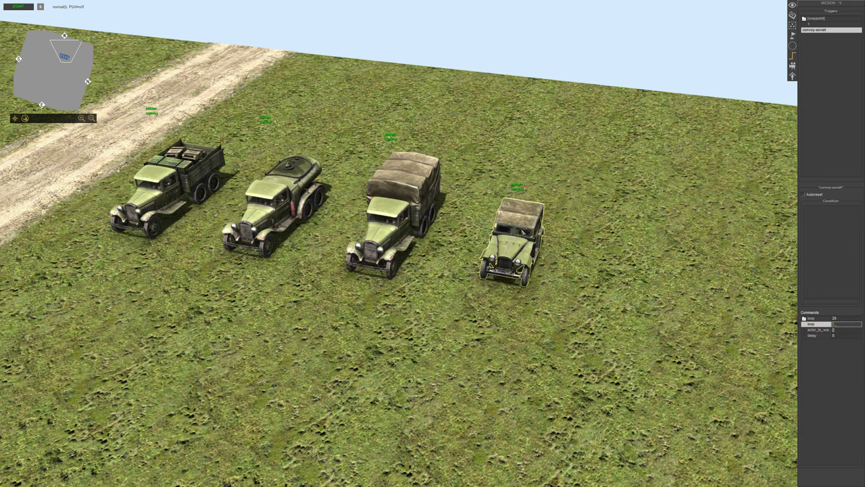
{"action": "left_click", "coordinate": [815, 356]}
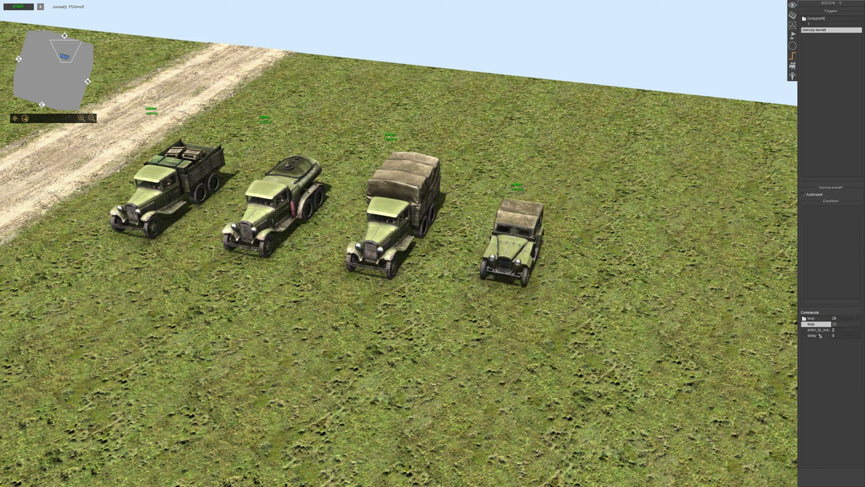
- In actor_to_waypoint's selector properties, set the tag to convoy
{"action": "double_click", "coordinate": [818, 329]}
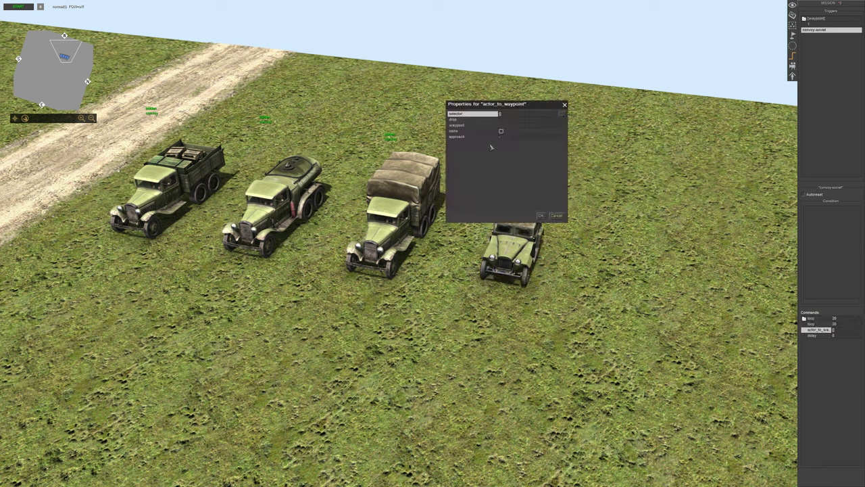
{"action": "left_click", "coordinate": [476, 114]}
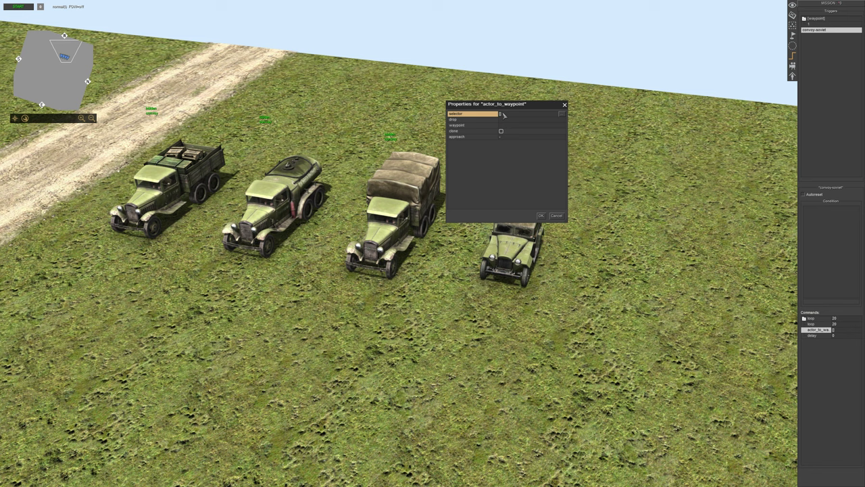
{"action": "left_click", "coordinate": [562, 115]}
{"action": "left_click", "coordinate": [463, 138]}
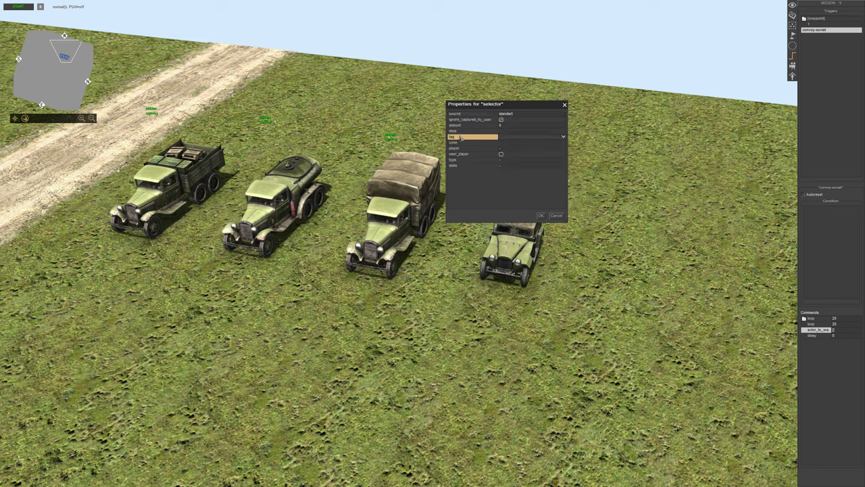
{"action": "left_click", "coordinate": [564, 138]}
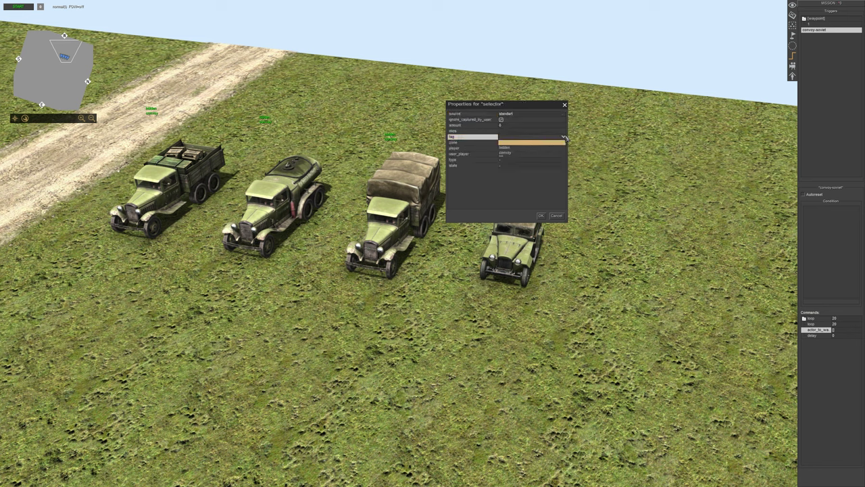
{"action": "left_click", "coordinate": [504, 154]}
- Set the selector's amount to 1 so only one vehicle is picked
{"action": "left_click", "coordinate": [464, 126]}
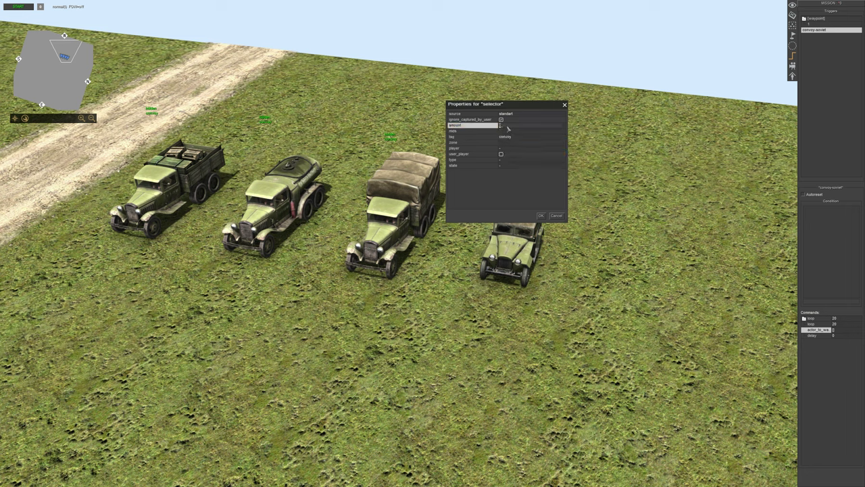
{"action": "type", "text": "1"}
{"action": "left_click", "coordinate": [506, 127]}
{"action": "key", "text": "Return"}
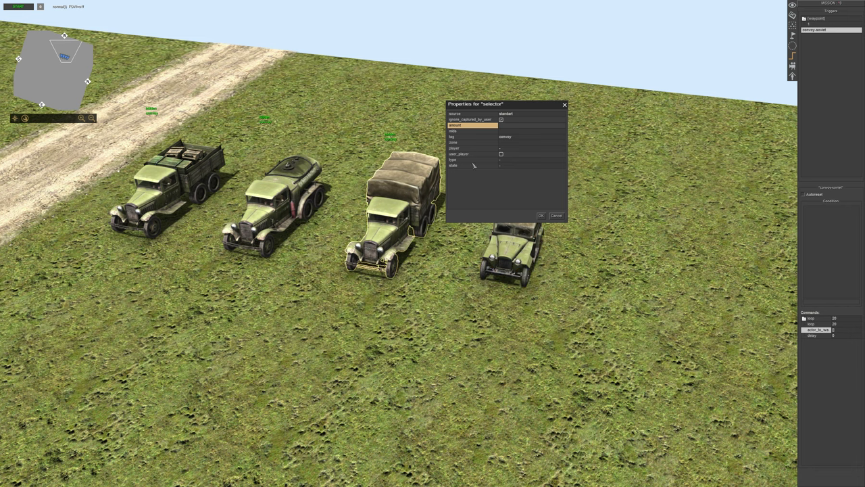
{"action": "left_click", "coordinate": [505, 126]}
{"action": "type", "text": "2"}
{"action": "key", "text": "Return"}
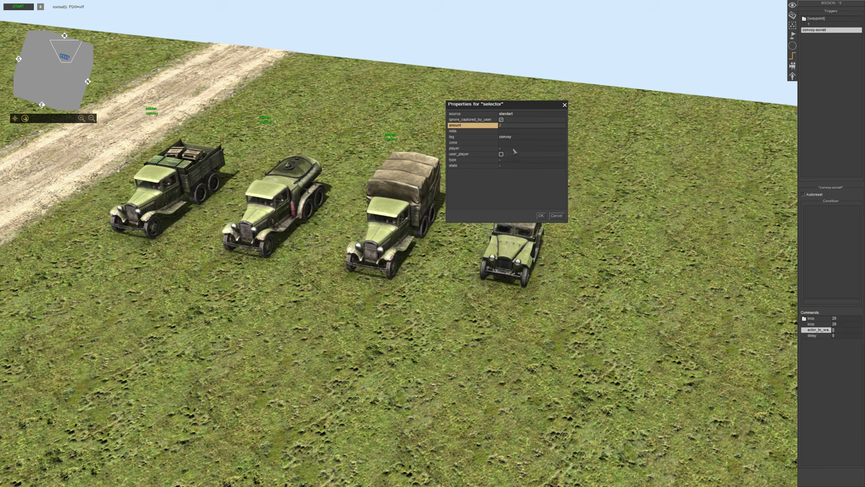
{"action": "left_click", "coordinate": [517, 128]}
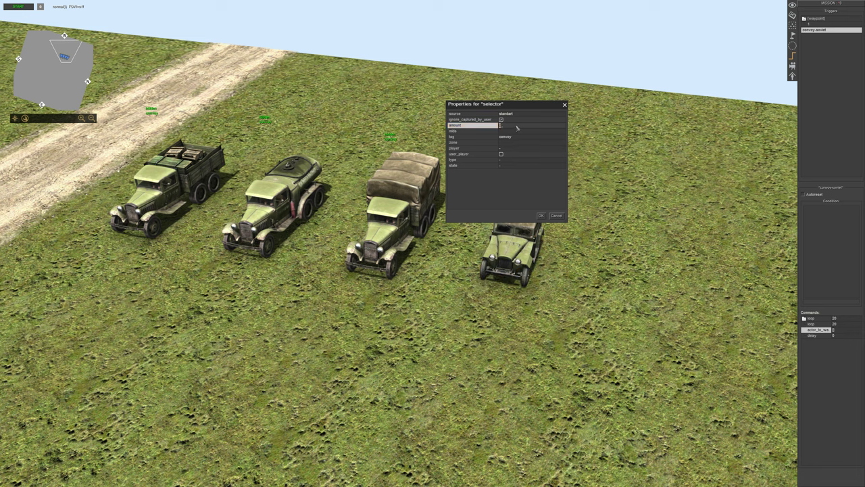
{"action": "left_click", "coordinate": [507, 189]}
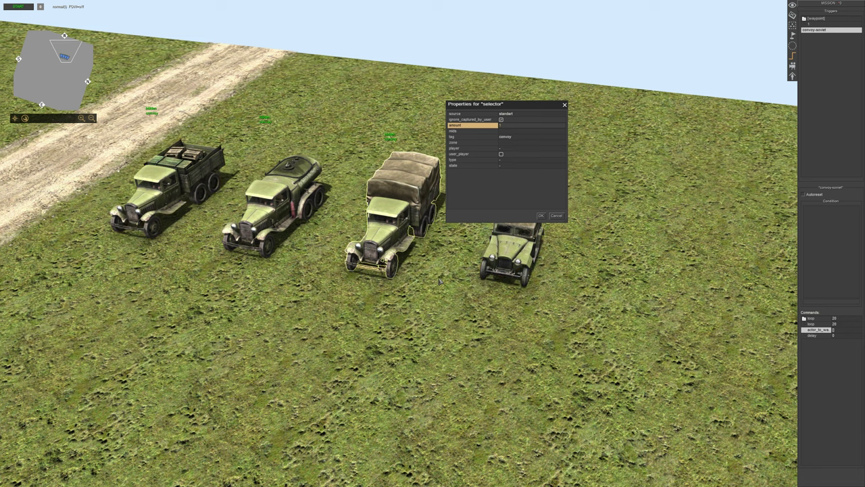
{"action": "left_click", "coordinate": [510, 137]}
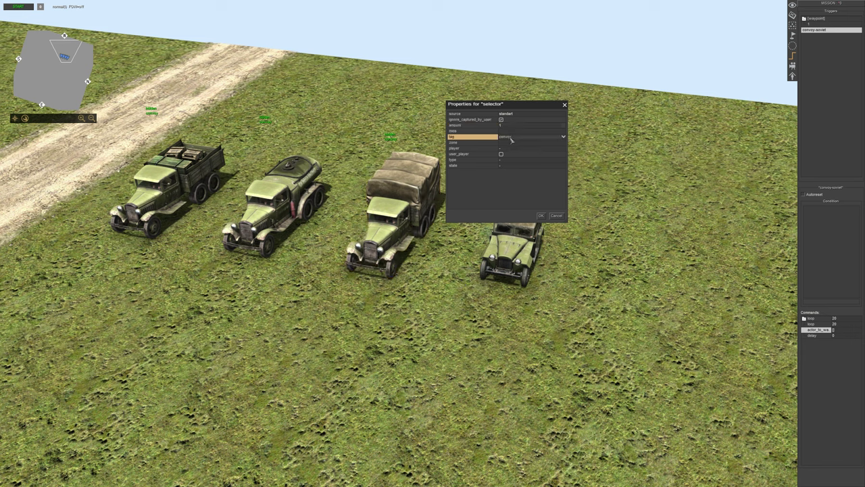
- Set waypoint 0, enable clone, and choose 'safe teleport & rotate' as the approach
{"action": "left_click", "coordinate": [541, 216]}
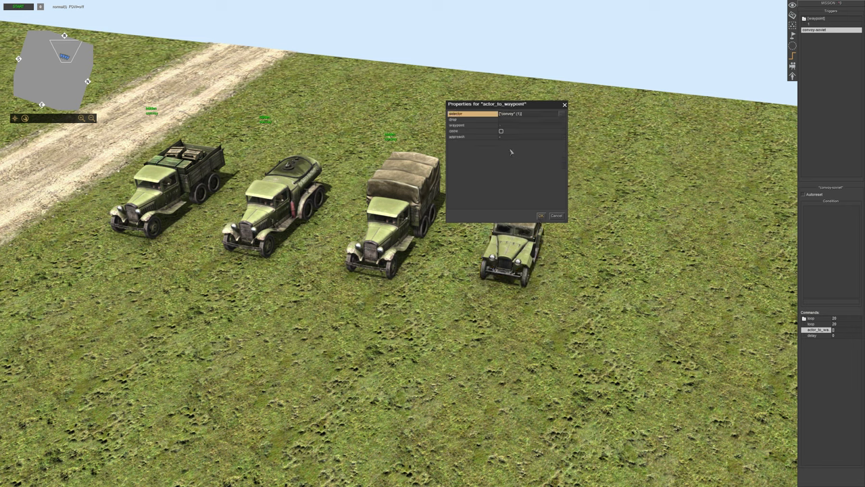
{"action": "left_click", "coordinate": [465, 126]}
{"action": "left_click", "coordinate": [511, 127]}
{"action": "left_click", "coordinate": [512, 170]}
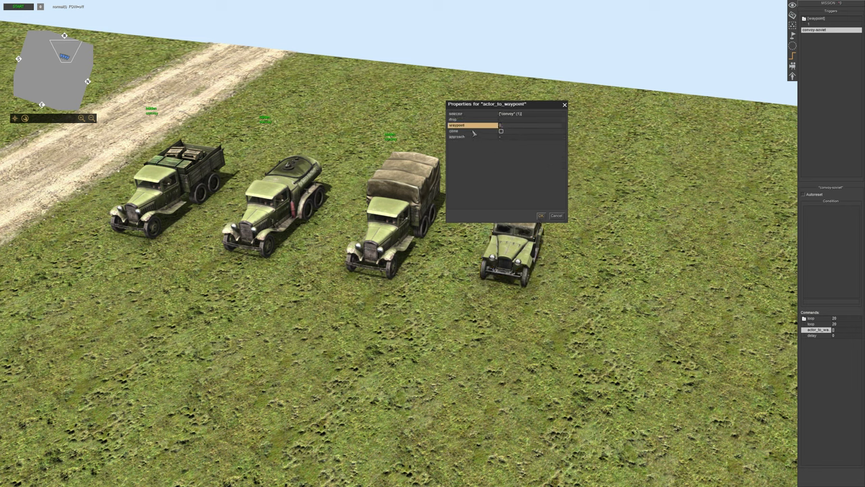
{"action": "left_click", "coordinate": [500, 131]}
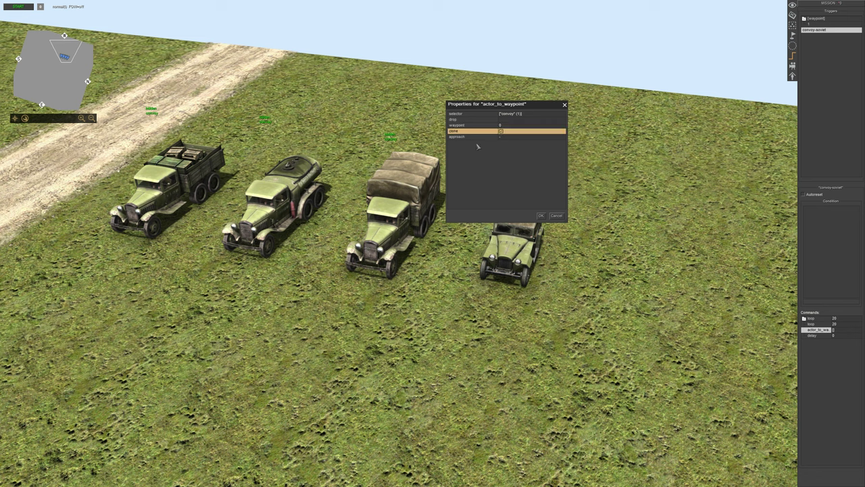
{"action": "left_click", "coordinate": [471, 138]}
{"action": "left_click", "coordinate": [514, 137]}
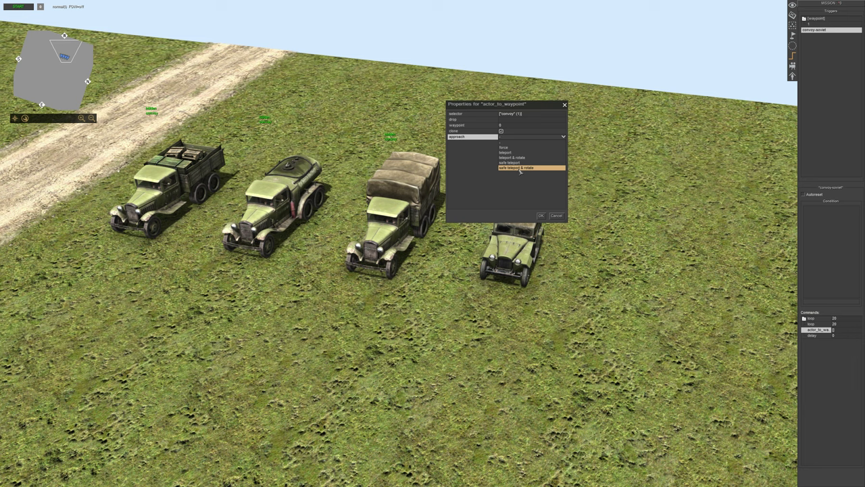
{"action": "left_click", "coordinate": [520, 168]}
{"action": "left_click", "coordinate": [541, 215]}
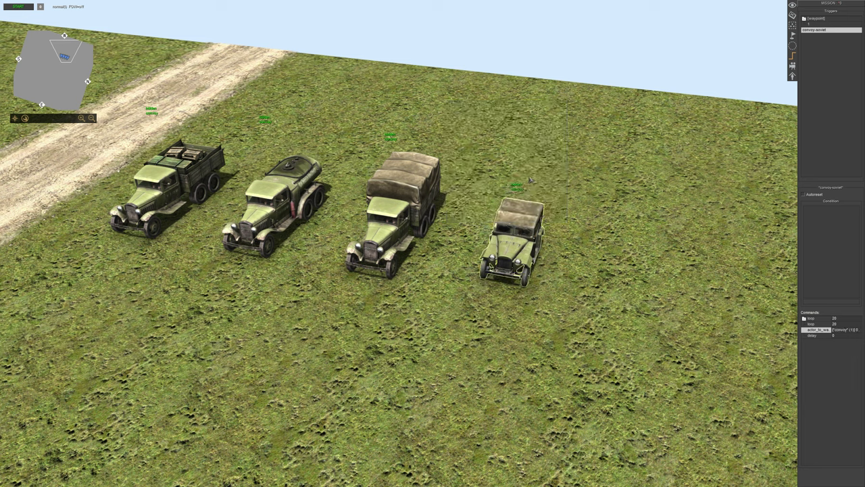
- Open the delay command's settings and enter a time of 5
{"action": "double_click", "coordinate": [815, 335]}
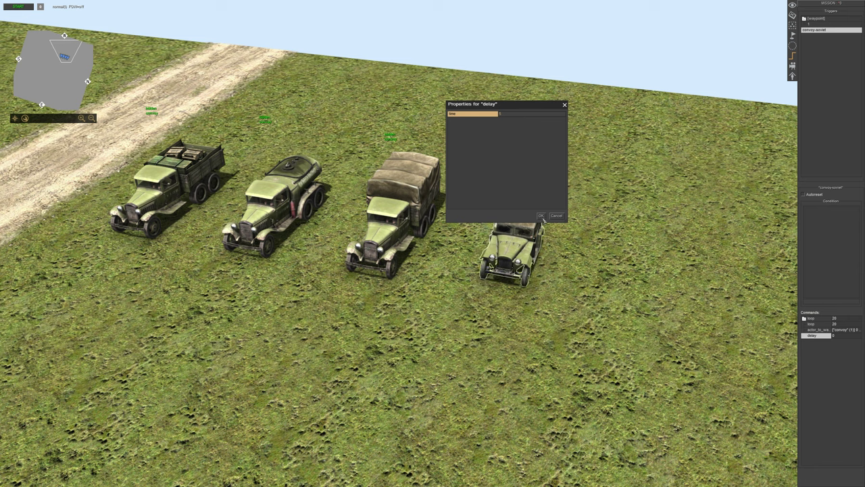
{"action": "left_click", "coordinate": [509, 114]}
{"action": "type", "text": "5"}
{"action": "left_click", "coordinate": [509, 115]}
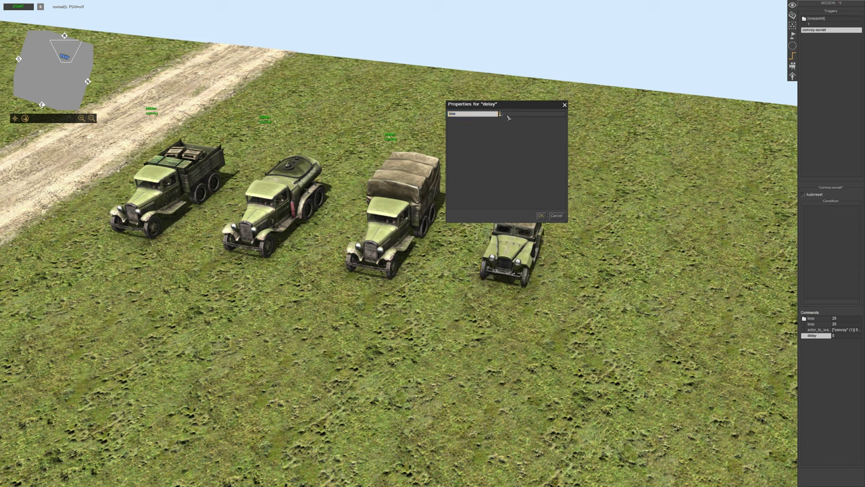
- Confirm the delay of 5 and save the mission
{"action": "left_click", "coordinate": [541, 217]}
{"action": "scroll", "coordinate": [545, 196], "scroll_direction": "down", "scroll_amount": 3}
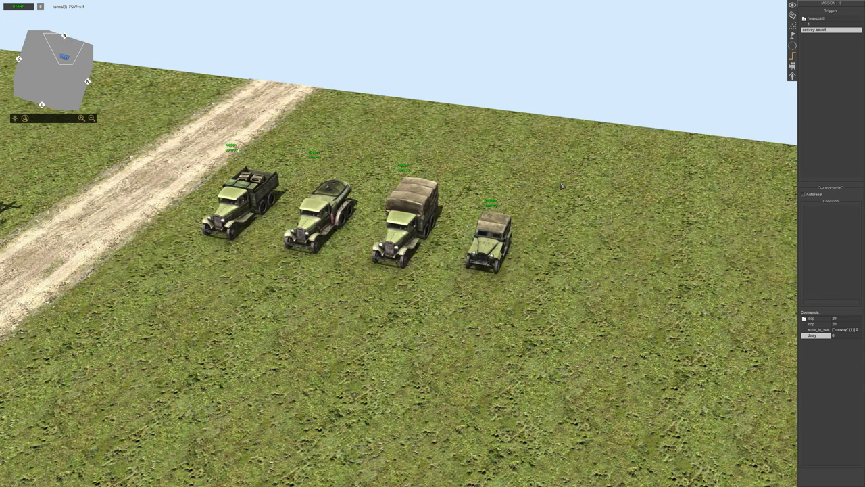
{"action": "middle_click_drag", "start_coordinate": [561, 186], "coordinate": [358, 225]}
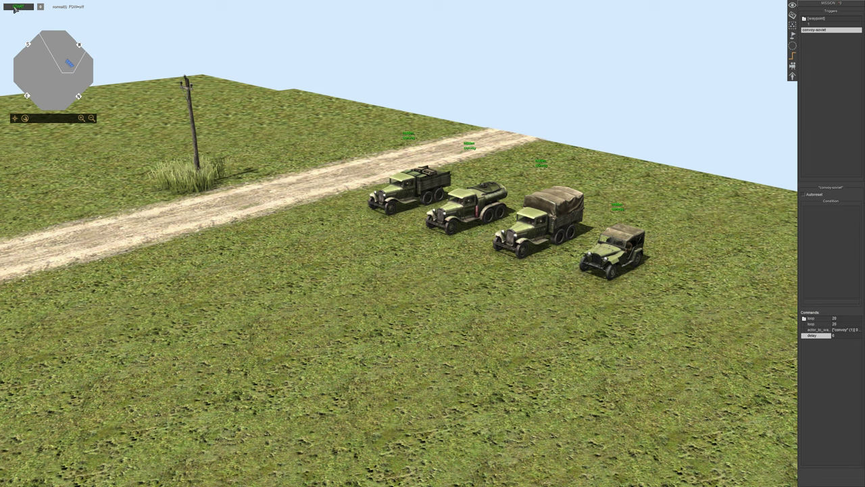
{"action": "key", "text": "Escape"}
{"action": "left_click", "coordinate": [432, 216]}
- Start the test run and follow the Soviet trucks driving along the road
{"action": "left_click", "coordinate": [20, 8]}
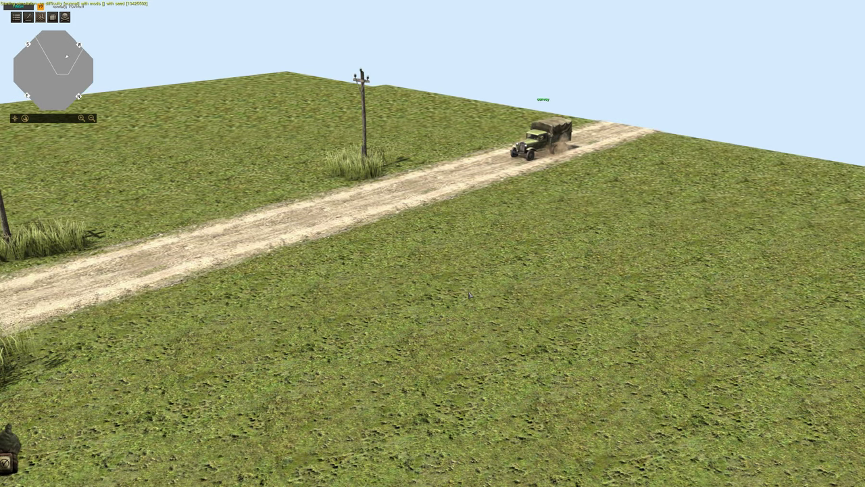
{"action": "key", "text": "Right"}
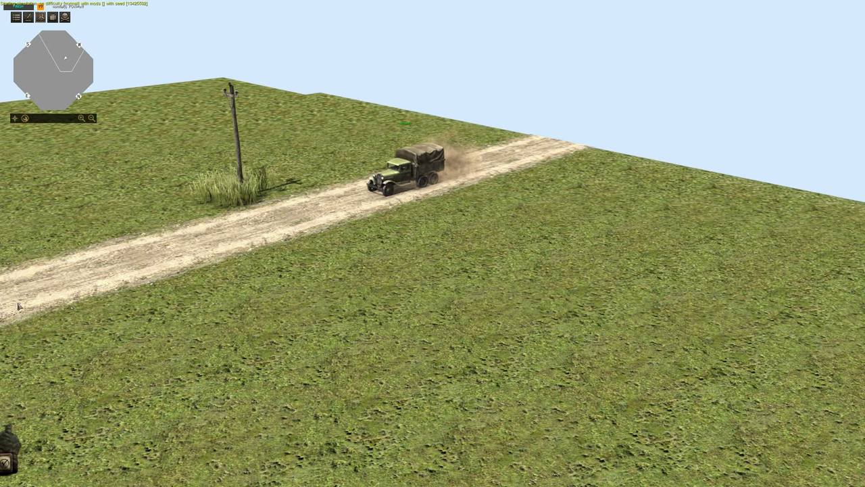
{"action": "middle_click_drag", "start_coordinate": [19, 306], "coordinate": [525, 171]}
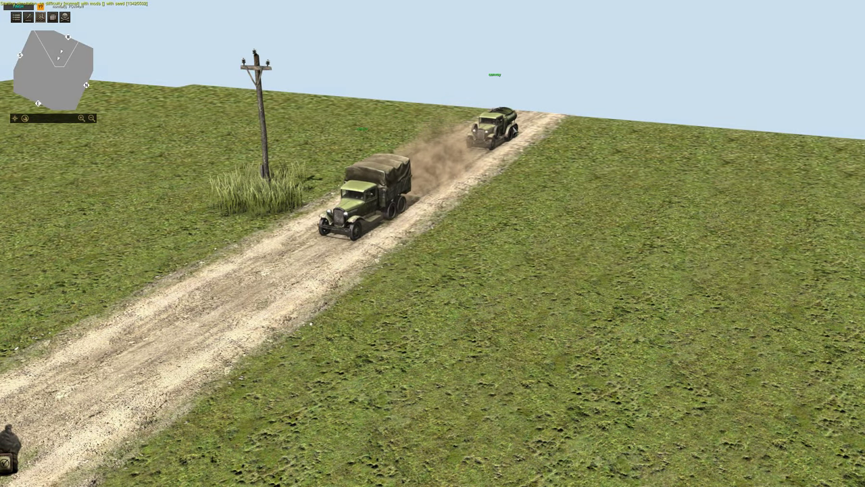
{"action": "key", "text": "Left"}
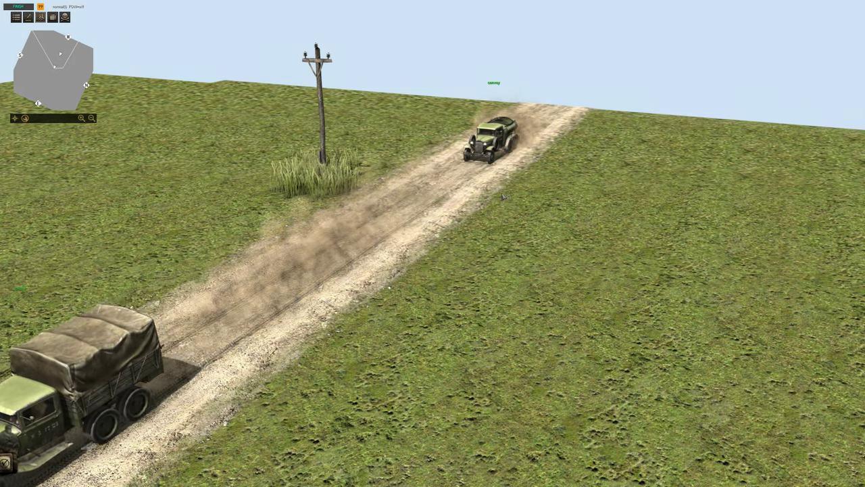
{"action": "mouse_move", "coordinate": [498, 197]}
{"action": "middle_mouse_down"}
{"action": "mouse_move", "coordinate": [449, 212]}
{"action": "mouse_move", "coordinate": [492, 200]}
{"action": "middle_mouse_up"}
{"action": "scroll", "coordinate": [449, 212], "scroll_direction": "up", "scroll_amount": 1}
{"action": "middle_click_drag", "start_coordinate": [561, 159], "coordinate": [514, 162]}
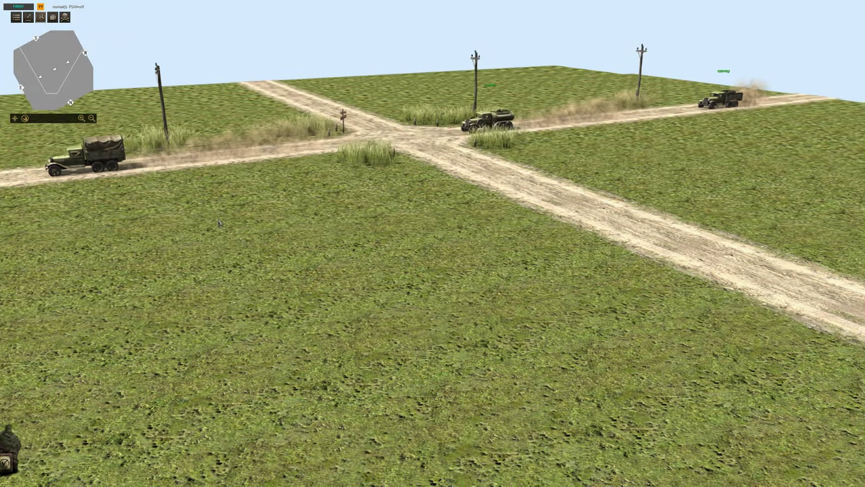
{"action": "mouse_move", "coordinate": [303, 220]}
{"action": "middle_mouse_down"}
{"action": "mouse_move", "coordinate": [290, 238]}
{"action": "mouse_move", "coordinate": [93, 31]}
{"action": "middle_mouse_up"}
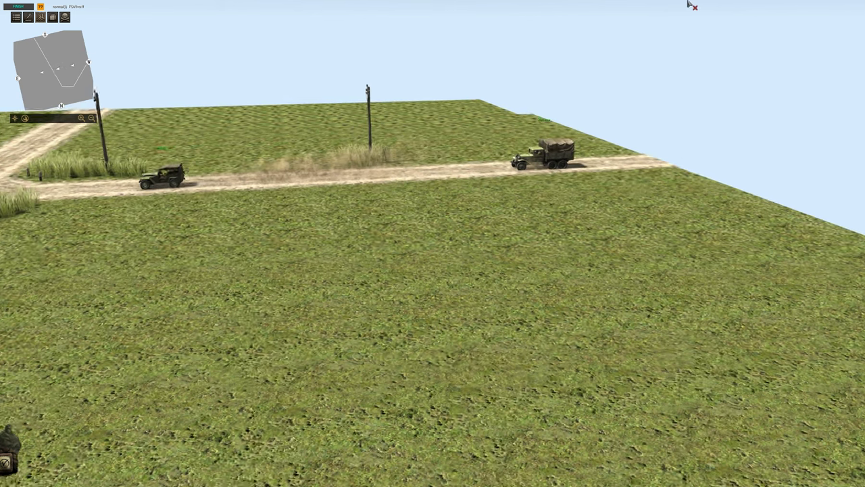
- Orbit and zoom around the crossroads to watch the tankers and covered truck drive past
{"action": "scroll", "coordinate": [635, 132], "scroll_direction": "up", "scroll_amount": 3}
{"action": "scroll", "coordinate": [594, 166], "scroll_direction": "up", "scroll_amount": 2}
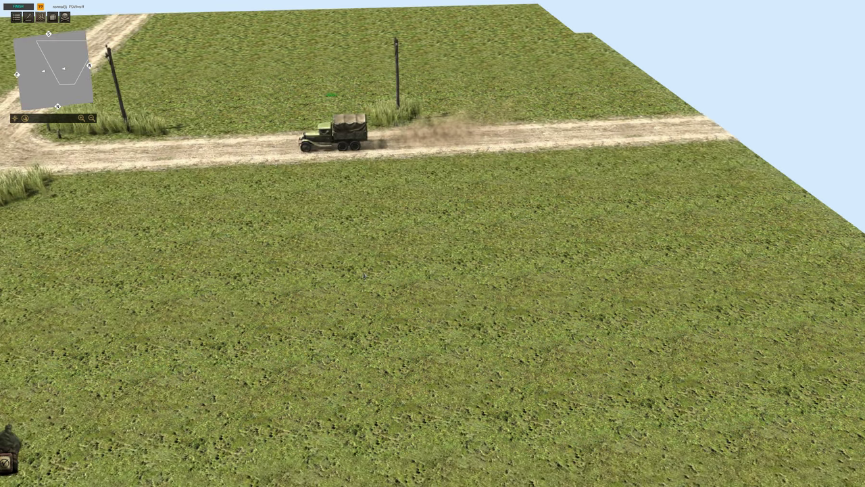
{"action": "mouse_move", "coordinate": [489, 183]}
{"action": "right_mouse_down"}
{"action": "mouse_move", "coordinate": [304, 229]}
{"action": "mouse_move", "coordinate": [350, 179]}
{"action": "right_mouse_up"}
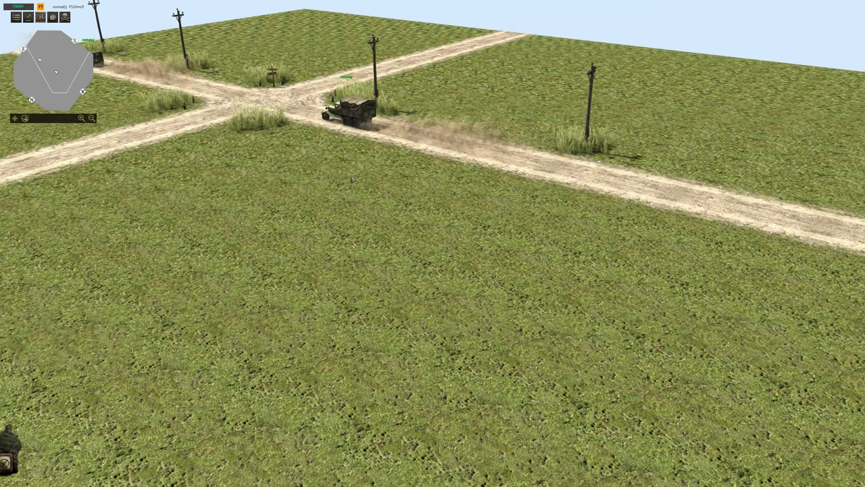
{"action": "scroll", "coordinate": [351, 179], "scroll_direction": "down", "scroll_amount": 3}
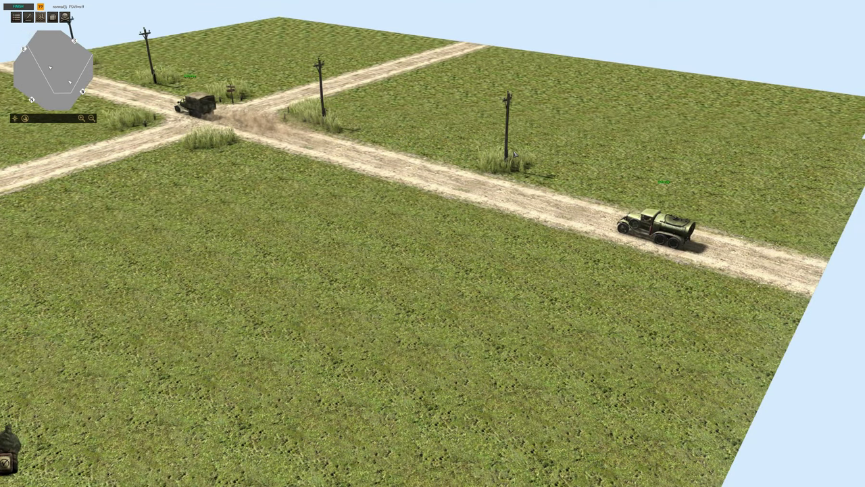
{"action": "middle_click_drag", "start_coordinate": [513, 154], "coordinate": [418, 178]}
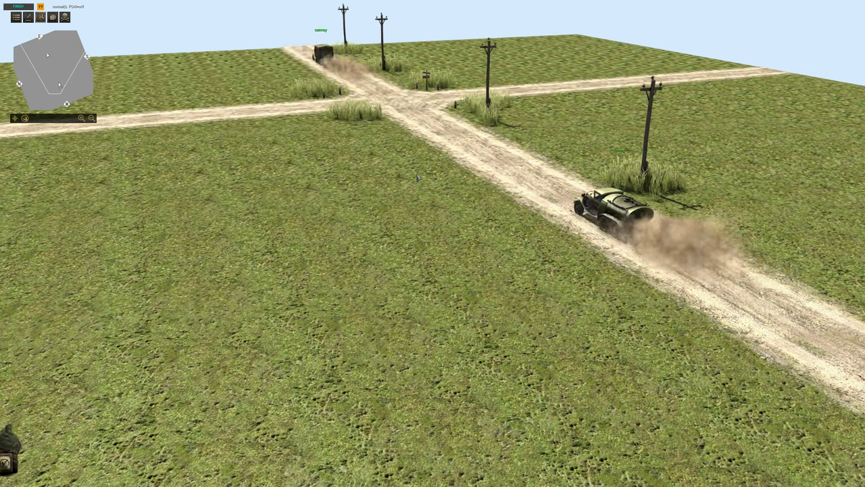
{"action": "scroll", "coordinate": [417, 178], "scroll_direction": "down", "scroll_amount": 3}
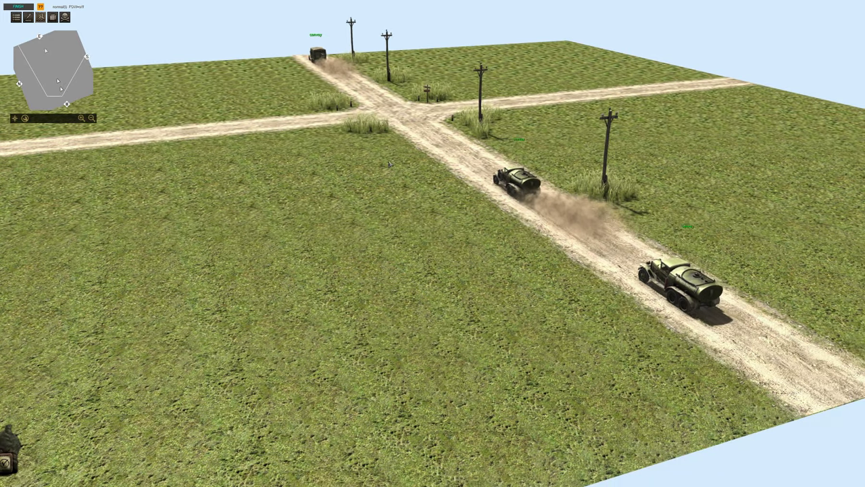
{"action": "middle_click_drag", "start_coordinate": [418, 178], "coordinate": [378, 177]}
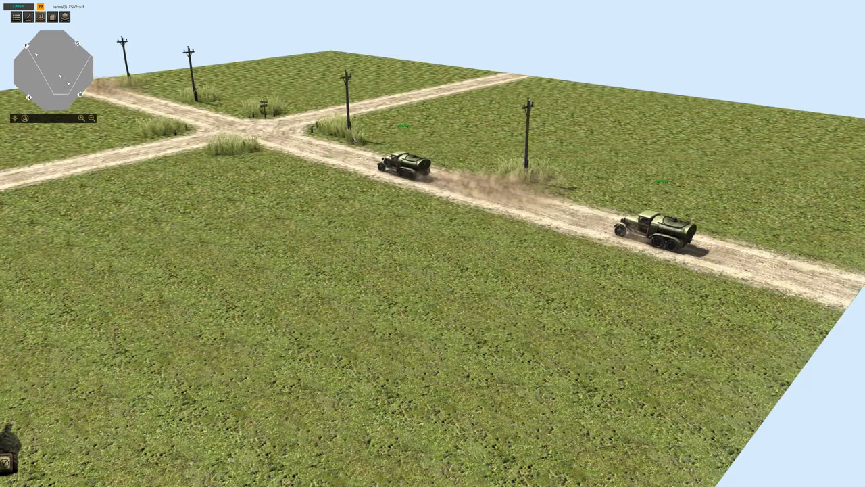
{"action": "scroll", "coordinate": [292, 207], "scroll_direction": "up", "scroll_amount": 2}
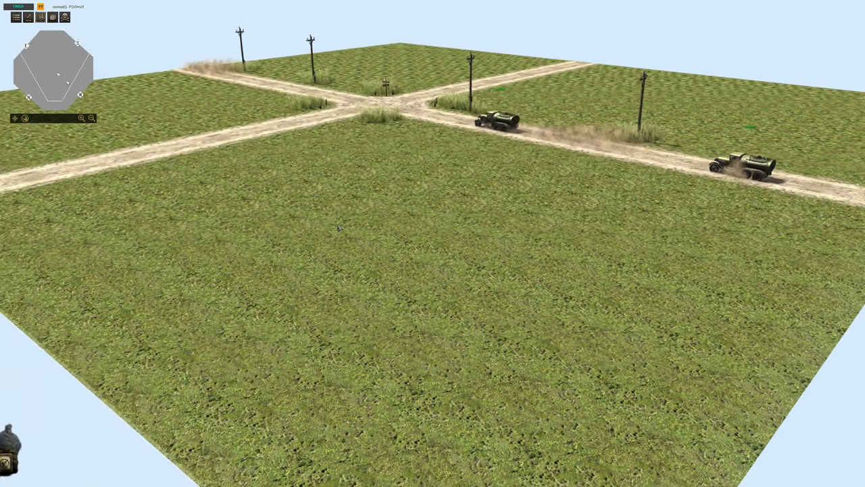
{"action": "scroll", "coordinate": [292, 206], "scroll_direction": "up", "scroll_amount": 2}
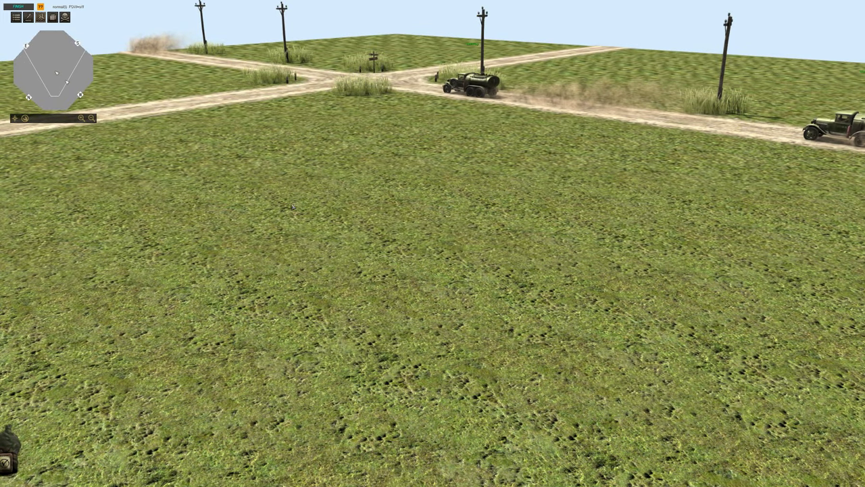
{"action": "mouse_move", "coordinate": [292, 206]}
{"action": "middle_mouse_down"}
{"action": "mouse_move", "coordinate": [396, 102]}
{"action": "mouse_move", "coordinate": [238, 123]}
{"action": "middle_mouse_up"}
{"action": "scroll", "coordinate": [395, 102], "scroll_direction": "down", "scroll_amount": 2}
{"action": "scroll", "coordinate": [395, 101], "scroll_direction": "up", "scroll_amount": 2}
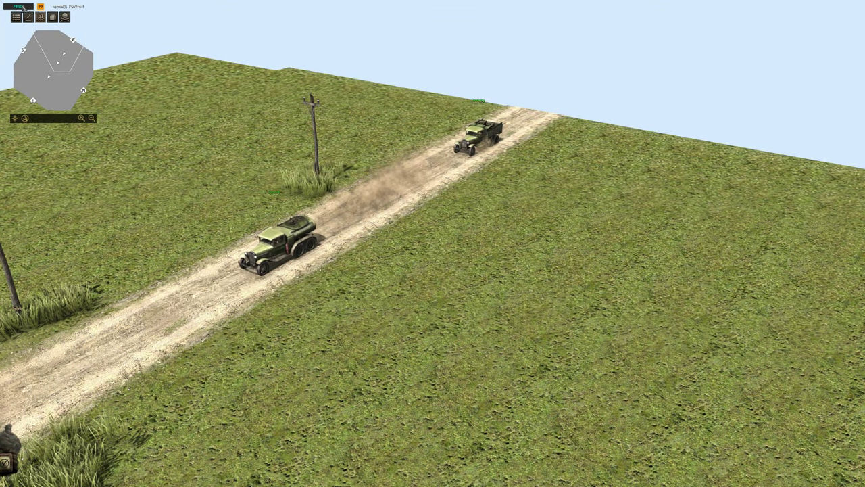
- End the test, set the delay to 4, save the mission, and restart the test
{"action": "key", "text": "F5"}
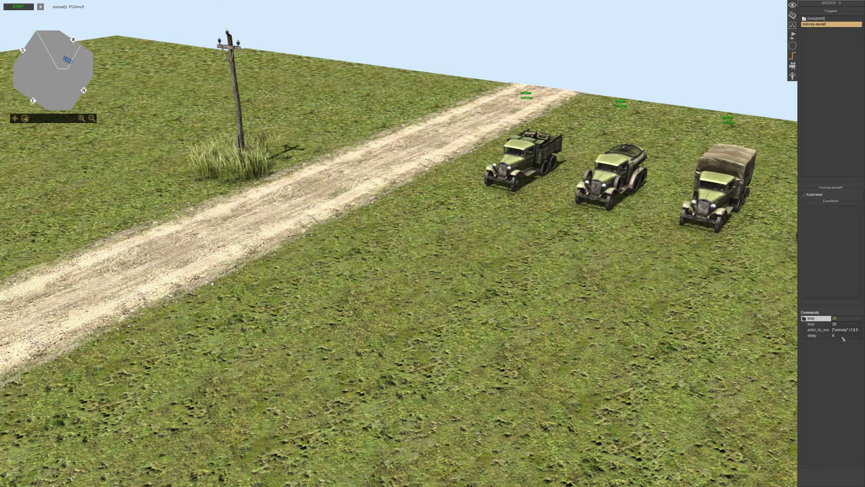
{"action": "double_click", "coordinate": [815, 335]}
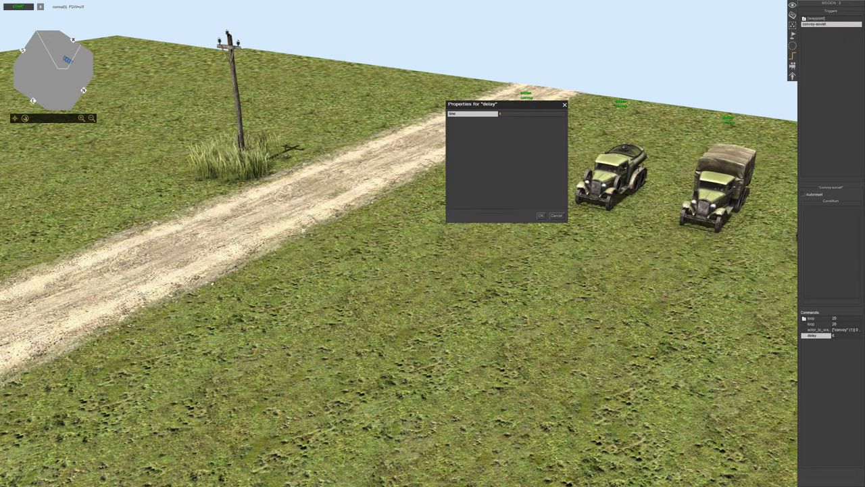
{"action": "key", "text": "Return"}
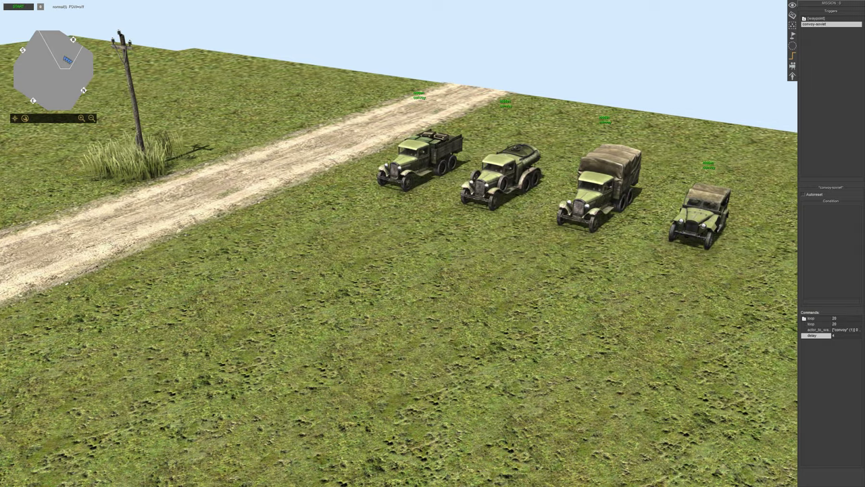
{"action": "key", "text": "Escape"}
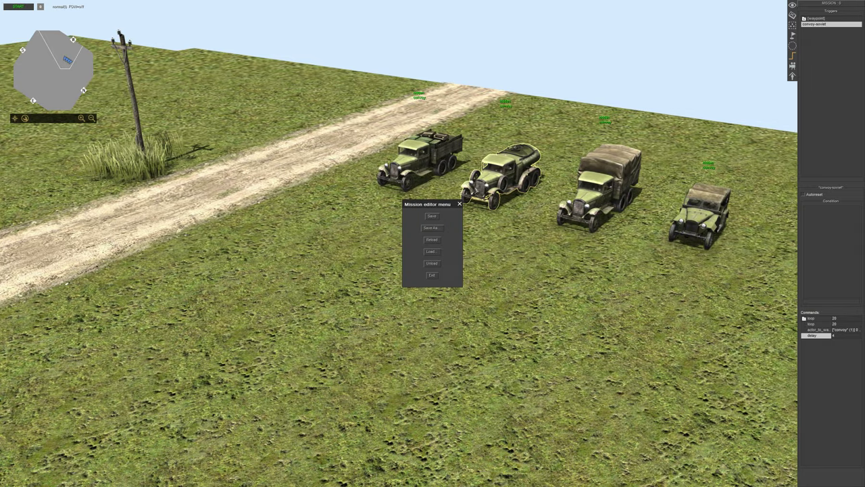
{"action": "left_click", "coordinate": [435, 216]}
{"action": "left_click", "coordinate": [20, 9]}
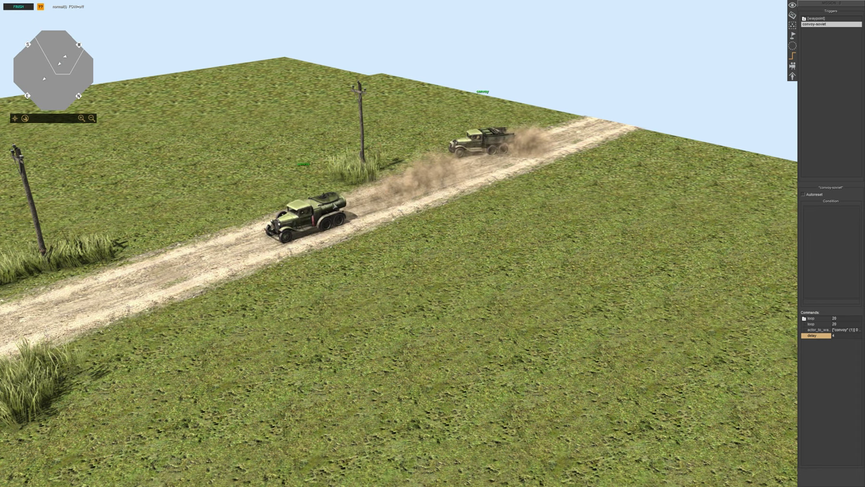
- Stop the test, save the mission, and raise the delay command's time to 5
{"action": "key", "text": "Escape"}
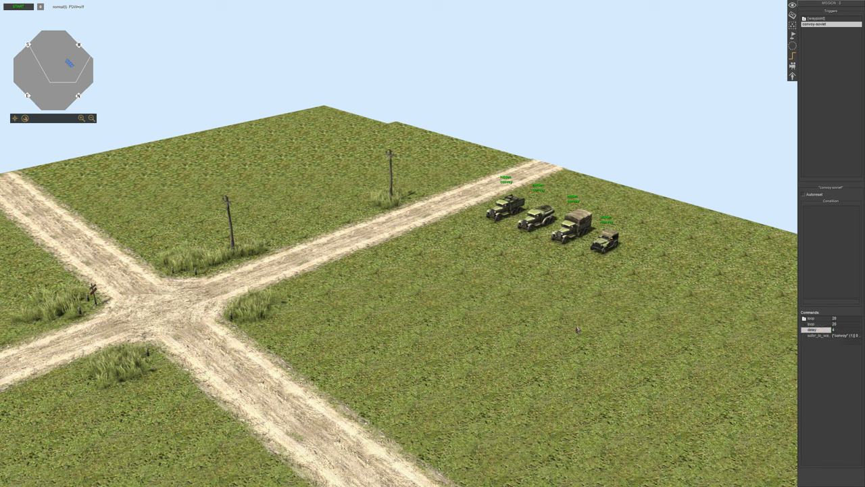
{"action": "key", "text": "Escape"}
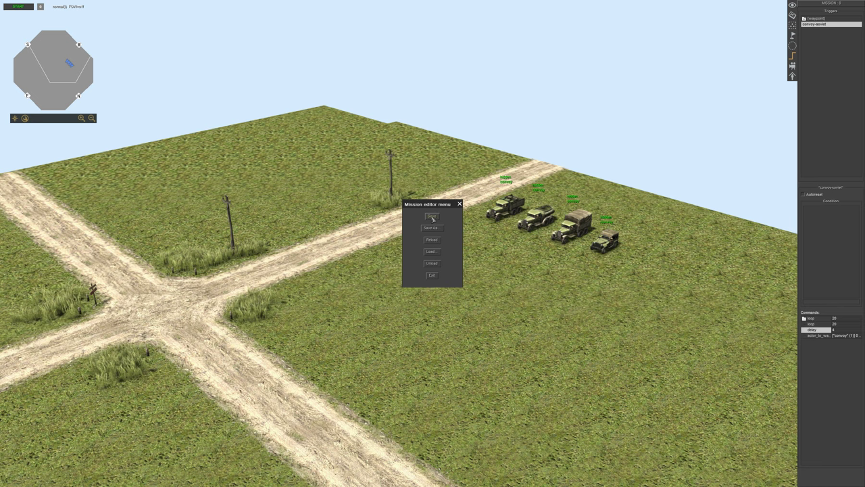
{"action": "left_click", "coordinate": [433, 218]}
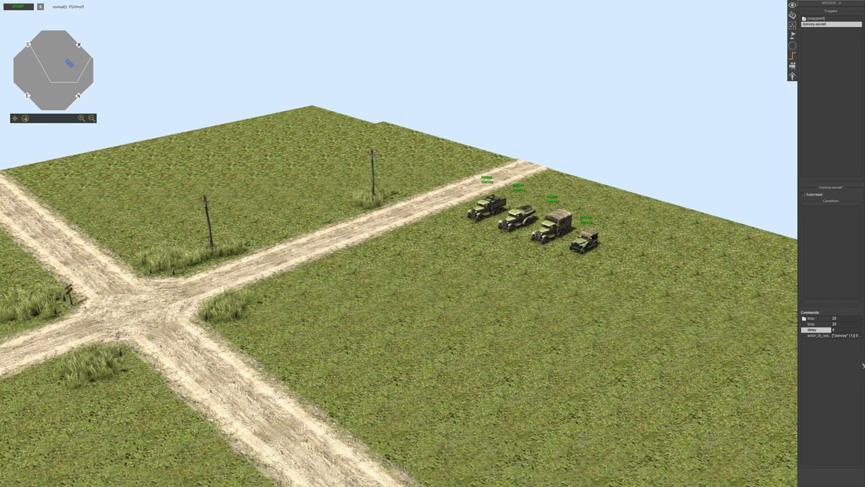
{"action": "double_click", "coordinate": [828, 331]}
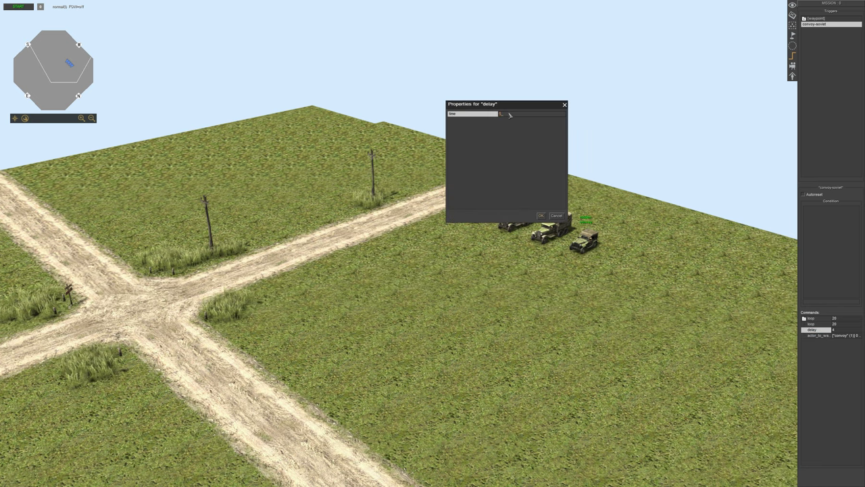
{"action": "key", "text": "Return"}
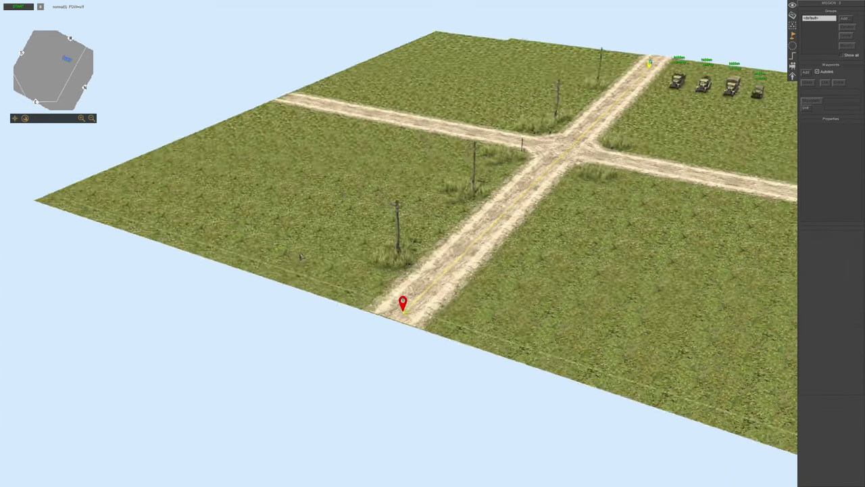
- Remove the delete command from the crossroads waypoint
{"action": "left_click_drag", "start_coordinate": [383, 261], "coordinate": [517, 371]}
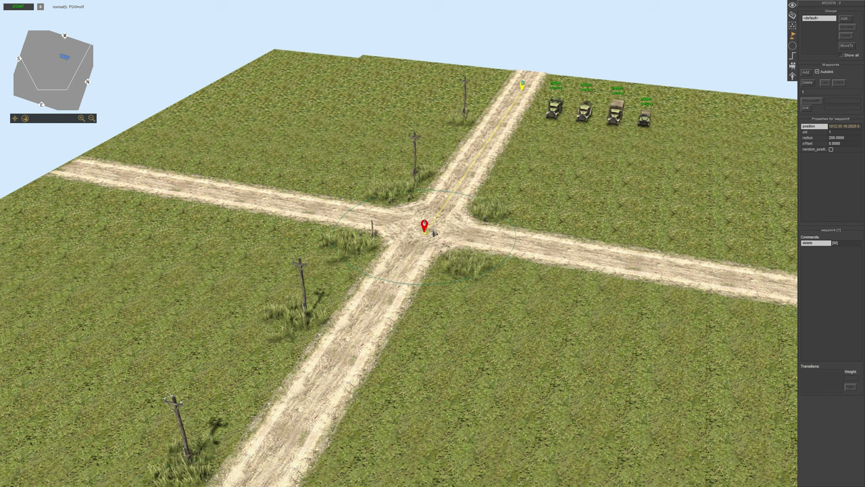
{"action": "middle_click_drag", "start_coordinate": [441, 226], "coordinate": [804, 245]}
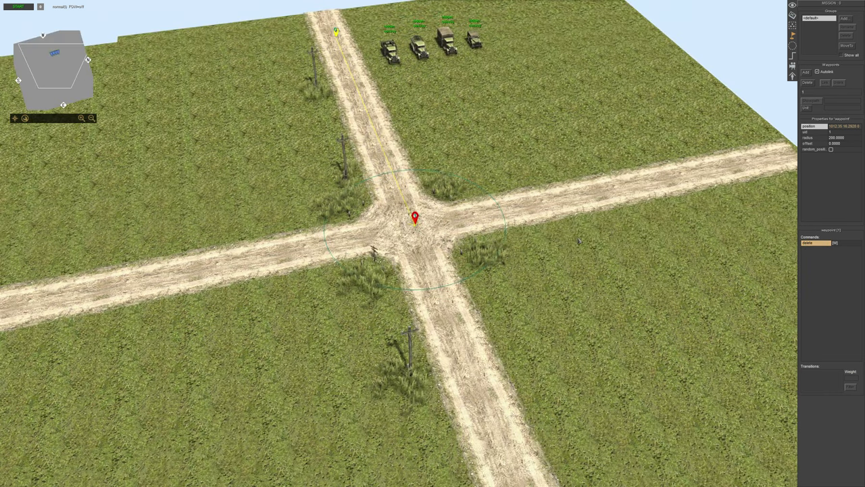
{"action": "key", "text": "Delete"}
{"action": "key", "text": "Return"}
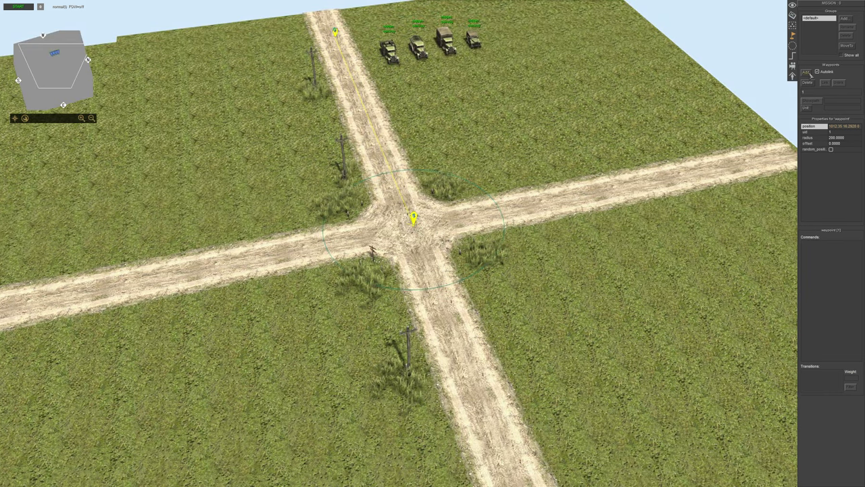
{"action": "middle_click_drag", "start_coordinate": [565, 175], "coordinate": [515, 169]}
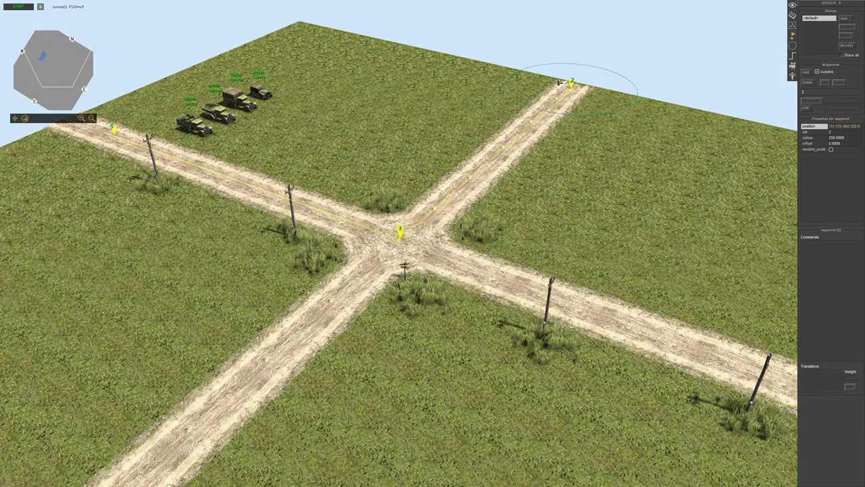
{"action": "middle_click_drag", "start_coordinate": [400, 206], "coordinate": [362, 219]}
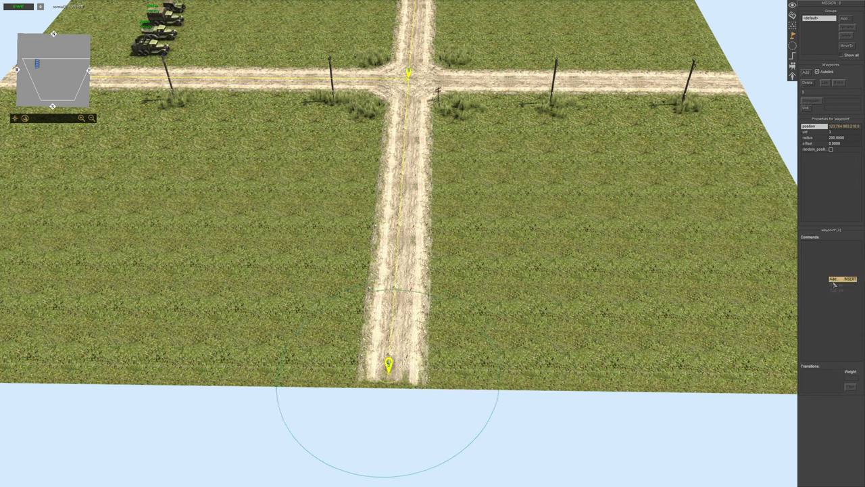
- Add a delete command to the south and north road-end waypoints
{"action": "left_click", "coordinate": [841, 280]}
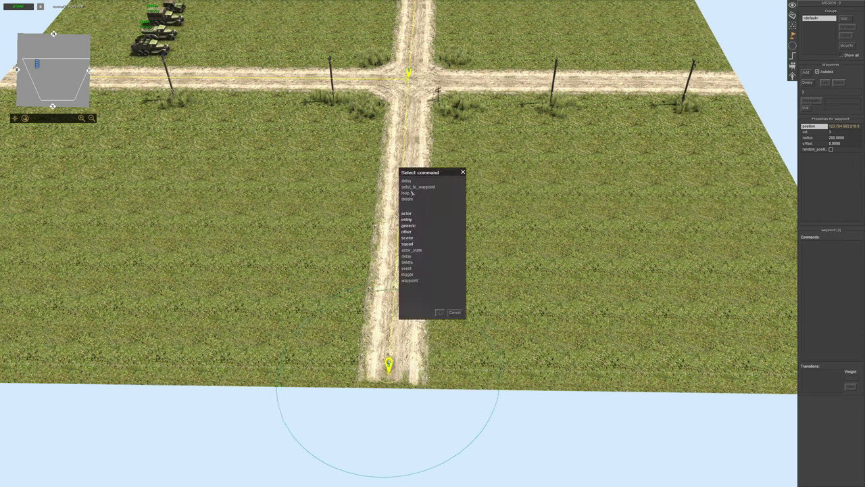
{"action": "double_click", "coordinate": [412, 199]}
{"action": "key", "text": "Return"}
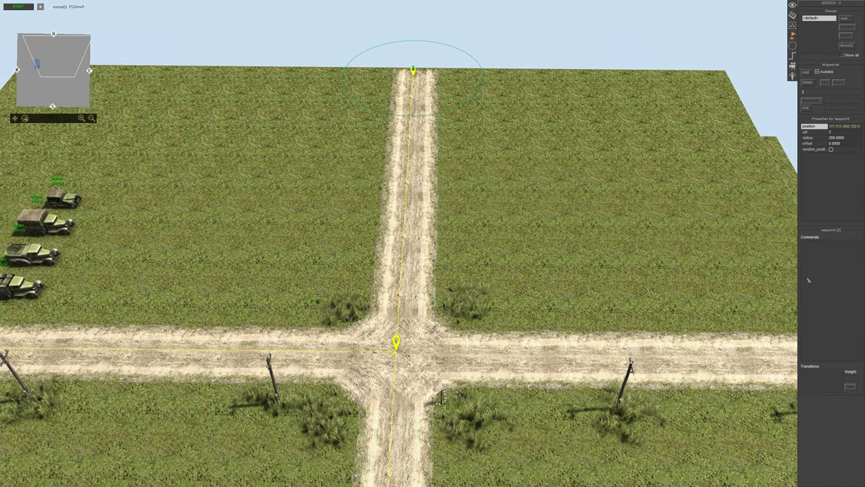
{"action": "left_click", "coordinate": [840, 272]}
{"action": "double_click", "coordinate": [414, 181]}
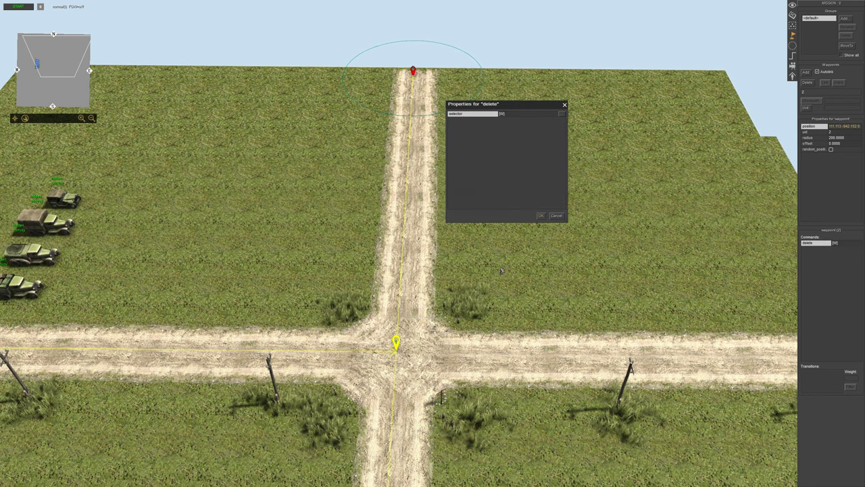
{"action": "key", "text": "Return"}
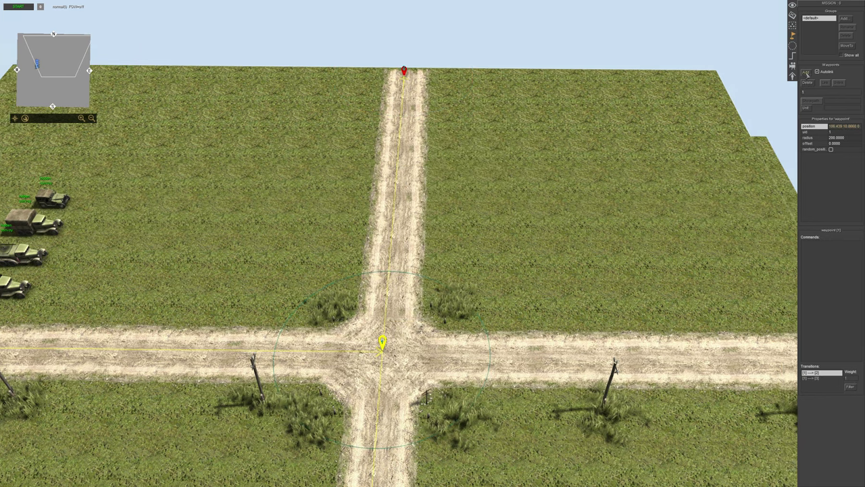
- Add a delete command to the east road-end waypoint
{"action": "key", "text": "Right"}
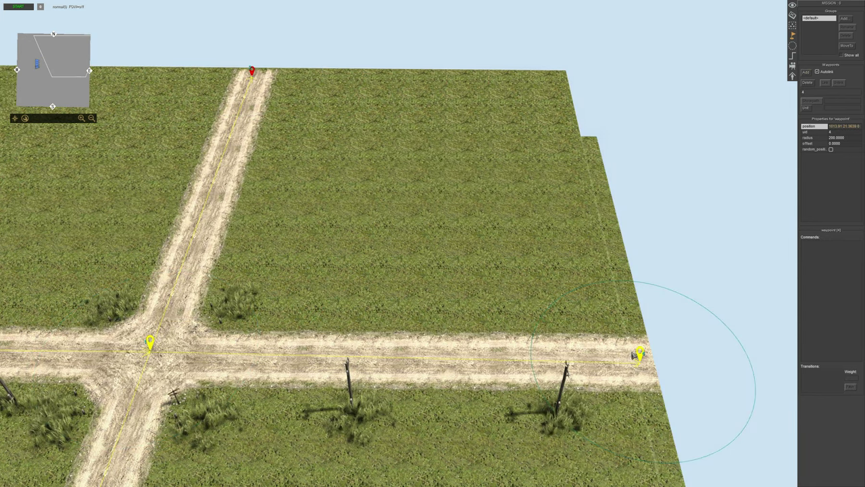
{"action": "left_click", "coordinate": [828, 268]}
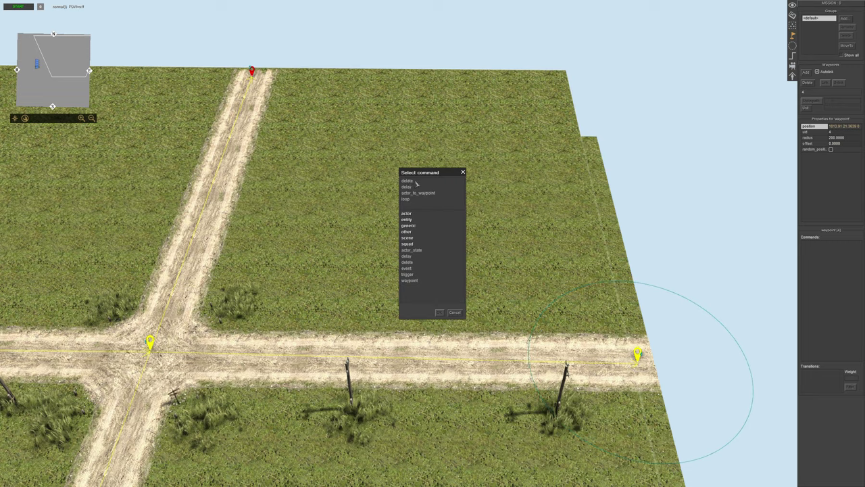
{"action": "double_click", "coordinate": [413, 184]}
{"action": "key", "text": "Return"}
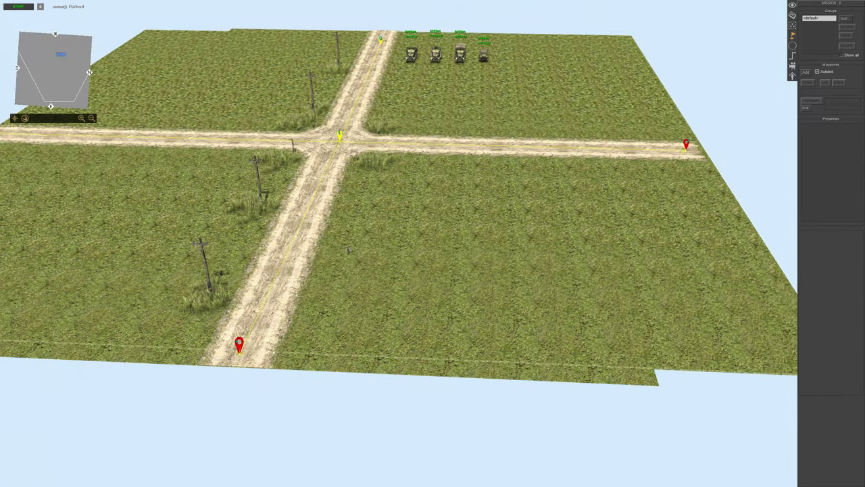
{"action": "scroll", "coordinate": [439, 170], "scroll_direction": "up", "scroll_amount": 5}
{"action": "scroll", "coordinate": [439, 170], "scroll_direction": "down", "scroll_amount": 10}
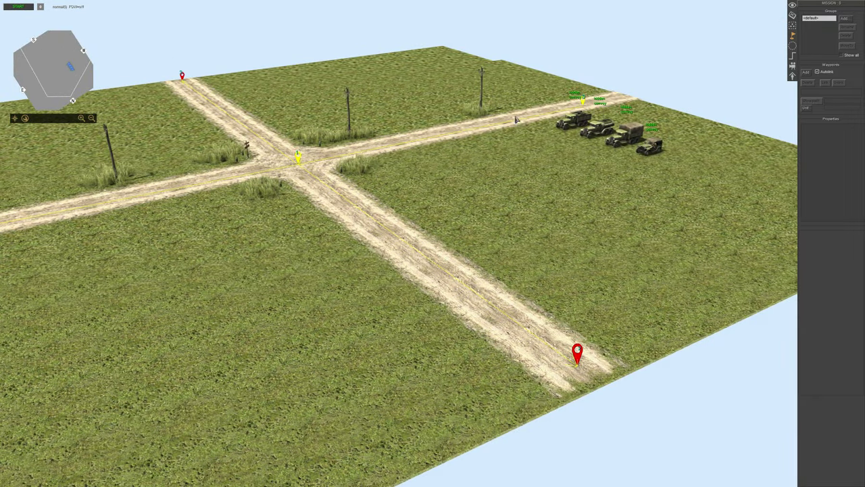
{"action": "middle_click_drag", "start_coordinate": [367, 190], "coordinate": [347, 205]}
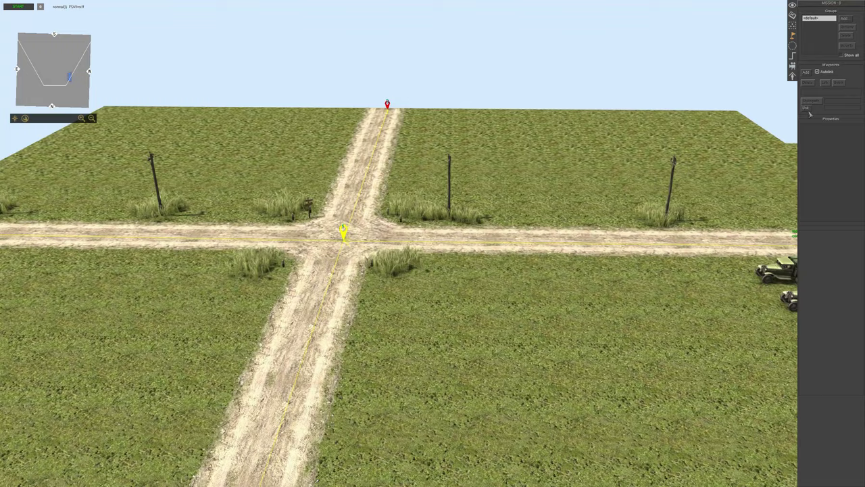
{"action": "middle_click_drag", "start_coordinate": [95, 166], "coordinate": [497, 230]}
{"action": "scroll", "coordinate": [498, 230], "scroll_direction": "up", "scroll_amount": 5}
{"action": "scroll", "coordinate": [498, 229], "scroll_direction": "up", "scroll_amount": 3}
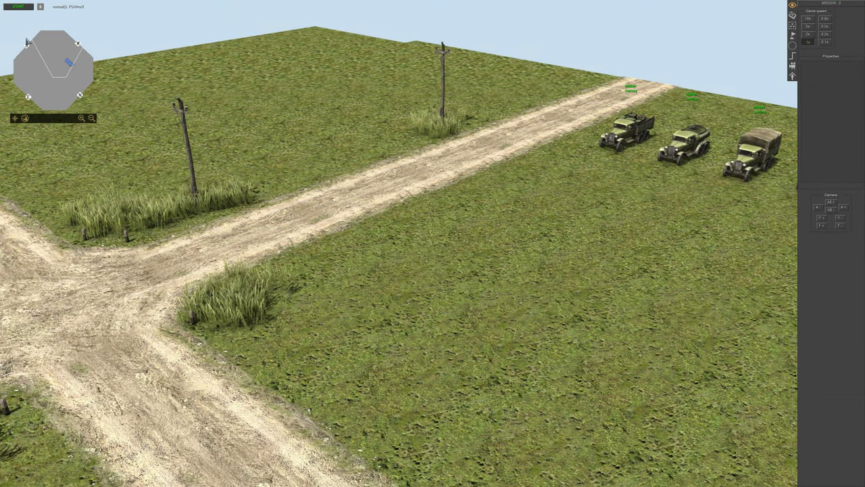
- Start the mission and pan along the road toward the crossroads
{"action": "left_click", "coordinate": [19, 7]}
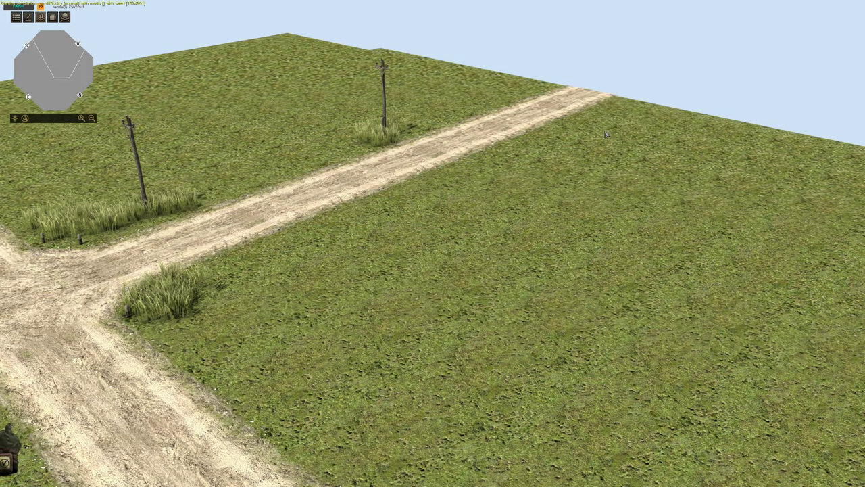
{"action": "key", "text": "d"}
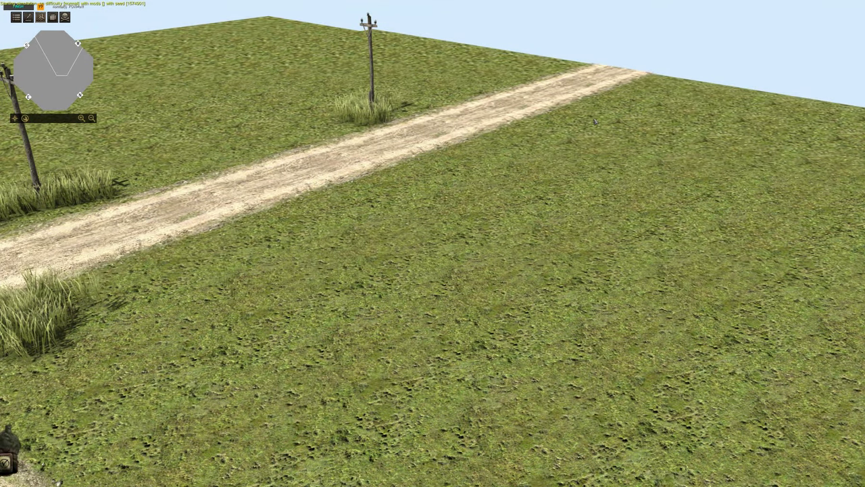
{"action": "key", "text": "d"}
{"action": "scroll", "coordinate": [572, 166], "scroll_direction": "down", "scroll_amount": 2}
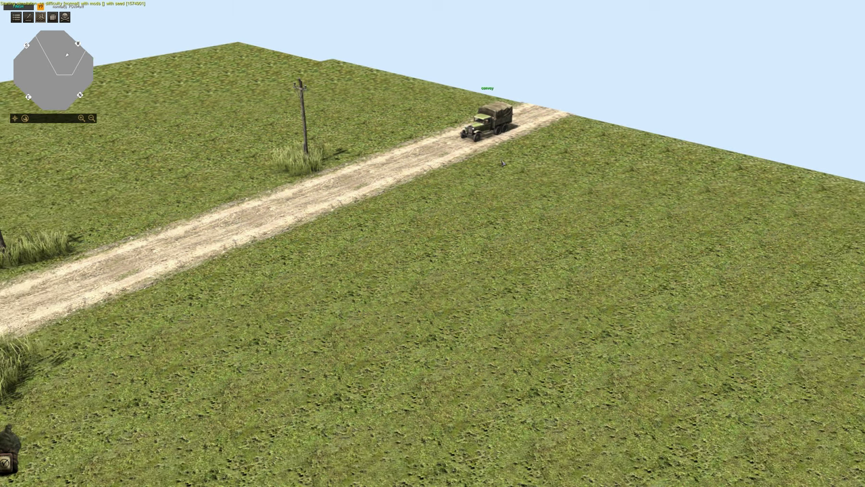
{"action": "middle_click_drag", "start_coordinate": [530, 160], "coordinate": [661, 150]}
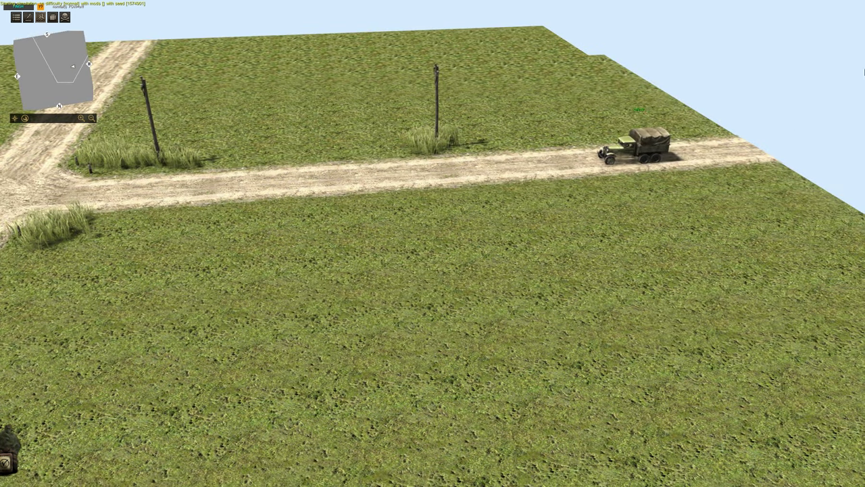
{"action": "scroll", "coordinate": [661, 150], "scroll_direction": "up", "scroll_amount": 2}
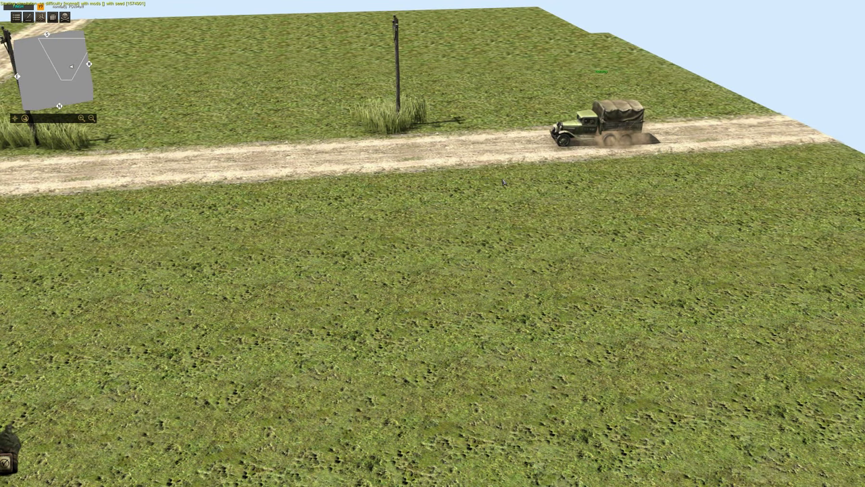
{"action": "scroll", "coordinate": [504, 181], "scroll_direction": "down", "scroll_amount": 2}
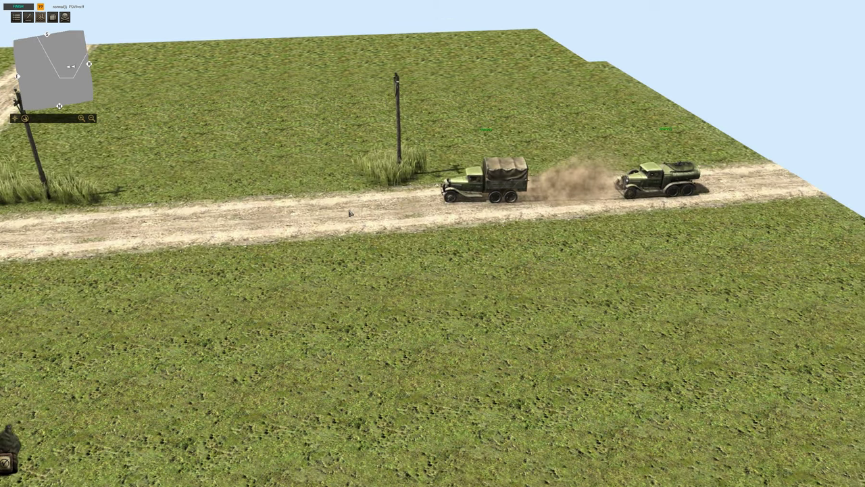
{"action": "middle_click_drag", "start_coordinate": [496, 189], "coordinate": [352, 193]}
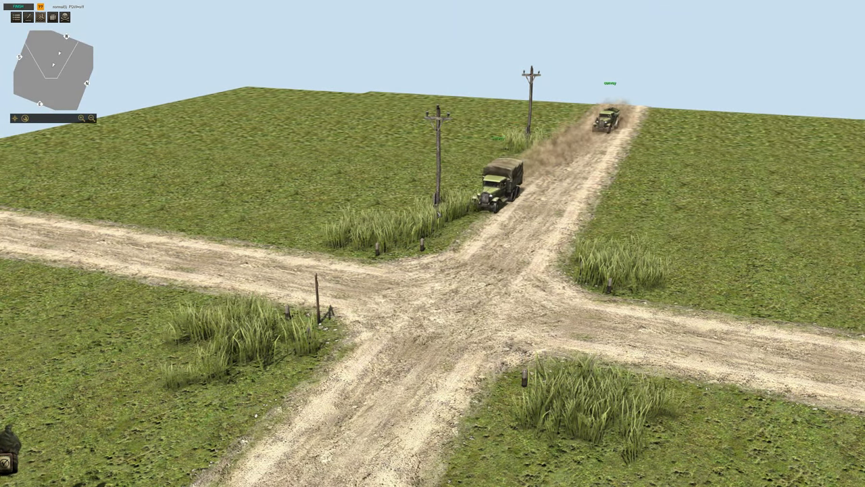
{"action": "mouse_move", "coordinate": [447, 212]}
{"action": "middle_mouse_down"}
{"action": "mouse_move", "coordinate": [317, 255]}
{"action": "mouse_move", "coordinate": [351, 264]}
{"action": "middle_mouse_up"}
- Orbit and zoom around the crossroads to follow the jeep through it
{"action": "scroll", "coordinate": [318, 254], "scroll_direction": "up", "scroll_amount": 1}
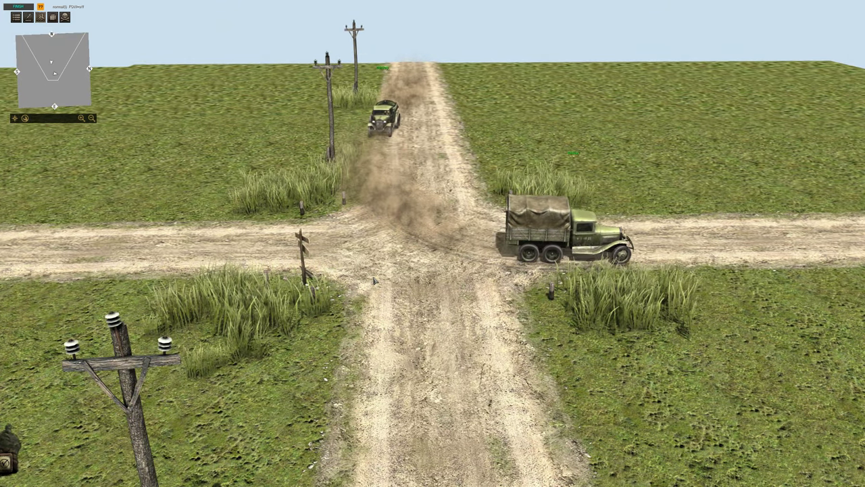
{"action": "scroll", "coordinate": [374, 271], "scroll_direction": "up", "scroll_amount": 1}
{"action": "scroll", "coordinate": [373, 270], "scroll_direction": "up", "scroll_amount": 1}
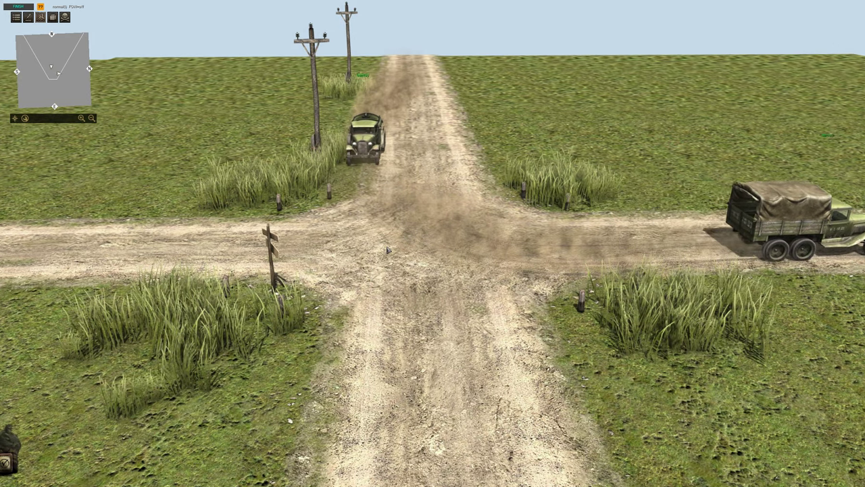
{"action": "scroll", "coordinate": [376, 265], "scroll_direction": "down", "scroll_amount": 1}
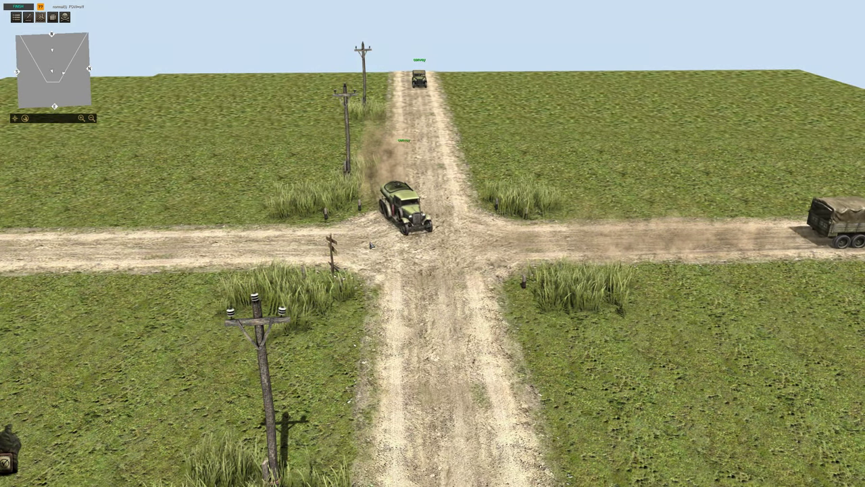
{"action": "mouse_move", "coordinate": [378, 210]}
{"action": "middle_mouse_down"}
{"action": "mouse_move", "coordinate": [438, 208]}
{"action": "mouse_move", "coordinate": [380, 225]}
{"action": "middle_mouse_up"}
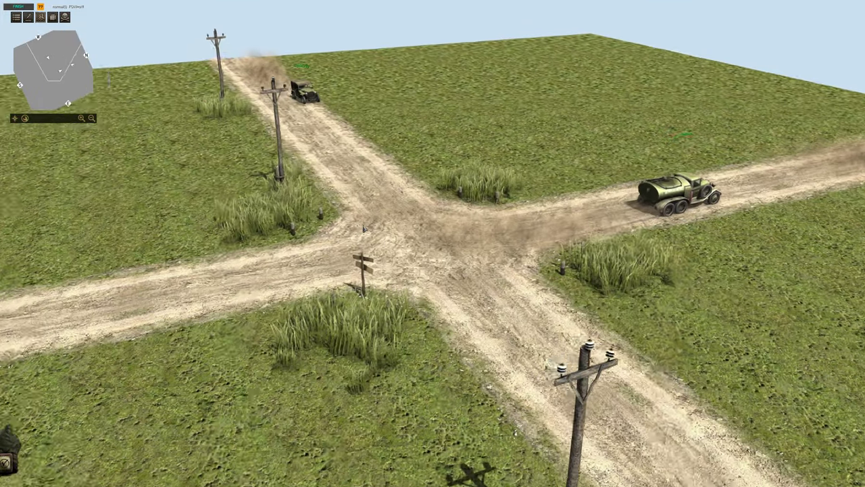
{"action": "scroll", "coordinate": [379, 225], "scroll_direction": "up", "scroll_amount": 2}
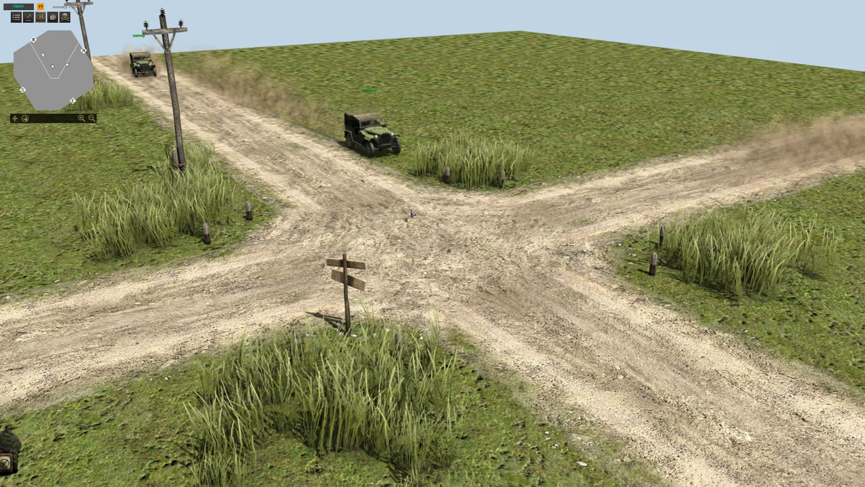
{"action": "scroll", "coordinate": [412, 213], "scroll_direction": "down", "scroll_amount": 2}
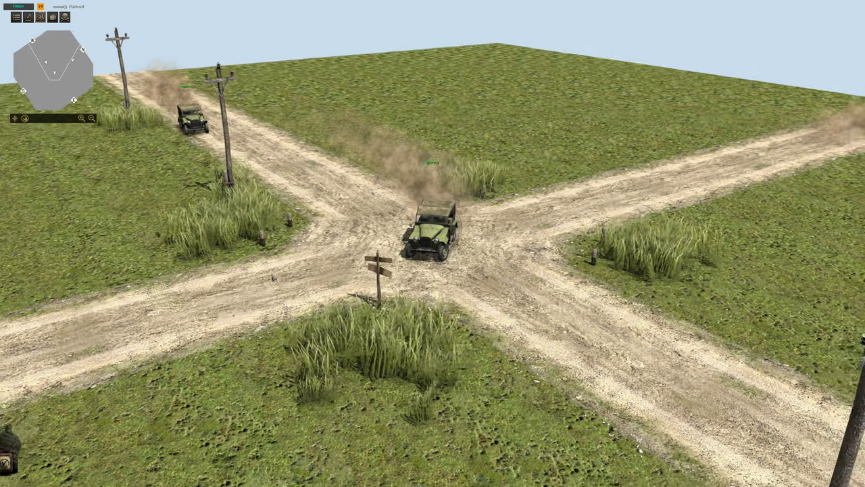
{"action": "middle_click_drag", "start_coordinate": [234, 295], "coordinate": [516, 258]}
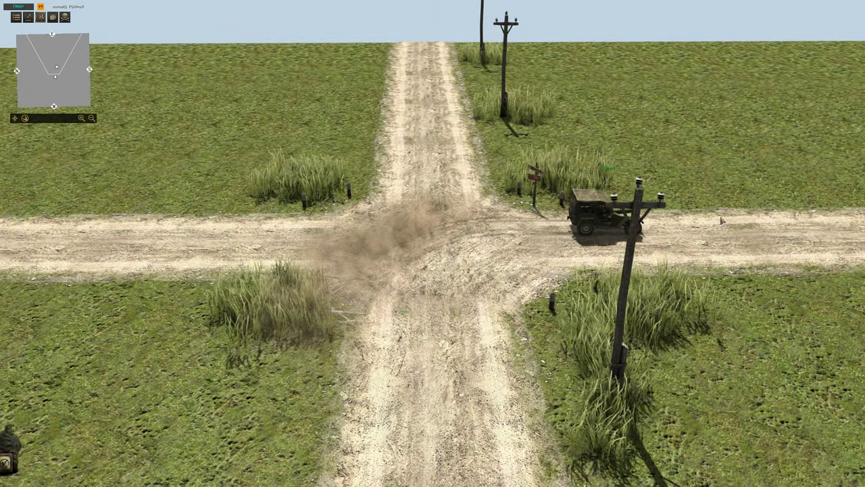
{"action": "scroll", "coordinate": [722, 221], "scroll_direction": "down", "scroll_amount": 2}
{"action": "scroll", "coordinate": [440, 132], "scroll_direction": "up", "scroll_amount": 1}
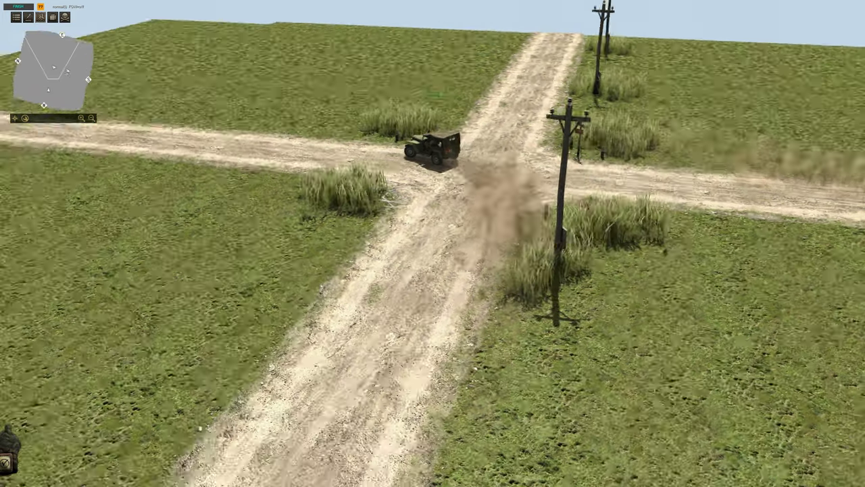
{"action": "mouse_move", "coordinate": [730, 382]}
{"action": "middle_mouse_down"}
{"action": "mouse_move", "coordinate": [376, 135]}
{"action": "mouse_move", "coordinate": [459, 179]}
{"action": "mouse_move", "coordinate": [369, 98]}
{"action": "mouse_move", "coordinate": [397, 100]}
{"action": "middle_mouse_up"}
{"action": "scroll", "coordinate": [396, 100], "scroll_direction": "down", "scroll_amount": 5}
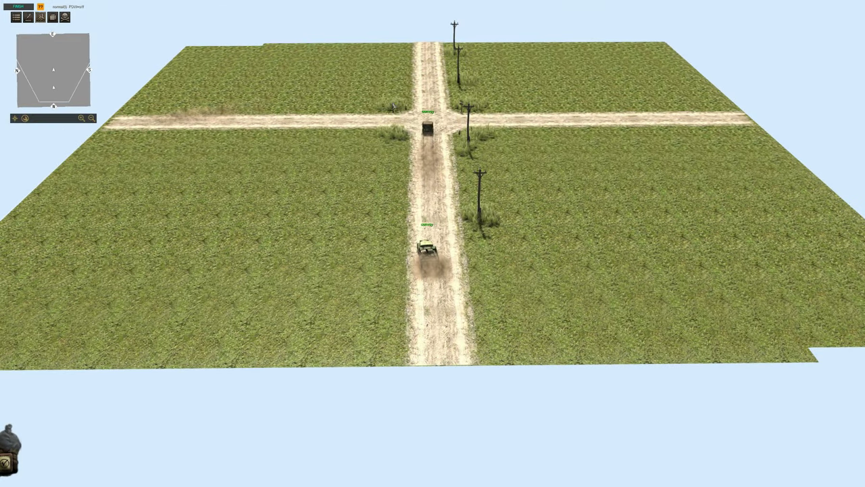
{"action": "scroll", "coordinate": [395, 100], "scroll_direction": "up", "scroll_amount": 2}
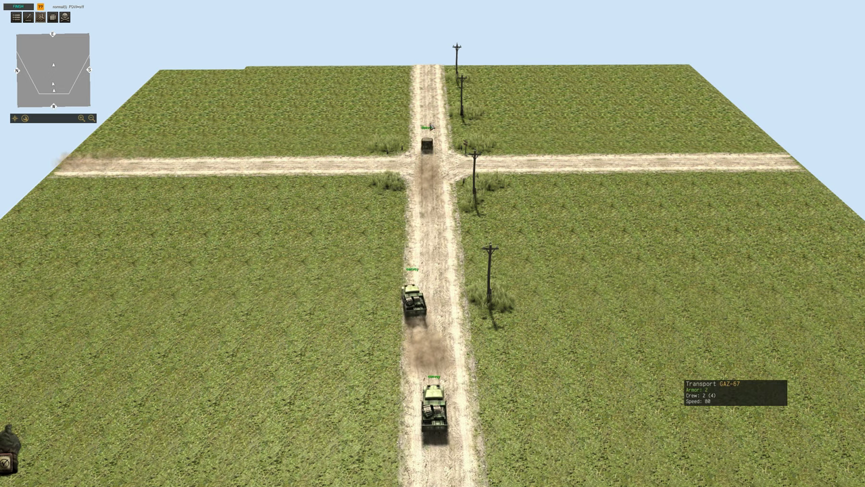
{"action": "scroll", "coordinate": [429, 149], "scroll_direction": "up", "scroll_amount": 1}
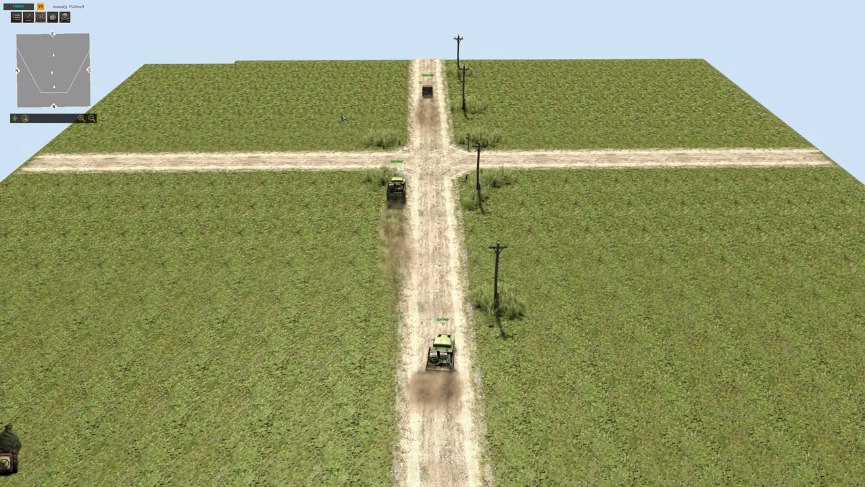
- Box-select the convoy vehicles passing the crossroads, then swing the view away
{"action": "left_click_drag", "start_coordinate": [339, 113], "coordinate": [545, 228]}
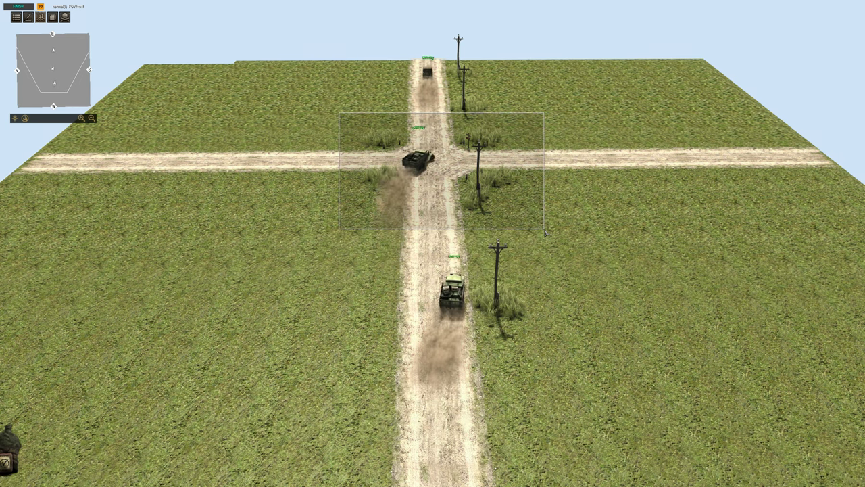
{"action": "left_click_drag", "start_coordinate": [545, 231], "coordinate": [545, 229]}
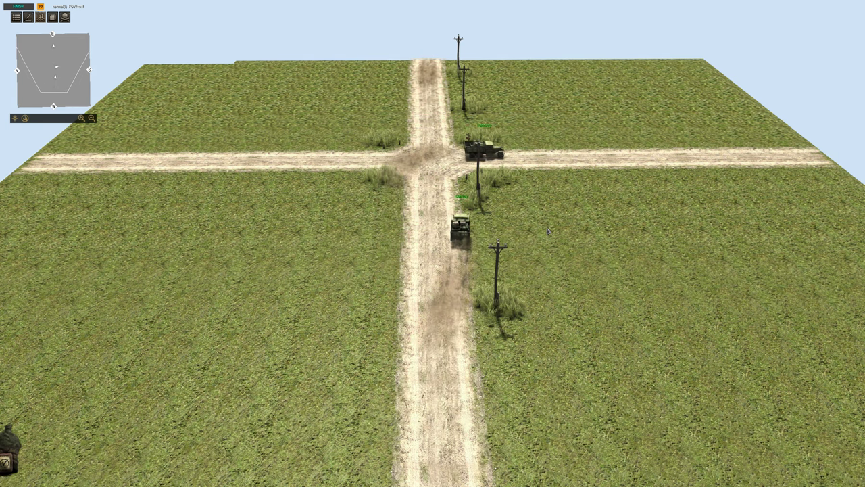
{"action": "scroll", "coordinate": [469, 225], "scroll_direction": "up", "scroll_amount": 1}
{"action": "left_click_drag", "start_coordinate": [343, 109], "coordinate": [541, 262]}
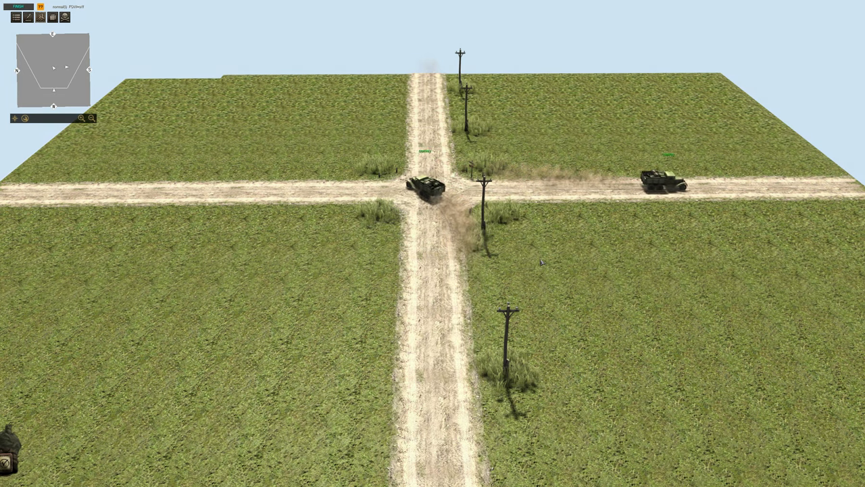
{"action": "left_click_drag", "start_coordinate": [348, 141], "coordinate": [520, 250]}
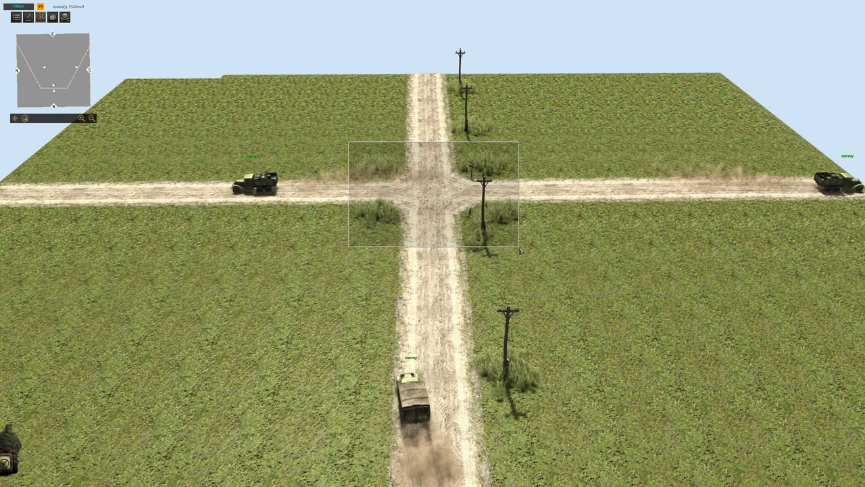
{"action": "left_click_drag", "start_coordinate": [520, 250], "coordinate": [532, 249]}
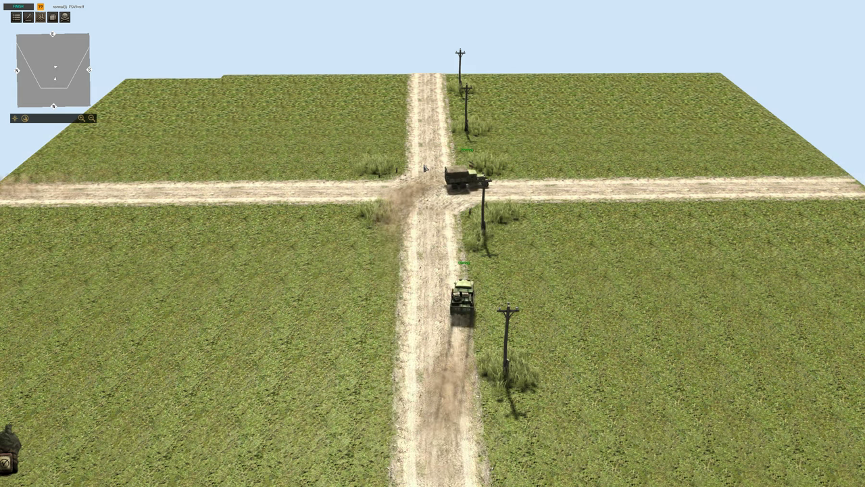
{"action": "mouse_move", "coordinate": [334, 122]}
{"action": "left_mouse_down"}
{"action": "mouse_move", "coordinate": [578, 269]}
{"action": "mouse_move", "coordinate": [565, 269]}
{"action": "left_mouse_up"}
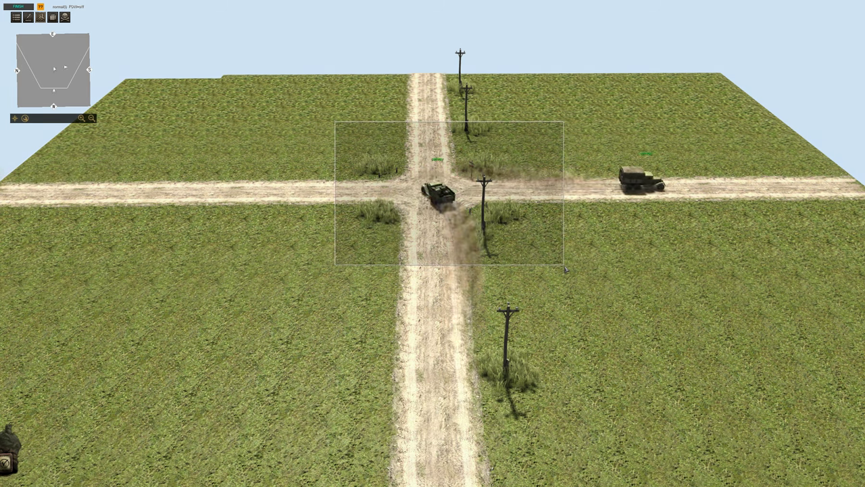
{"action": "left_click_drag", "start_coordinate": [565, 269], "coordinate": [549, 264]}
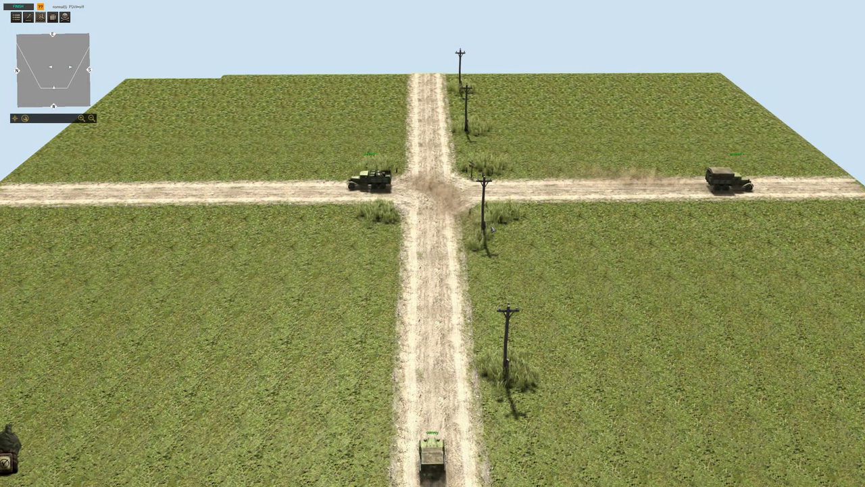
{"action": "mouse_move", "coordinate": [491, 230]}
{"action": "middle_mouse_down"}
{"action": "mouse_move", "coordinate": [277, 220]}
{"action": "mouse_move", "coordinate": [303, 169]}
{"action": "mouse_move", "coordinate": [346, 131]}
{"action": "mouse_move", "coordinate": [301, 142]}
{"action": "mouse_move", "coordinate": [408, 114]}
{"action": "middle_mouse_up"}
{"action": "left_click_drag", "start_coordinate": [408, 113], "coordinate": [703, 245]}
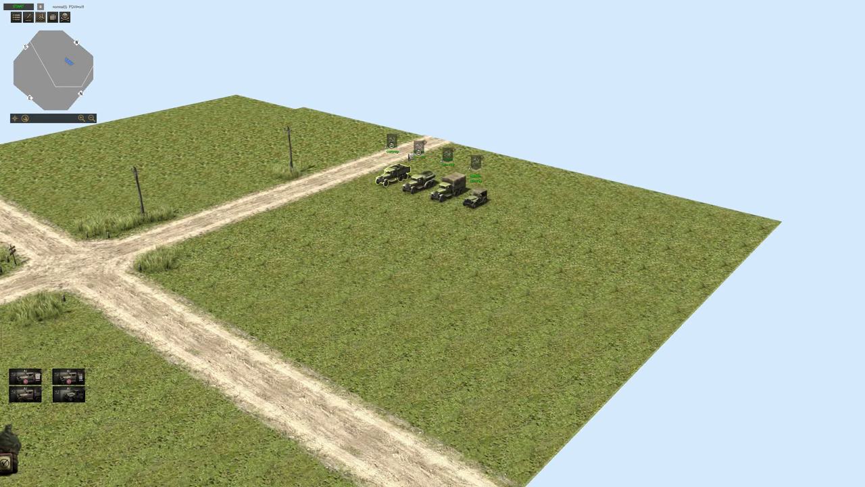
- Place a T-34 (t34_76) from ussr/tank_medium right of the parked vehicles
{"action": "middle_click_drag", "start_coordinate": [415, 141], "coordinate": [515, 219]}
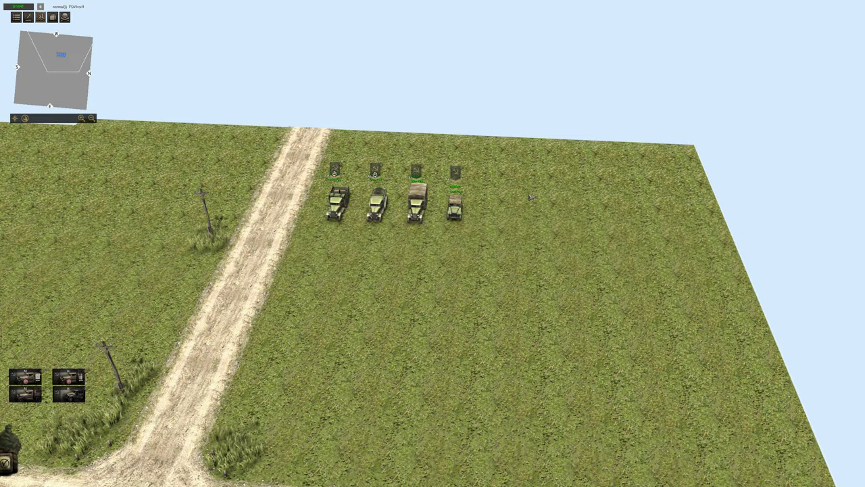
{"action": "scroll", "coordinate": [282, 233], "scroll_direction": "up", "scroll_amount": 3}
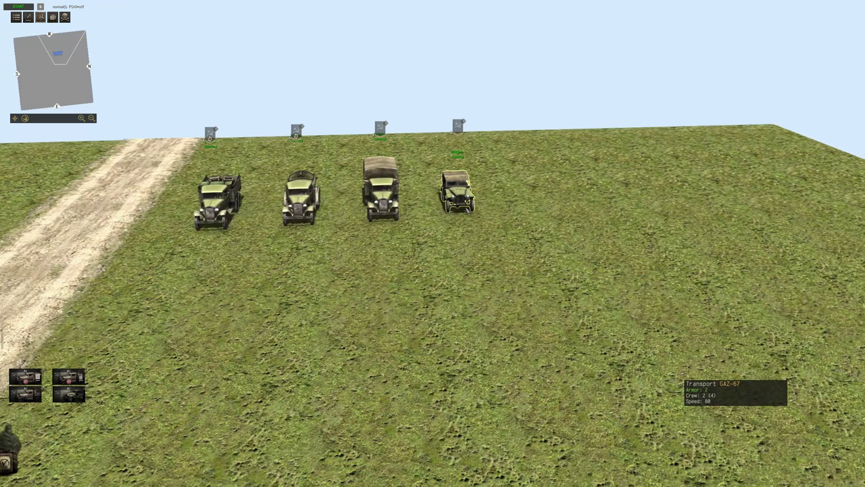
{"action": "key", "text": "Escape"}
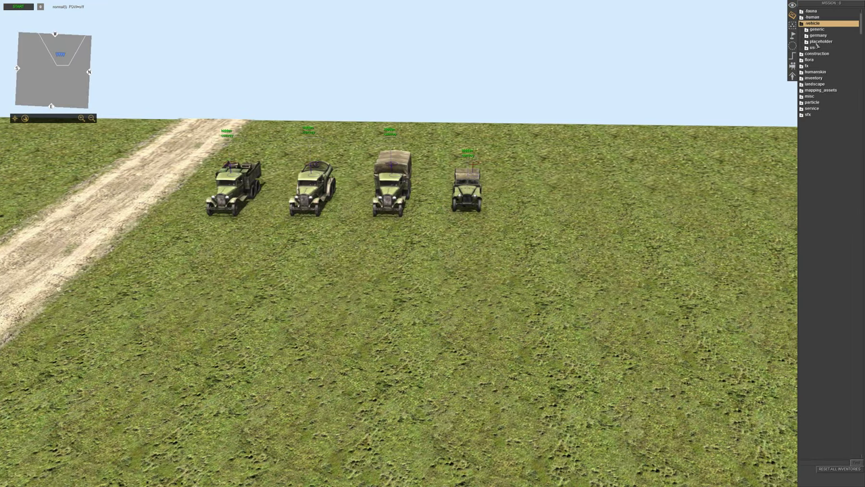
{"action": "left_click", "coordinate": [815, 53]}
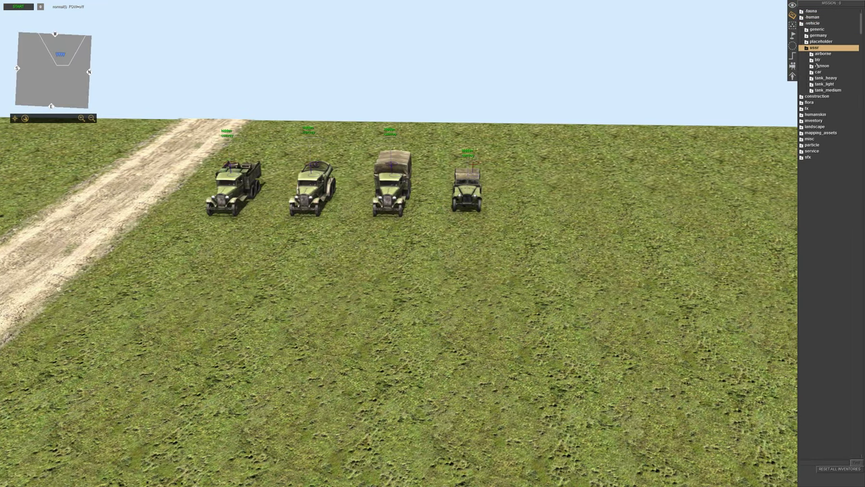
{"action": "left_click", "coordinate": [819, 66]}
{"action": "left_click", "coordinate": [817, 60]}
{"action": "left_click", "coordinate": [828, 90]}
{"action": "left_click_drag", "start_coordinate": [831, 152], "coordinate": [575, 238]}
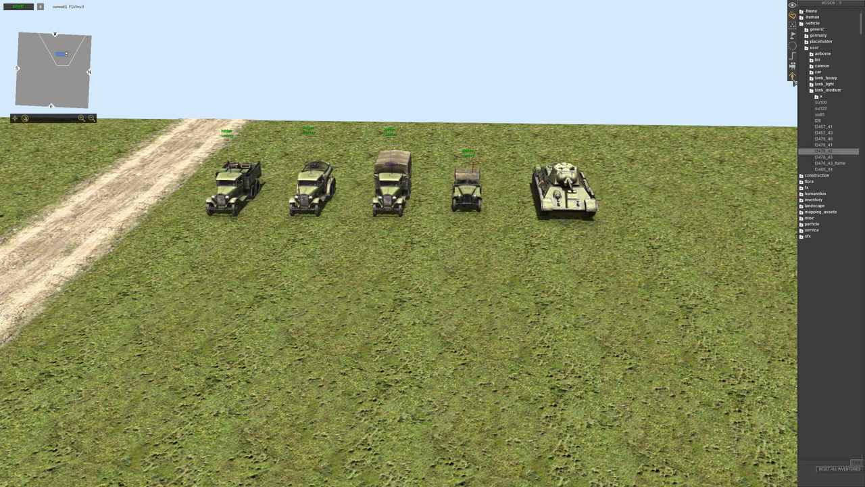
- Place the M3A1 scout car from btr beside the T-34, turned to match the row
{"action": "left_click", "coordinate": [815, 91]}
{"action": "left_click", "coordinate": [817, 60]}
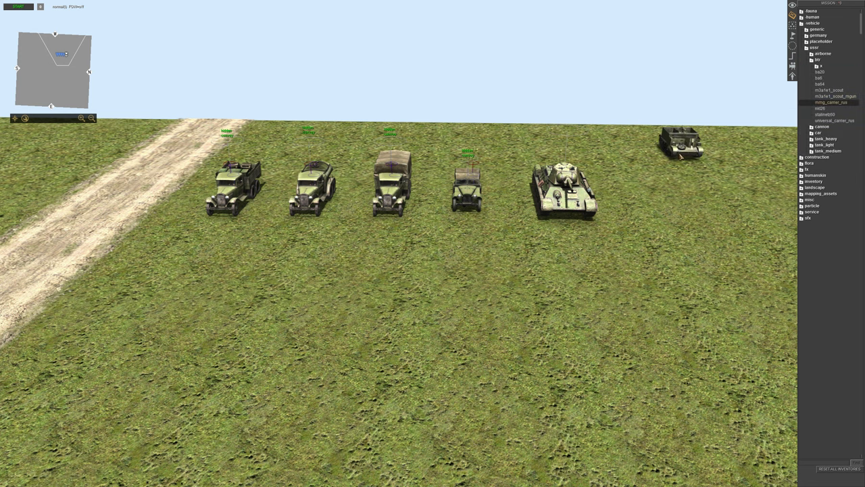
{"action": "key", "text": "Up"}
{"action": "scroll", "coordinate": [681, 152], "scroll_direction": "up", "scroll_amount": 2}
{"action": "key", "text": "Up"}
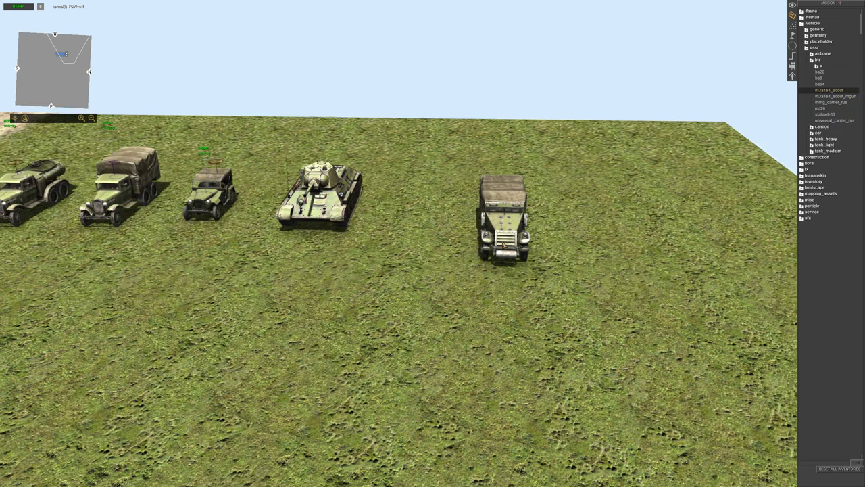
{"action": "key", "text": "Up"}
{"action": "key", "text": "Down"}
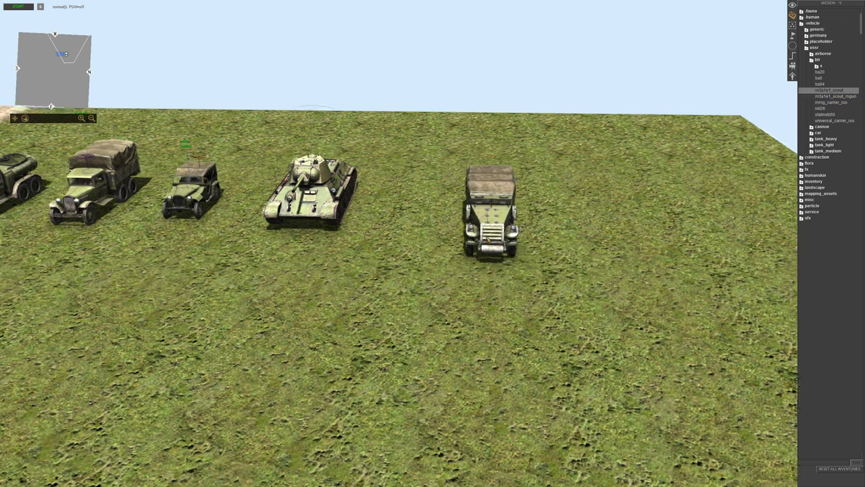
{"action": "middle_click_drag", "start_coordinate": [490, 213], "coordinate": [432, 223]}
{"action": "left_click_drag", "start_coordinate": [494, 217], "coordinate": [375, 252]}
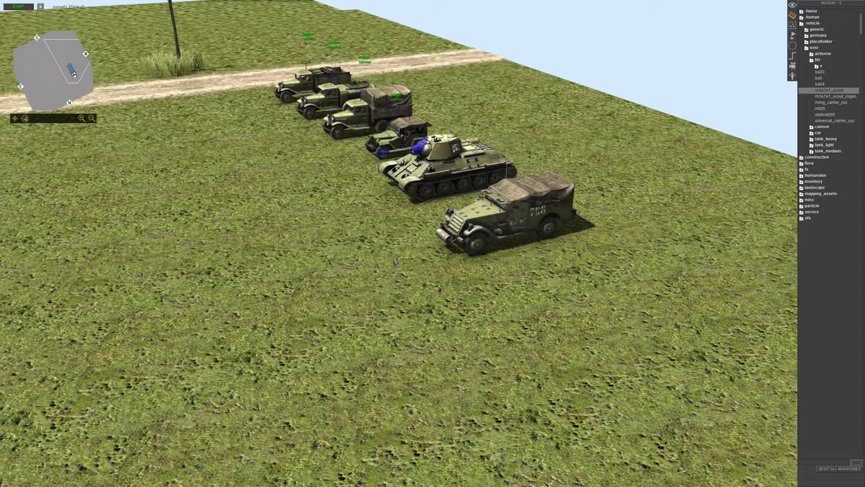
{"action": "middle_click_drag", "start_coordinate": [376, 252], "coordinate": [432, 243]}
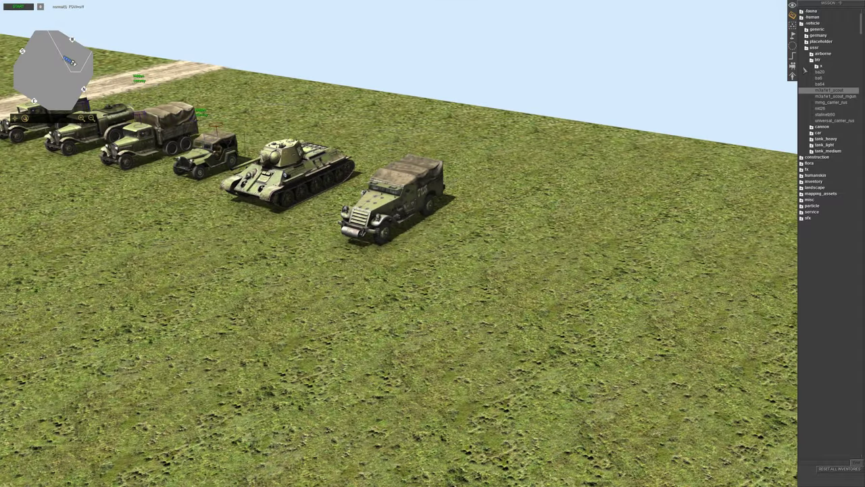
- Add a ZIS-5 truck (zis5eng) from car beside the scout car and check its properties
{"action": "left_click", "coordinate": [811, 60]}
{"action": "left_click", "coordinate": [817, 72]}
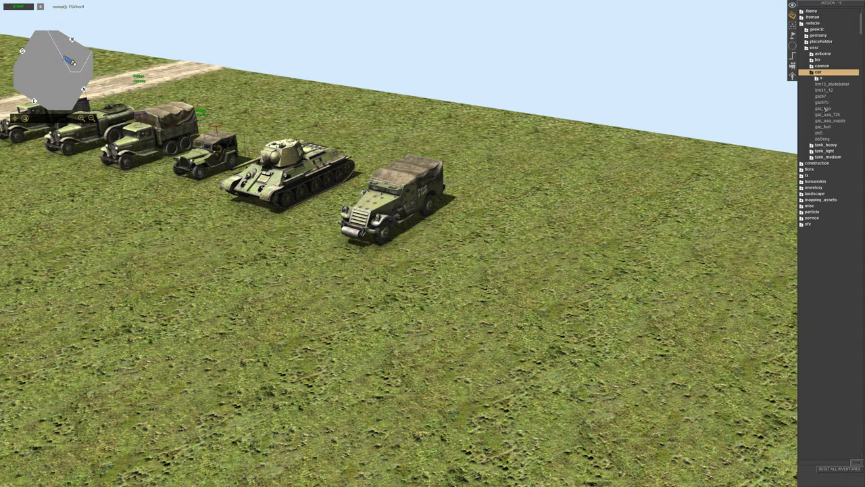
{"action": "left_click", "coordinate": [822, 138]}
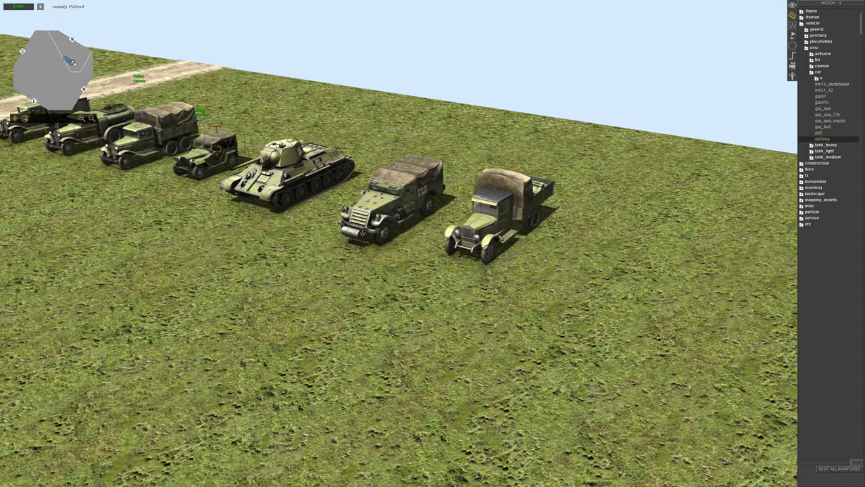
{"action": "left_click", "coordinate": [490, 240]}
{"action": "scroll", "coordinate": [825, 451], "scroll_direction": "down", "scroll_amount": 2}
{"action": "scroll", "coordinate": [837, 458], "scroll_direction": "down", "scroll_amount": 2}
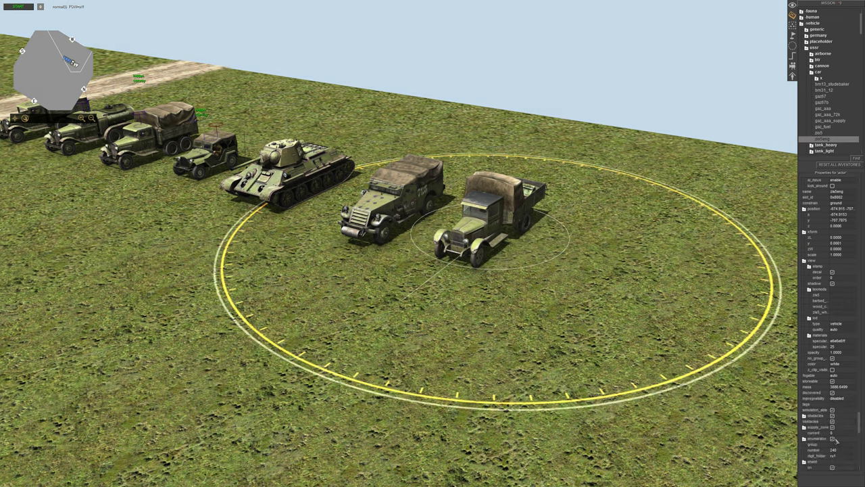
{"action": "left_click", "coordinate": [590, 324]}
{"action": "scroll", "coordinate": [590, 324], "scroll_direction": "up", "scroll_amount": 3}
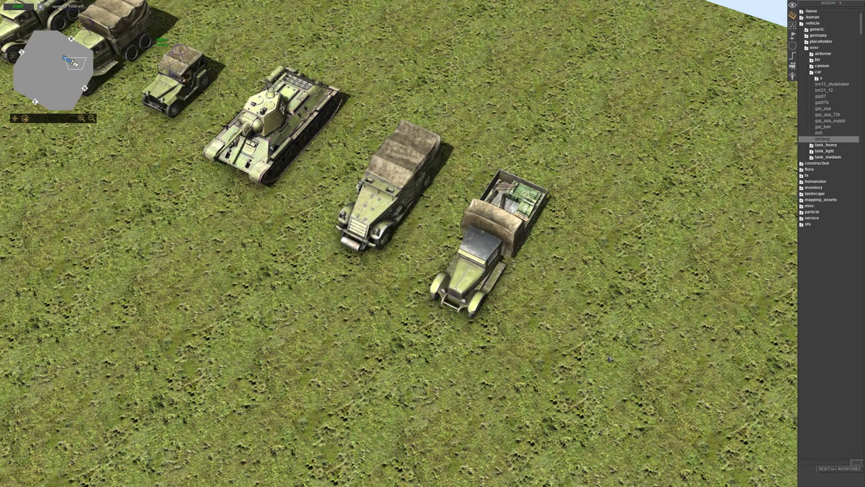
- Give the new T-34, scout car and ZIS-5 the convoy tags via Ctrl+T
{"action": "mouse_move", "coordinate": [609, 359]}
{"action": "middle_mouse_down"}
{"action": "mouse_move", "coordinate": [474, 267]}
{"action": "mouse_move", "coordinate": [391, 279]}
{"action": "middle_mouse_up"}
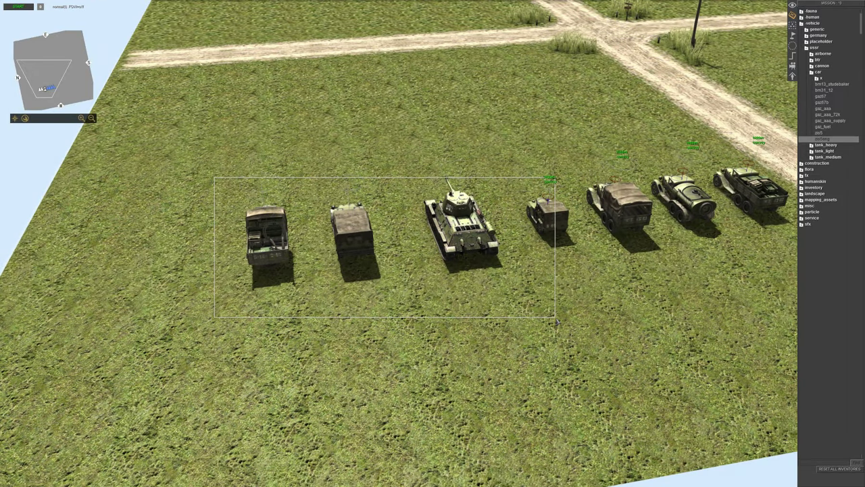
{"action": "left_click_drag", "start_coordinate": [551, 321], "coordinate": [550, 321]}
{"action": "key", "text": "ctrl+t"}
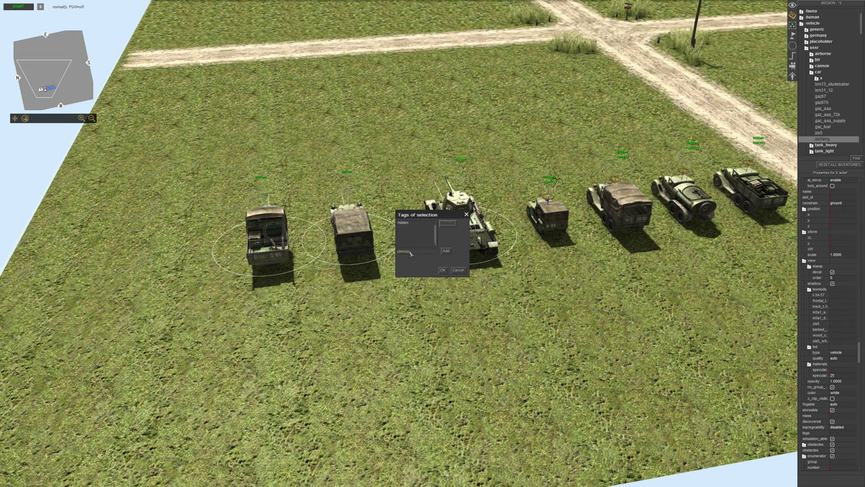
{"action": "key", "text": "Escape"}
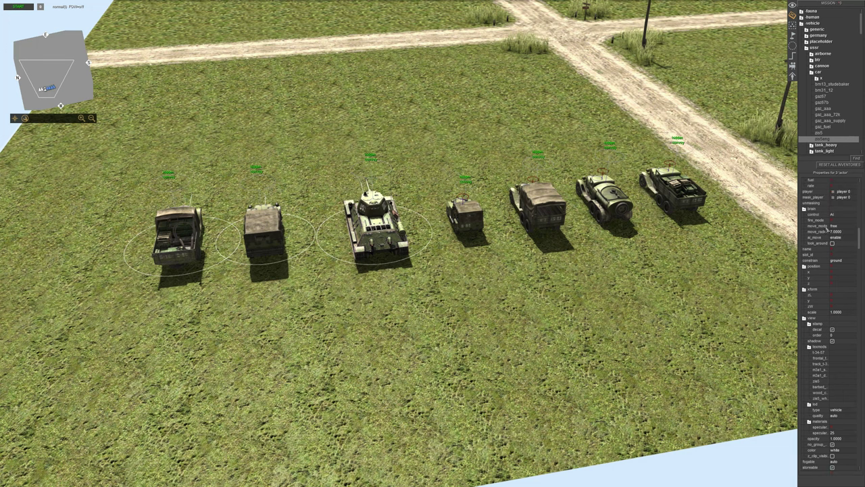
{"action": "left_click", "coordinate": [602, 314]}
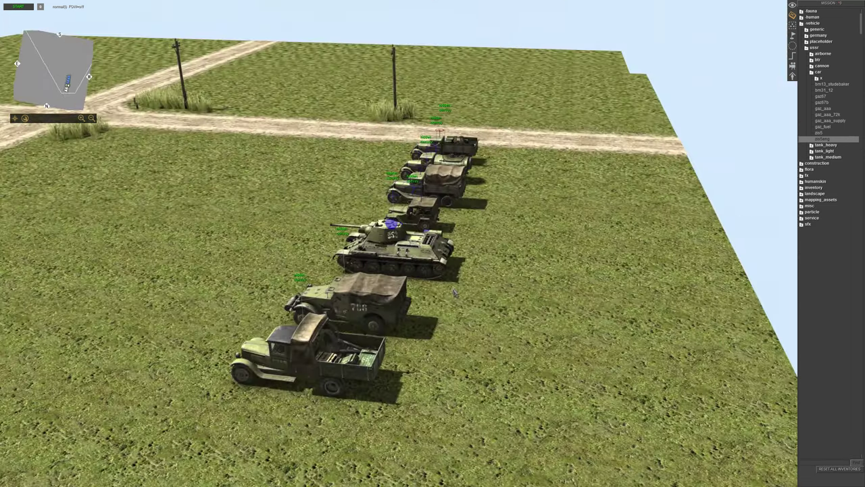
{"action": "mouse_move", "coordinate": [364, 307]}
{"action": "middle_mouse_down"}
{"action": "mouse_move", "coordinate": [201, 225]}
{"action": "mouse_move", "coordinate": [284, 203]}
{"action": "mouse_move", "coordinate": [473, 203]}
{"action": "mouse_move", "coordinate": [378, 203]}
{"action": "middle_mouse_up"}
{"action": "scroll", "coordinate": [433, 244], "scroll_direction": "up", "scroll_amount": 2}
{"action": "scroll", "coordinate": [433, 243], "scroll_direction": "down", "scroll_amount": 3}
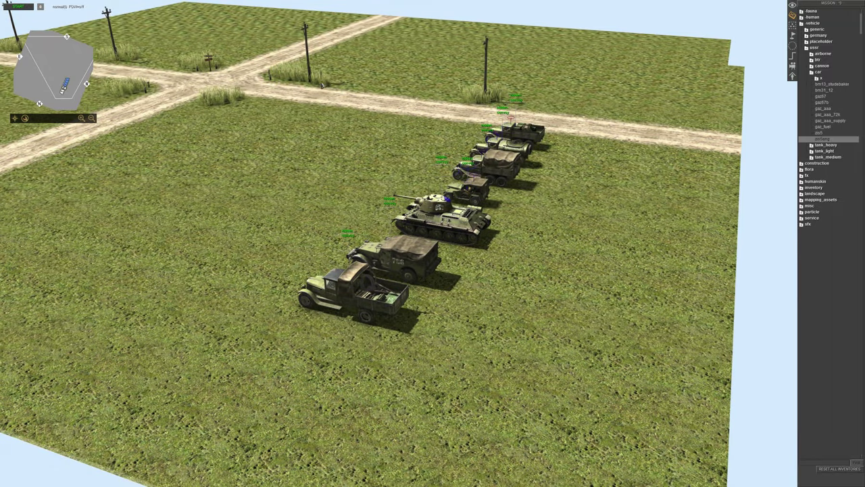
{"action": "scroll", "coordinate": [321, 85], "scroll_direction": "up", "scroll_amount": 1}
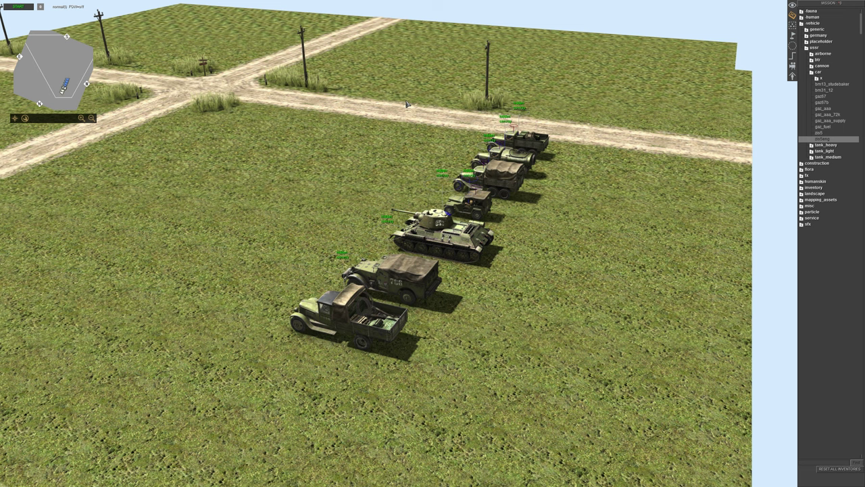
{"action": "scroll", "coordinate": [411, 102], "scroll_direction": "up", "scroll_amount": 1}
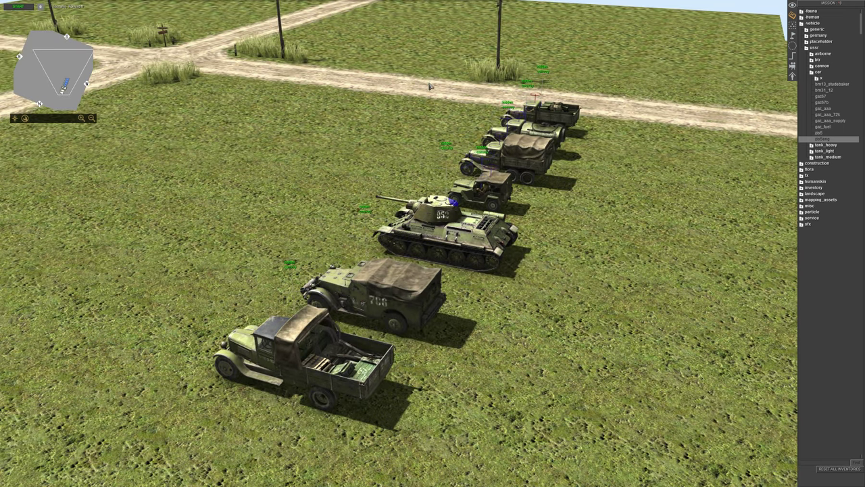
- Orbit around the seven-vehicle column to inspect it from several angles
{"action": "middle_click_drag", "start_coordinate": [430, 88], "coordinate": [397, 75]}
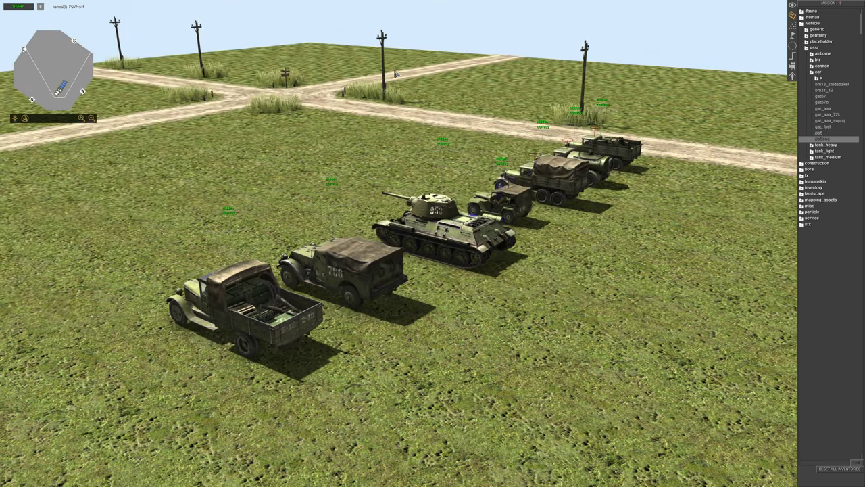
{"action": "middle_click_drag", "start_coordinate": [396, 73], "coordinate": [373, 132]}
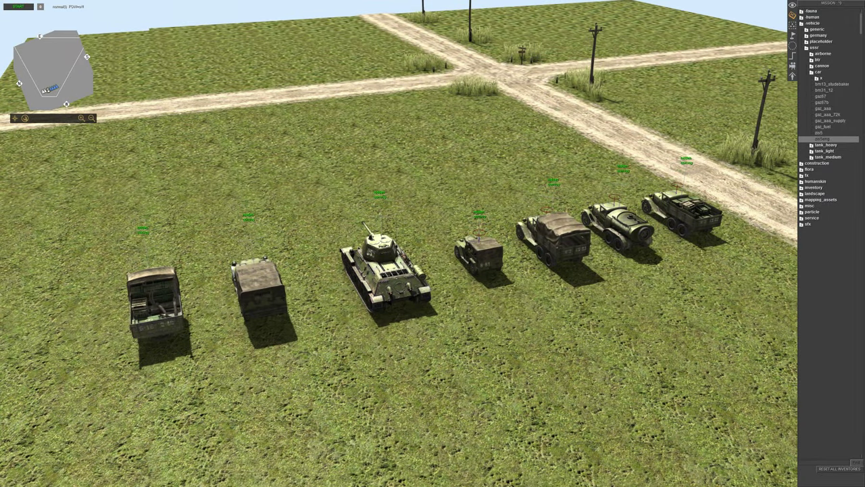
{"action": "mouse_move", "coordinate": [397, 143]}
{"action": "middle_mouse_down"}
{"action": "mouse_move", "coordinate": [369, 232]}
{"action": "mouse_move", "coordinate": [775, 92]}
{"action": "middle_mouse_up"}
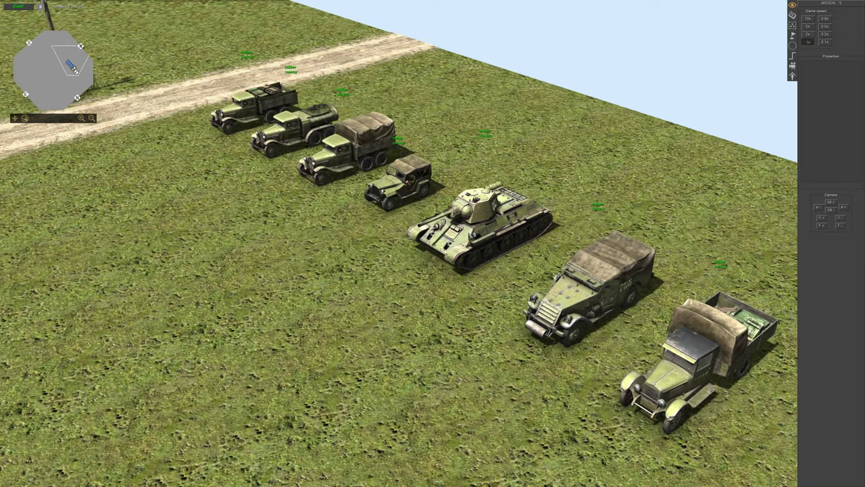
{"action": "middle_click_drag", "start_coordinate": [512, 180], "coordinate": [83, 375]}
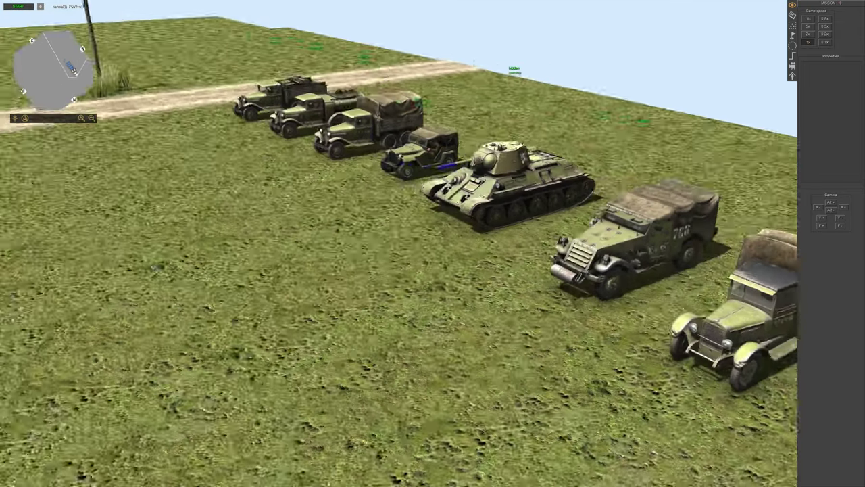
{"action": "middle_click_drag", "start_coordinate": [82, 252], "coordinate": [163, 194]}
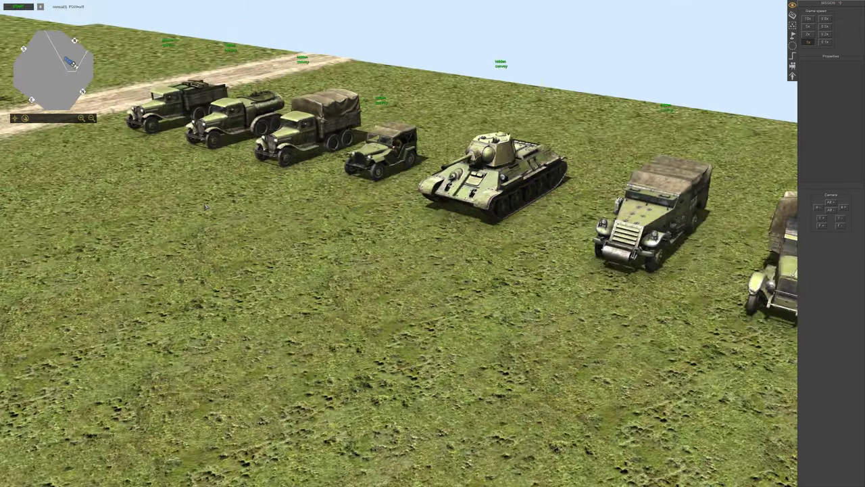
{"action": "scroll", "coordinate": [284, 269], "scroll_direction": "down", "scroll_amount": 3}
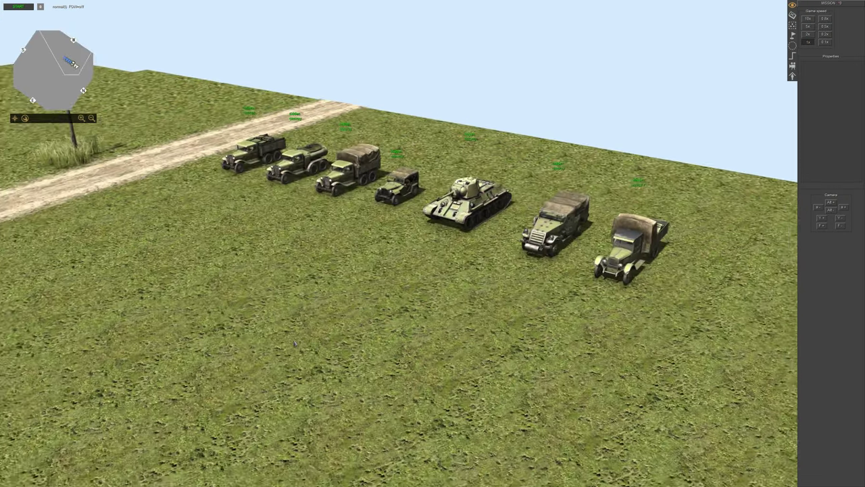
- Pull back and zoom to check the column's placement beside the crossroads
{"action": "middle_click_drag", "start_coordinate": [283, 269], "coordinate": [407, 235]}
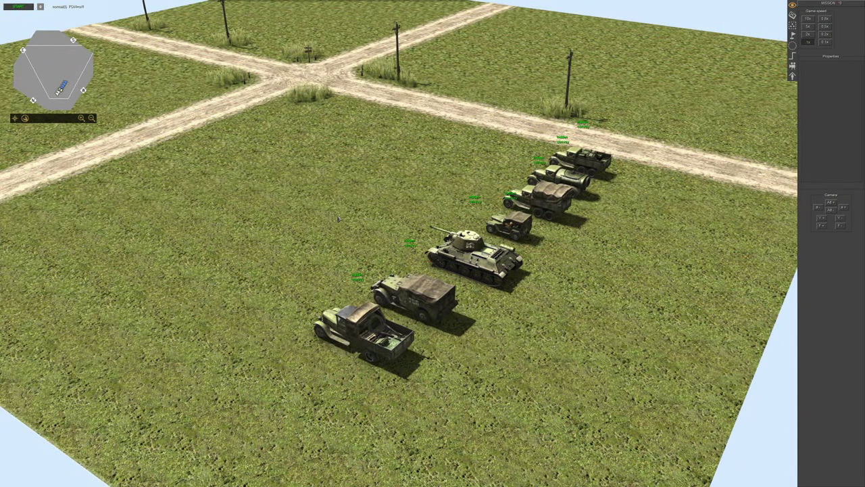
{"action": "mouse_move", "coordinate": [341, 218]}
{"action": "middle_mouse_down"}
{"action": "mouse_move", "coordinate": [344, 189]}
{"action": "mouse_move", "coordinate": [634, 128]}
{"action": "middle_mouse_up"}
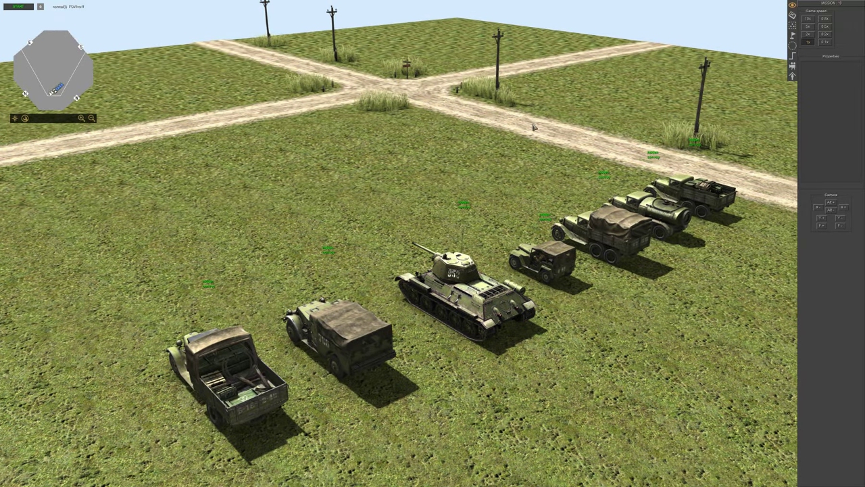
{"action": "middle_click_drag", "start_coordinate": [564, 114], "coordinate": [530, 165]}
{"action": "scroll", "coordinate": [476, 173], "scroll_direction": "down", "scroll_amount": 2}
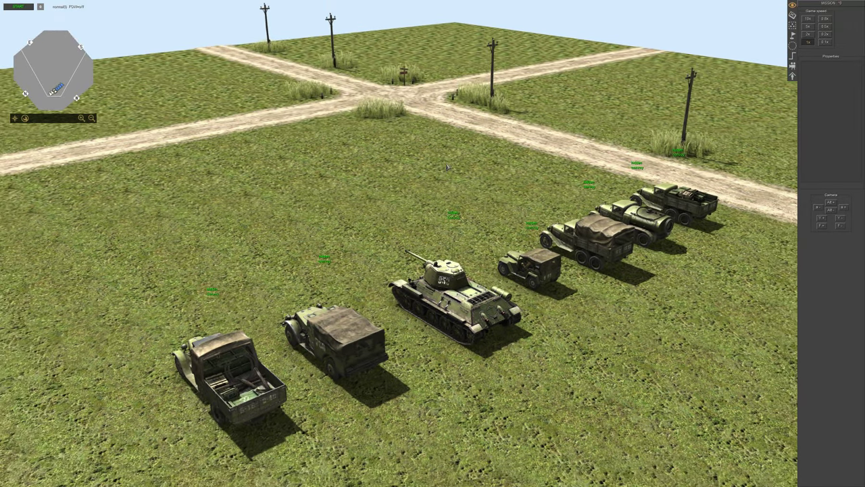
{"action": "scroll", "coordinate": [409, 181], "scroll_direction": "up", "scroll_amount": 2}
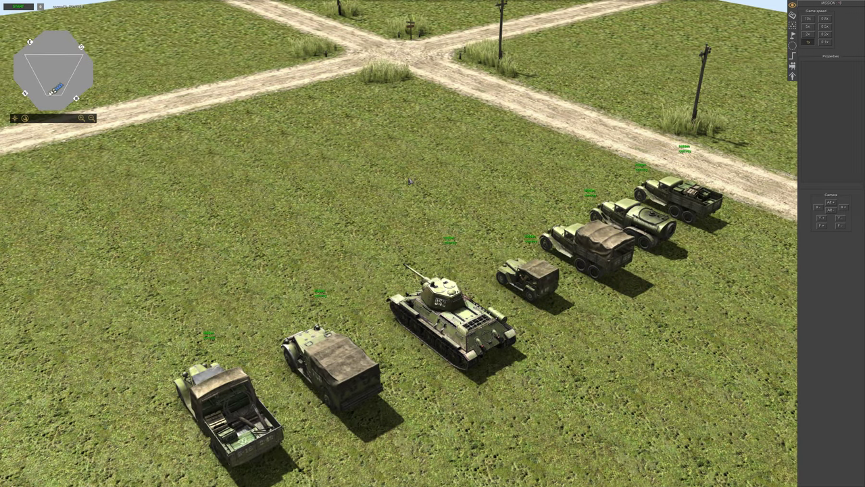
{"action": "scroll", "coordinate": [384, 190], "scroll_direction": "down", "scroll_amount": 2}
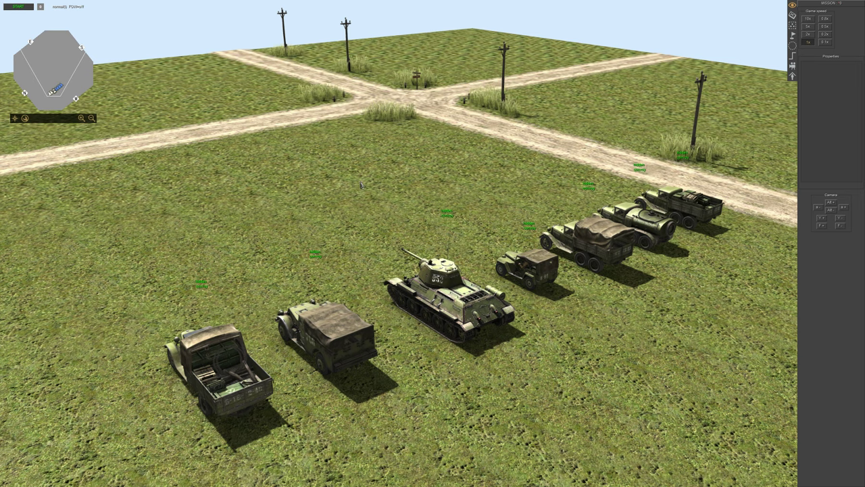
{"action": "middle_click_drag", "start_coordinate": [317, 178], "coordinate": [326, 181]}
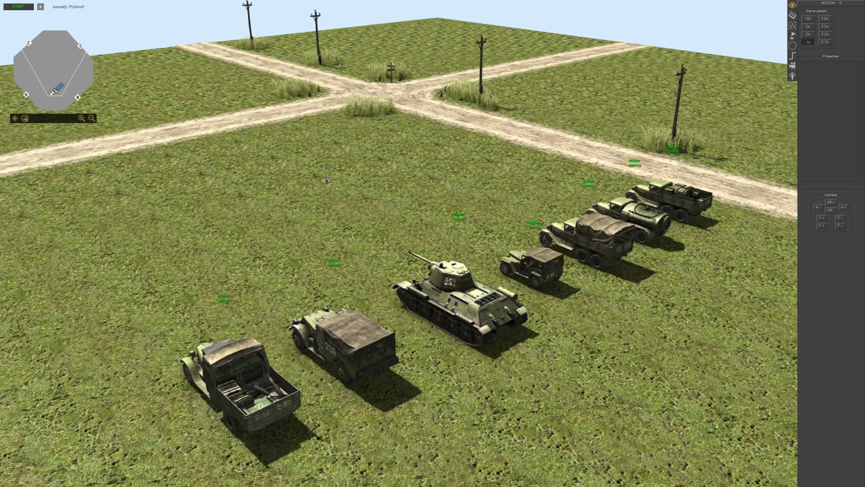